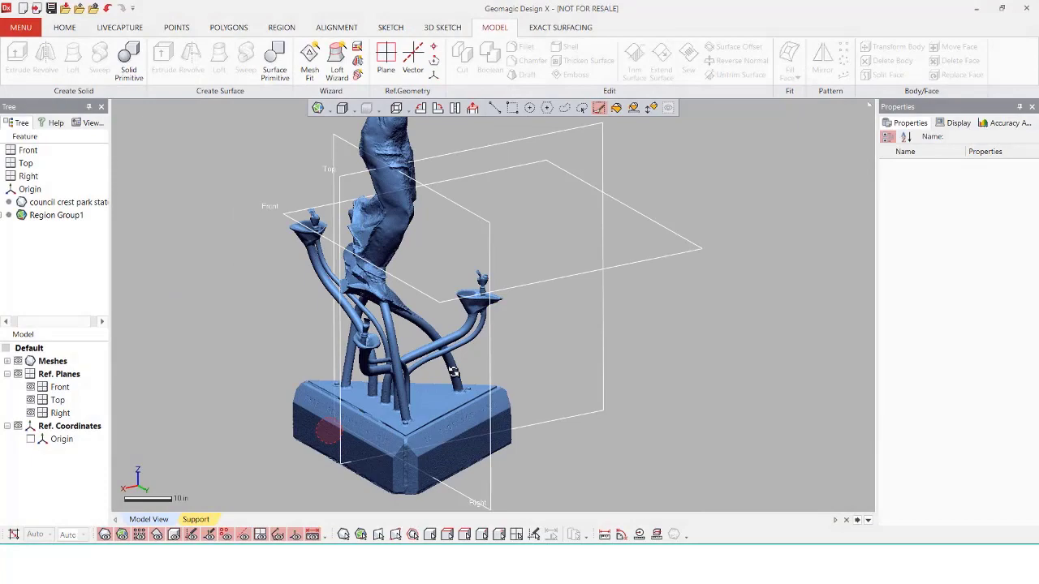
Start a Sweep Wizard on the thick teal tube region, using automatic line/arc profile and freeform path generation
{"action": "right_click_drag", "start_coordinate": [399, 326], "coordinate": [662, 313]}
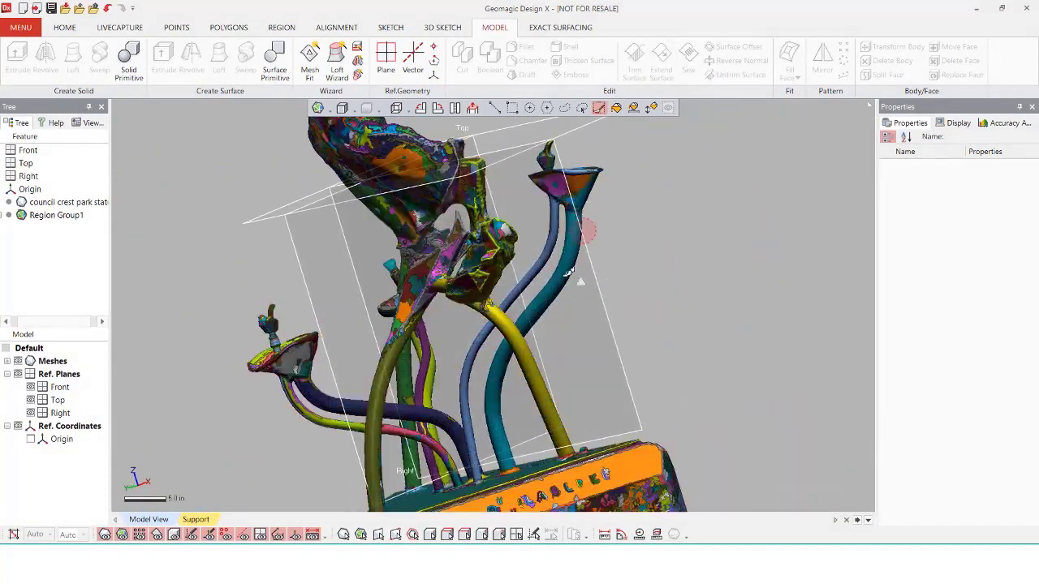
{"action": "left_click", "coordinate": [357, 74]}
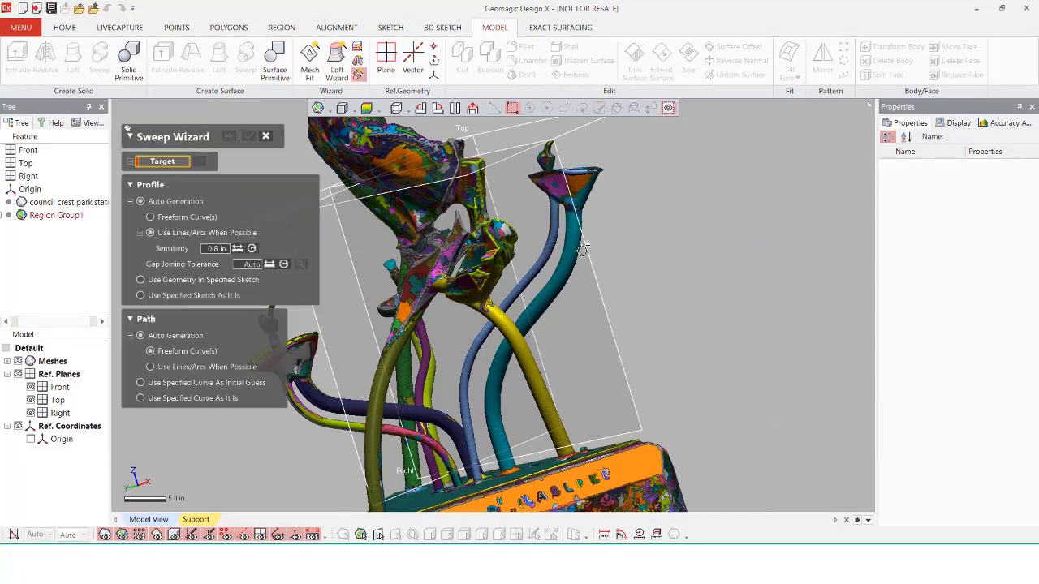
{"action": "left_click", "coordinate": [566, 263]}
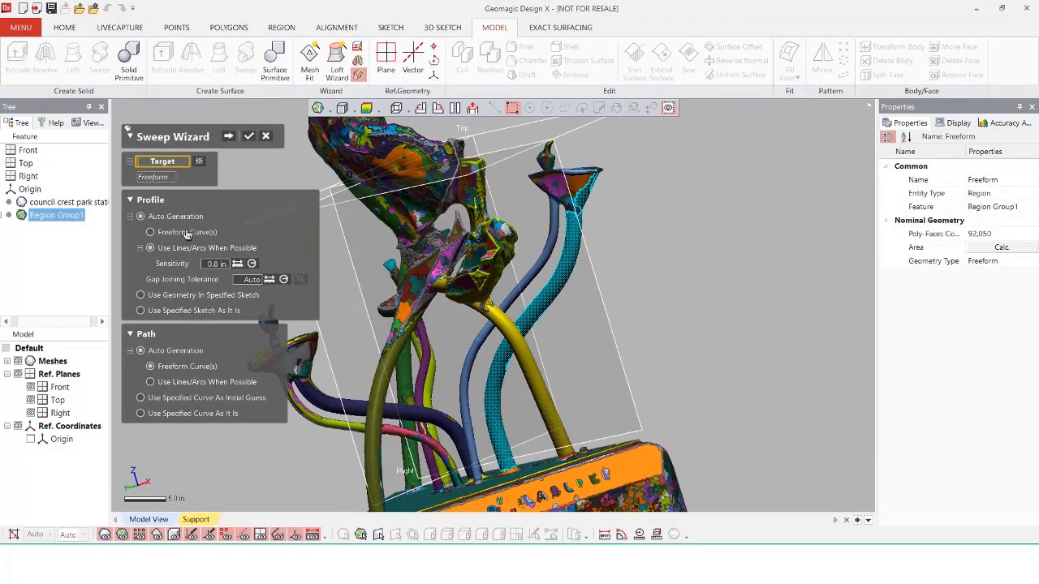
{"action": "left_click", "coordinate": [229, 137]}
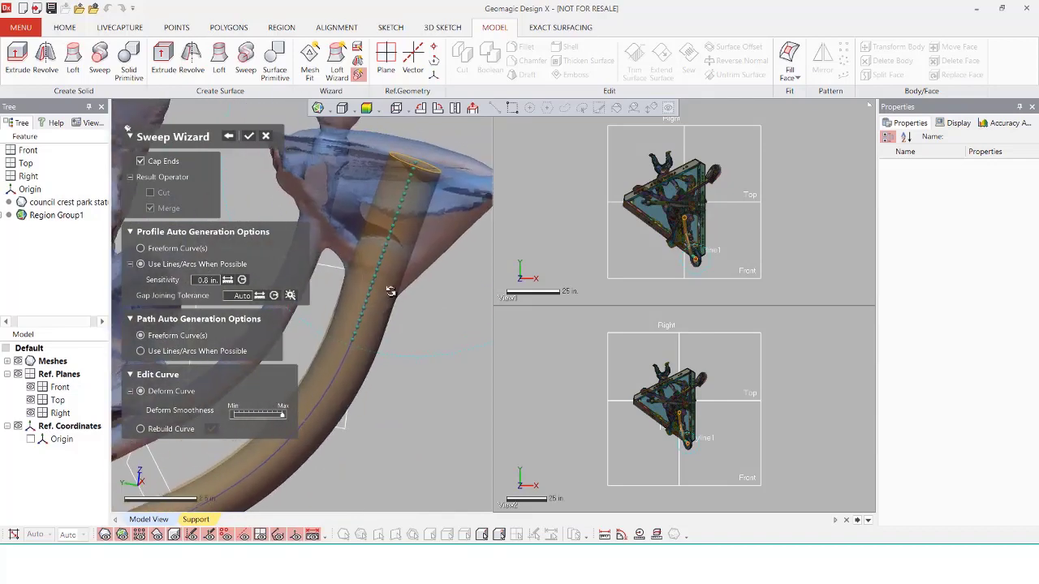
Adjust the sweep path's upper end at the bowl and lower end at the base, and create the capped sweep
{"action": "left_click", "coordinate": [403, 193]}
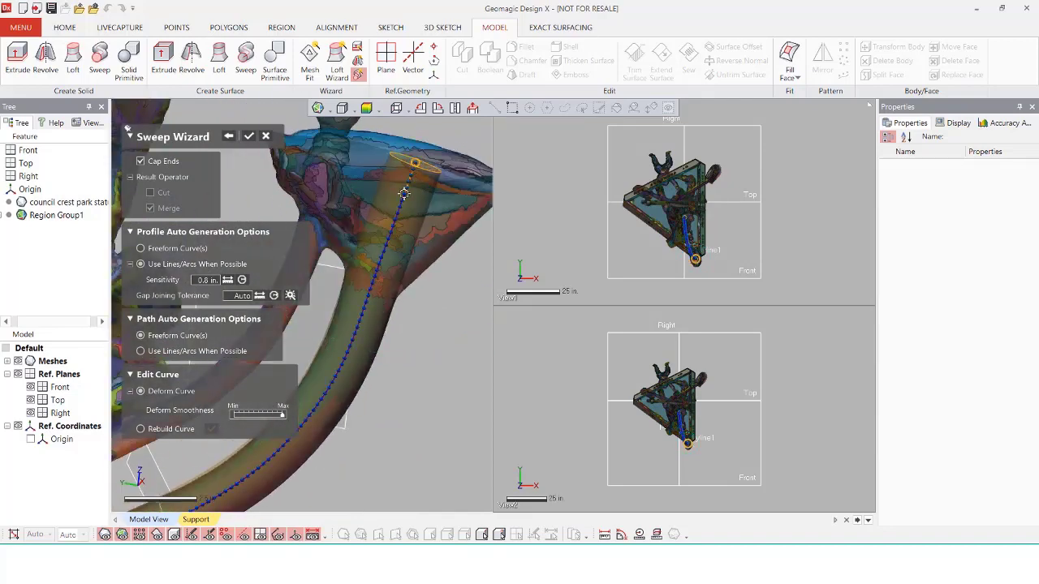
{"action": "key", "text": "Escape"}
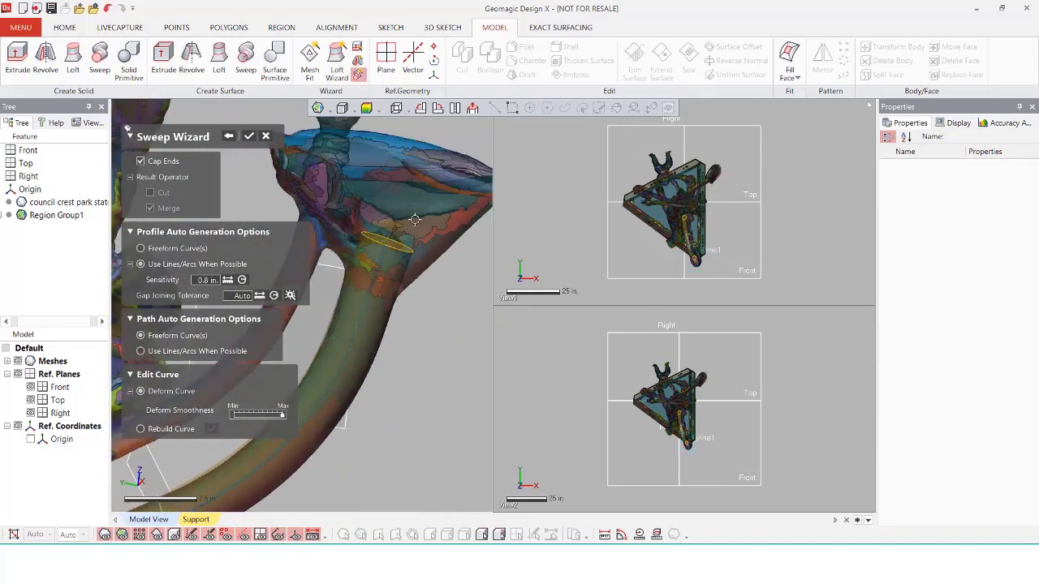
{"action": "right_click_drag", "start_coordinate": [432, 230], "coordinate": [348, 320]}
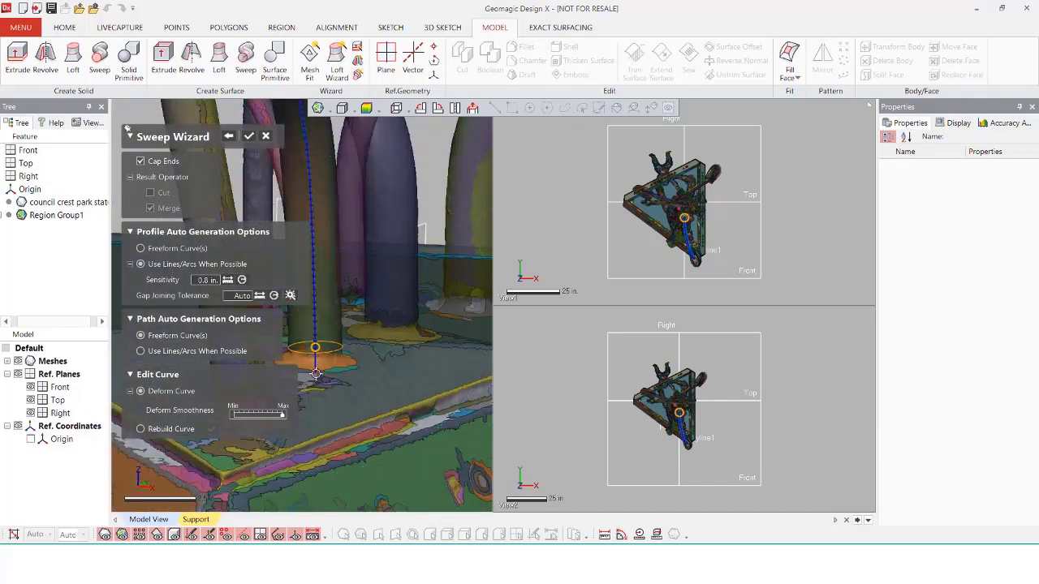
{"action": "right_click_drag", "start_coordinate": [316, 376], "coordinate": [378, 335]}
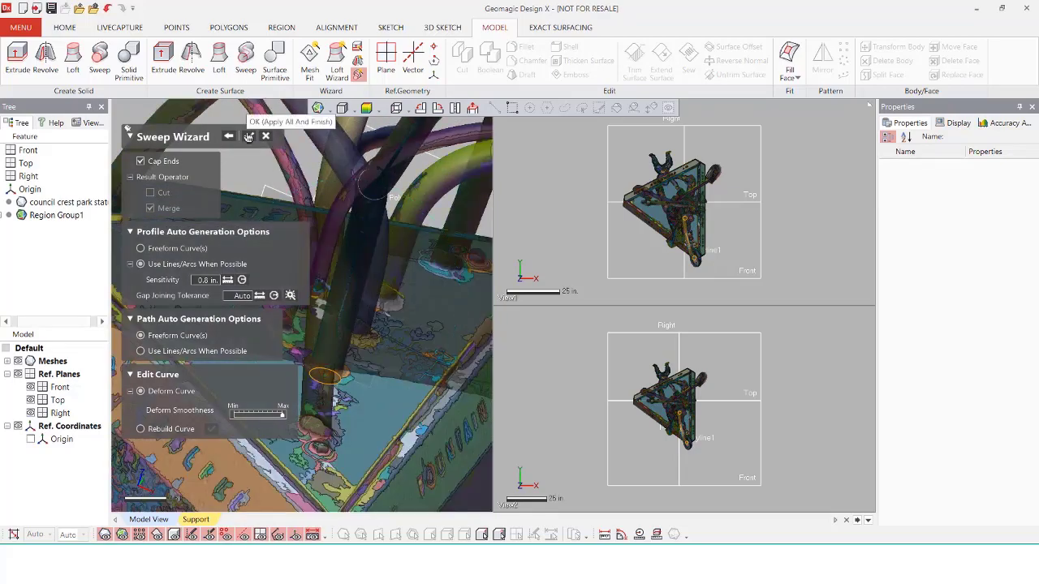
{"action": "left_click", "coordinate": [250, 136]}
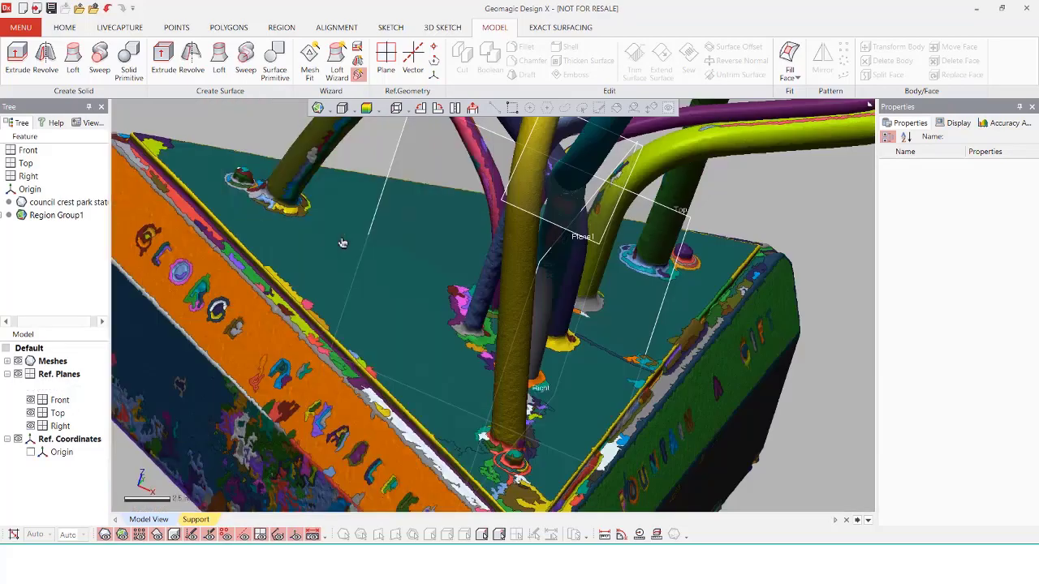
Start a second Sweep Wizard on the thin blue tube region beside the swept one and generate its profile and path
{"action": "right_click_drag", "start_coordinate": [343, 242], "coordinate": [490, 308]}
{"action": "mouse_move", "coordinate": [410, 228]}
{"action": "right_mouse_down"}
{"action": "mouse_move", "coordinate": [475, 287]}
{"action": "mouse_move", "coordinate": [218, 287]}
{"action": "mouse_move", "coordinate": [255, 309]}
{"action": "mouse_move", "coordinate": [51, 327]}
{"action": "right_mouse_up"}
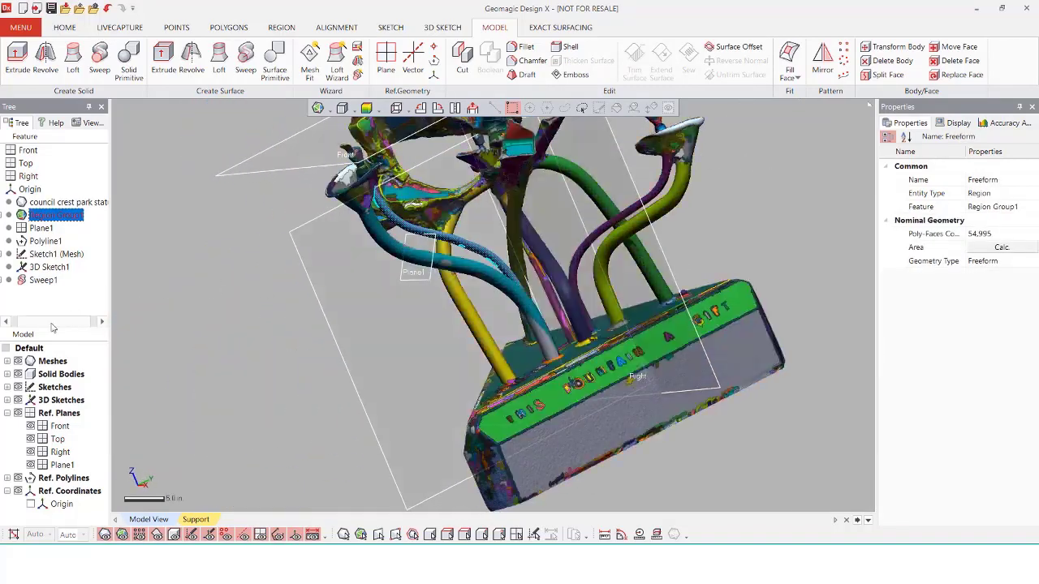
{"action": "left_click", "coordinate": [19, 362]}
{"action": "left_click", "coordinate": [19, 363]}
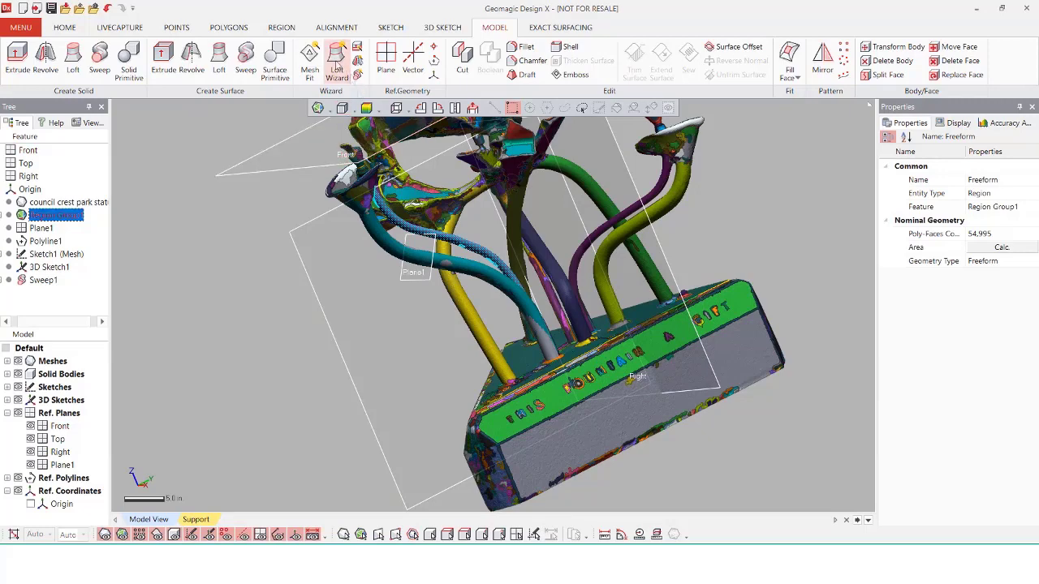
{"action": "left_click", "coordinate": [357, 74]}
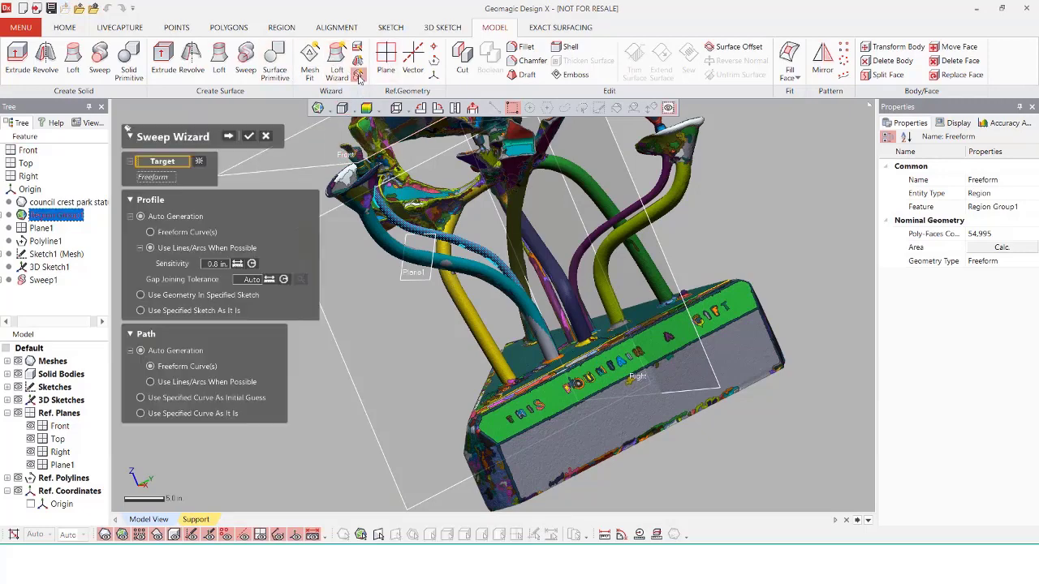
{"action": "left_click", "coordinate": [228, 138]}
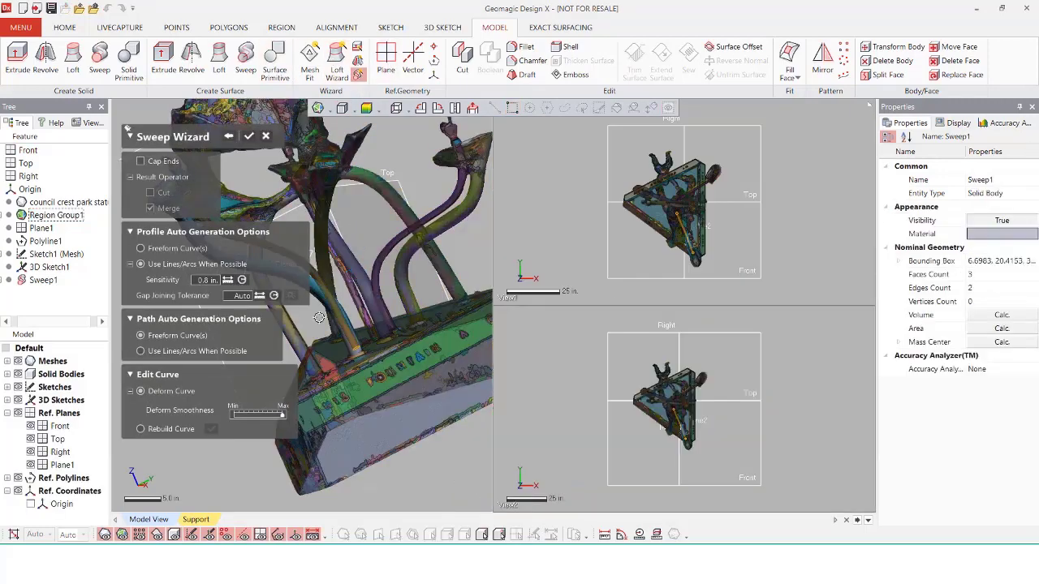
Adjust the upper end of the thin tube's sweep path where it meets the bowl
{"action": "scroll", "coordinate": [395, 166], "scroll_direction": "up", "scroll_amount": 5}
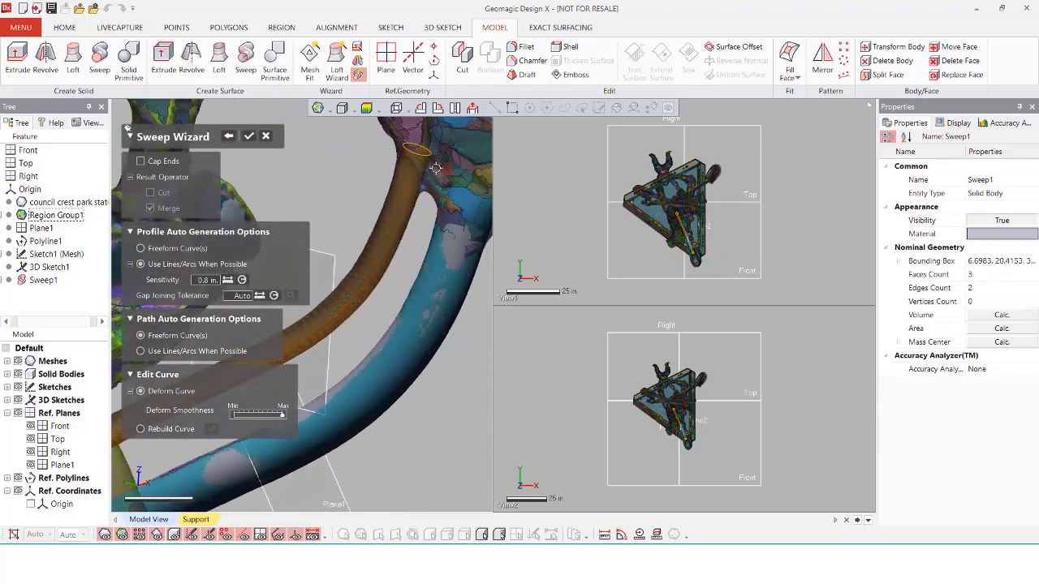
{"action": "right_click_drag", "start_coordinate": [419, 150], "coordinate": [340, 243]}
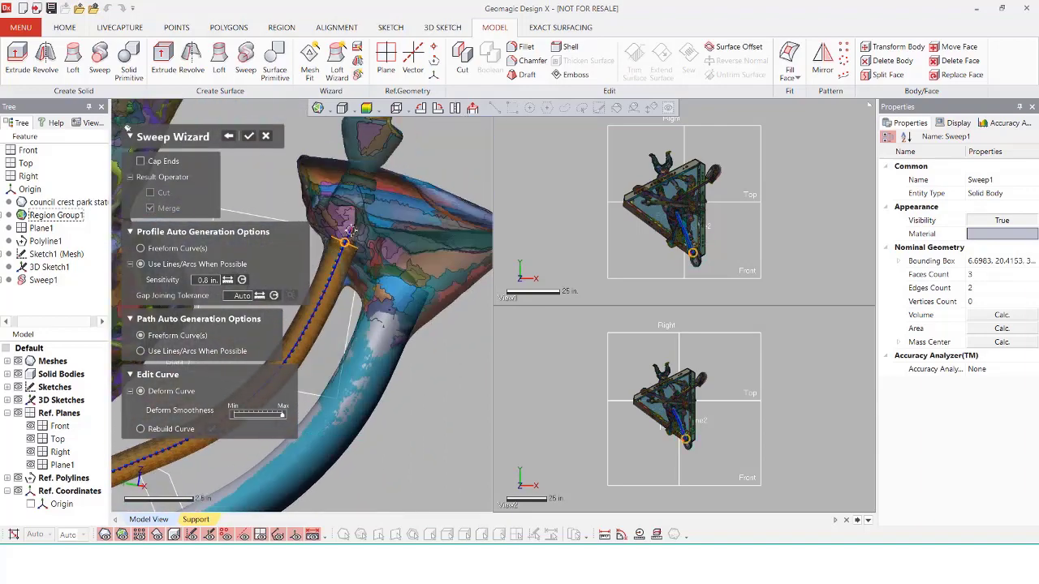
{"action": "scroll", "coordinate": [440, 167], "scroll_direction": "down", "scroll_amount": 3}
{"action": "right_click_drag", "start_coordinate": [435, 268], "coordinate": [430, 187], "text": "ctrl"}
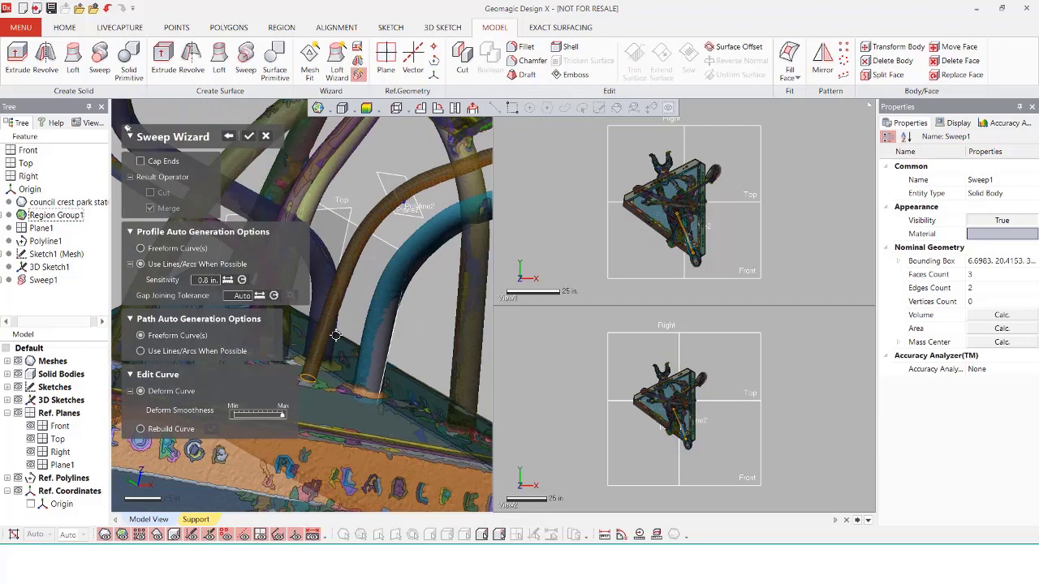
Extend the lower end of the thin tube's sweep path down toward the statue base
{"action": "mouse_move", "coordinate": [418, 284]}
{"action": "right_mouse_down"}
{"action": "mouse_move", "coordinate": [368, 361]}
{"action": "mouse_move", "coordinate": [415, 297]}
{"action": "right_mouse_up"}
{"action": "scroll", "coordinate": [415, 297], "scroll_direction": "up", "scroll_amount": 3}
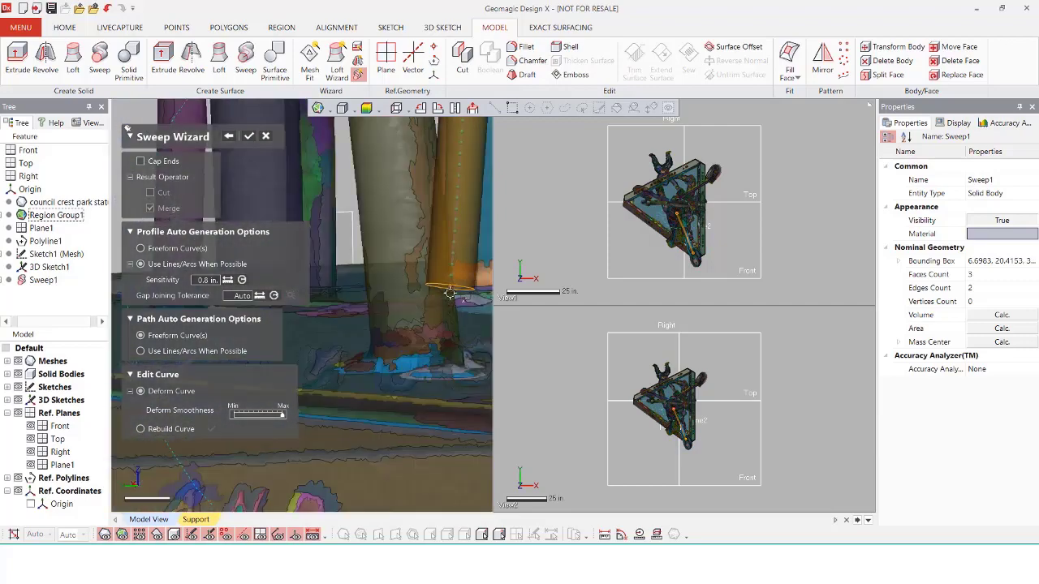
{"action": "left_click", "coordinate": [450, 293]}
{"action": "left_click_drag", "start_coordinate": [448, 323], "coordinate": [448, 320]}
{"action": "scroll", "coordinate": [438, 320], "scroll_direction": "down", "scroll_amount": 4}
Cap the ends of the thin tube's sweep and create it with the Merge result operator
{"action": "right_click_drag", "start_coordinate": [405, 365], "coordinate": [394, 392]}
{"action": "scroll", "coordinate": [394, 392], "scroll_direction": "down", "scroll_amount": 4}
{"action": "left_click", "coordinate": [151, 163]}
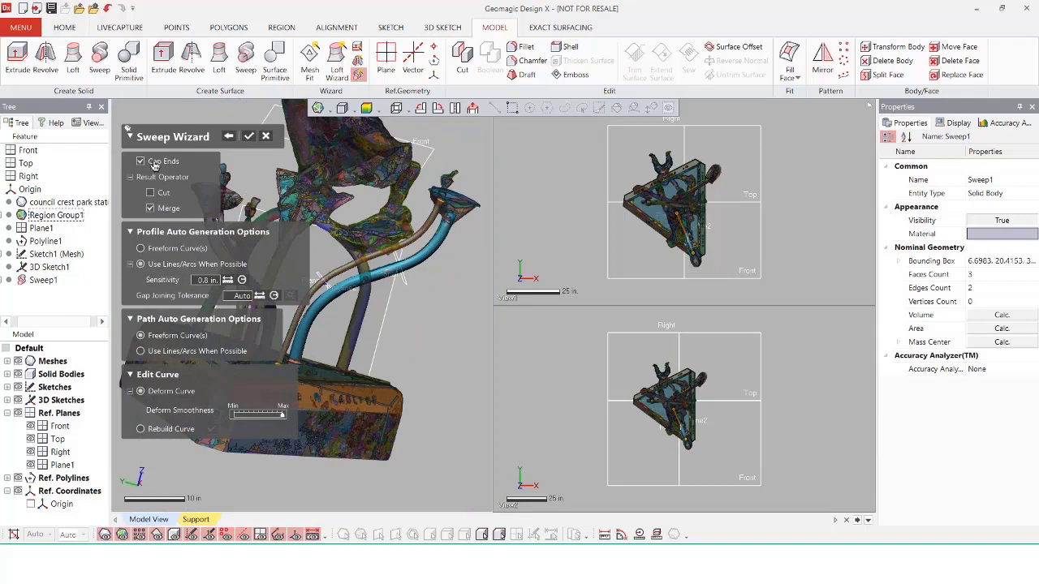
{"action": "left_click", "coordinate": [251, 136]}
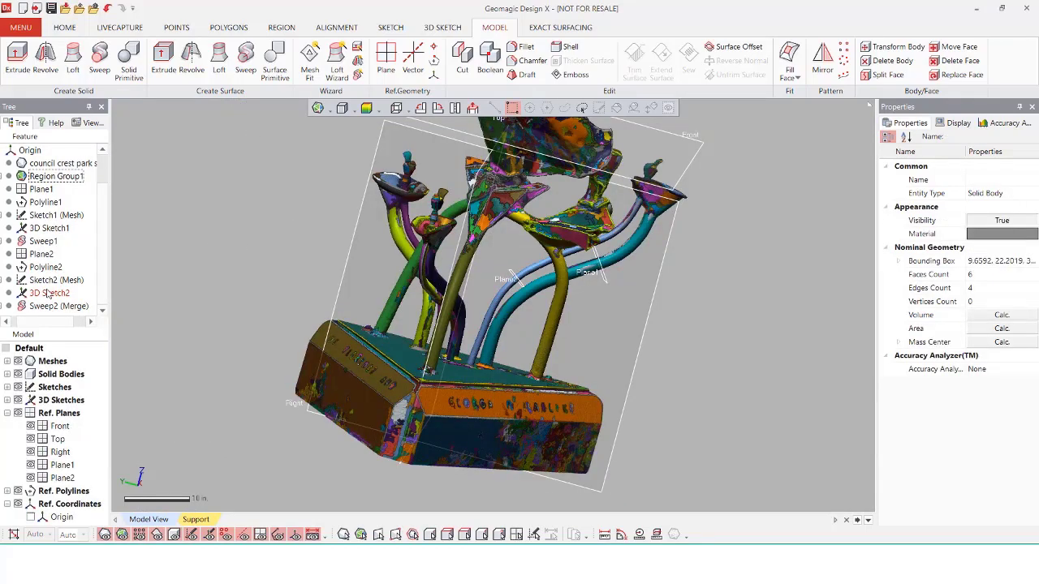
{"action": "double_click", "coordinate": [49, 293]}
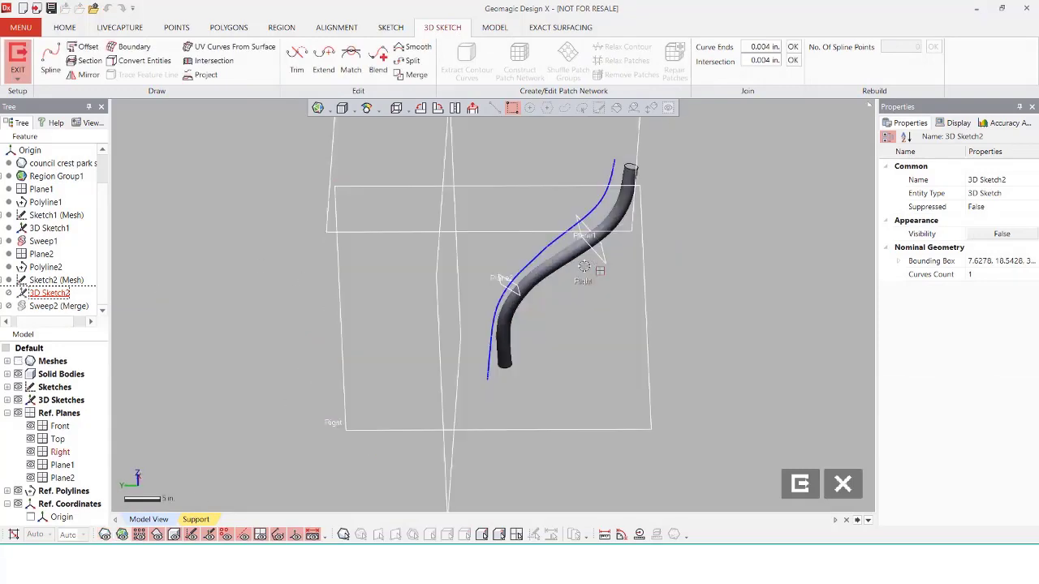
{"action": "scroll", "coordinate": [584, 267], "scroll_direction": "up", "scroll_amount": 2}
{"action": "left_click", "coordinate": [18, 58]}
Edit the thin tube's profile sketch, Sketch2 (Mesh), and dimension the circle's radius to 0.5 in
{"action": "right_click", "coordinate": [47, 281]}
{"action": "left_click", "coordinate": [62, 290]}
{"action": "scroll", "coordinate": [523, 272], "scroll_direction": "up", "scroll_amount": 5}
{"action": "right_click_drag", "start_coordinate": [526, 280], "coordinate": [544, 323]}
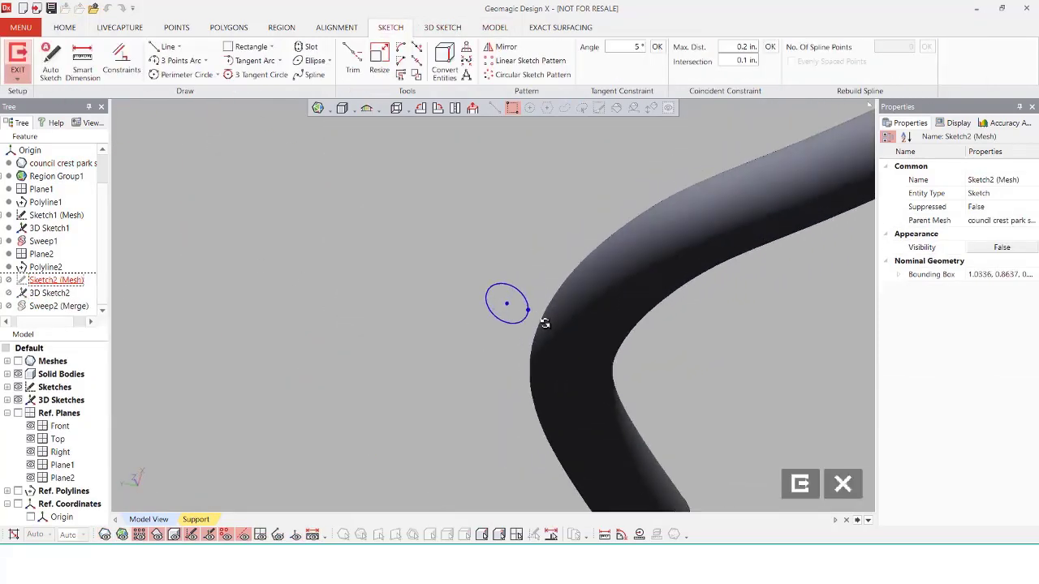
{"action": "scroll", "coordinate": [573, 336], "scroll_direction": "up", "scroll_amount": 5}
{"action": "left_click", "coordinate": [631, 373]}
{"action": "left_click", "coordinate": [265, 229]}
{"action": "left_click", "coordinate": [82, 62]}
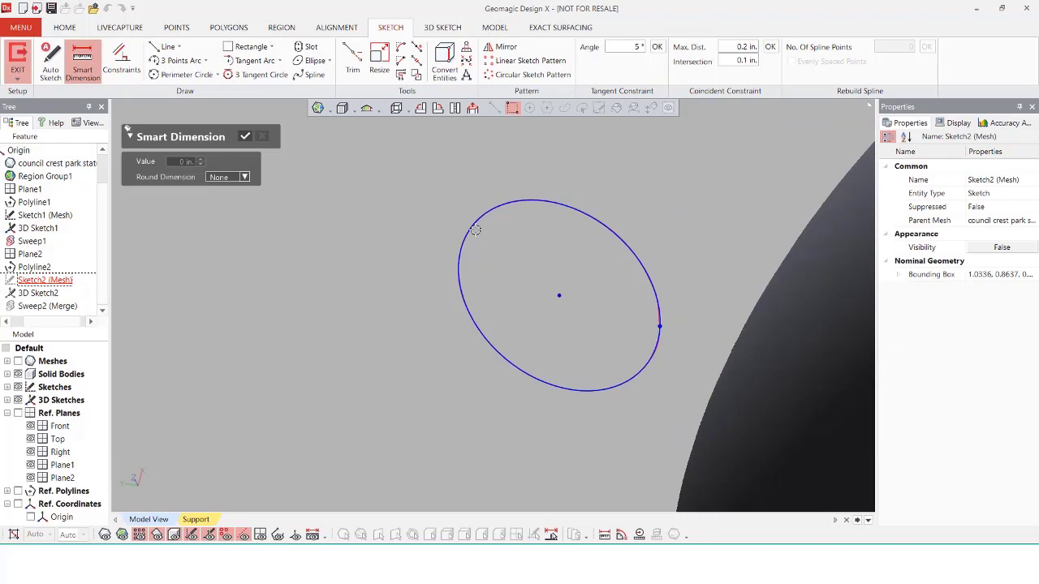
{"action": "left_click", "coordinate": [476, 231]}
{"action": "left_click", "coordinate": [339, 197]}
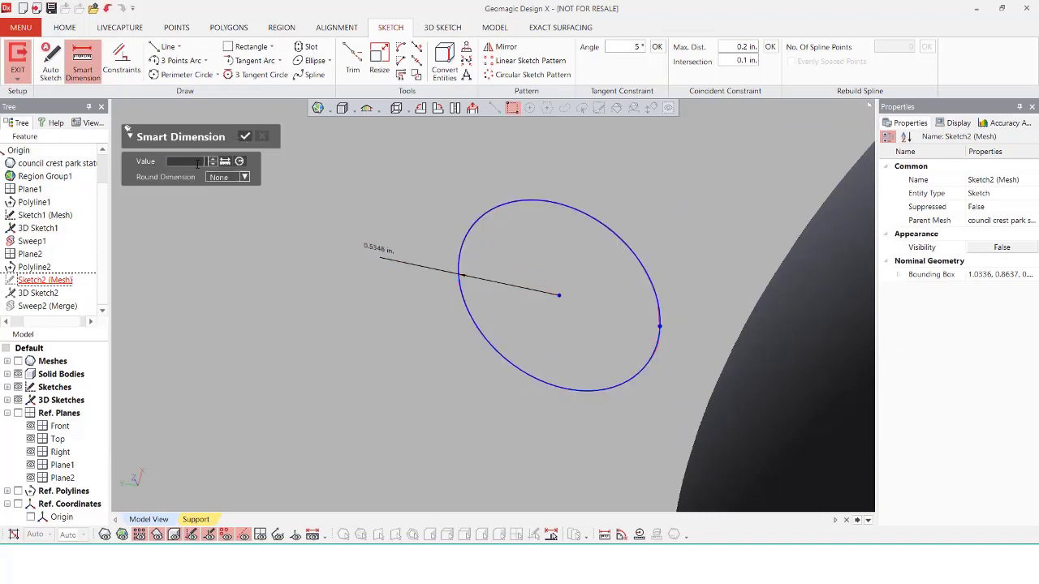
{"action": "key", "text": "Return"}
{"action": "left_click", "coordinate": [244, 138]}
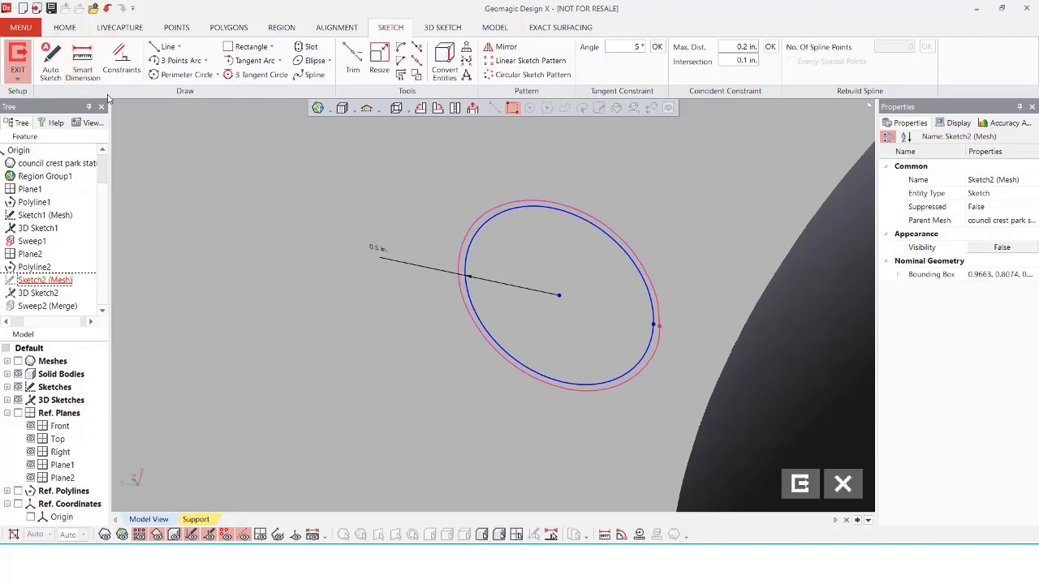
{"action": "left_click", "coordinate": [17, 55]}
Examine the deviation colour map on both swept tubes from several sides
{"action": "left_click", "coordinate": [254, 190]}
{"action": "scroll", "coordinate": [254, 190], "scroll_direction": "down", "scroll_amount": 6}
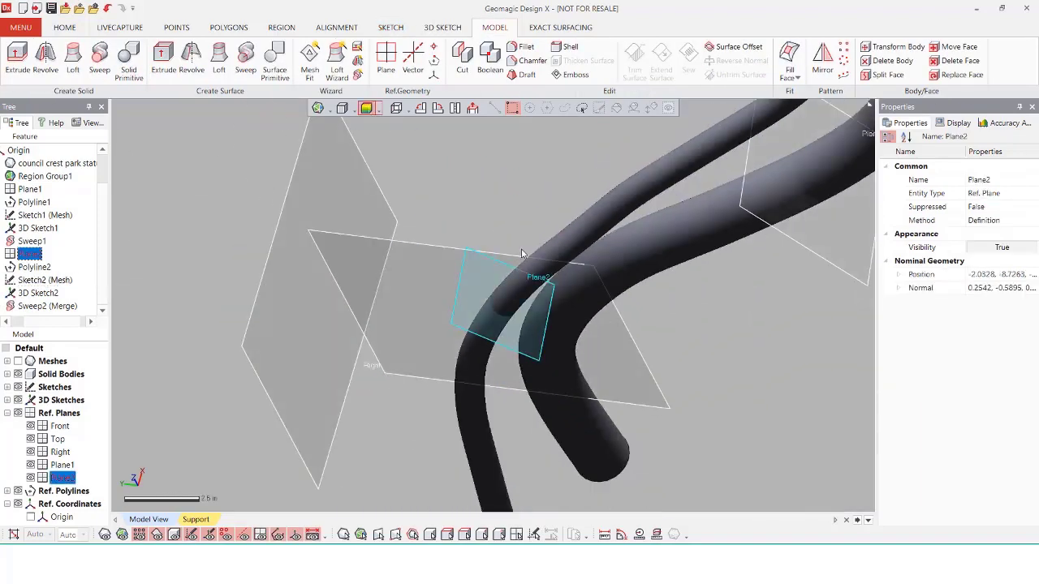
{"action": "right_click_drag", "start_coordinate": [443, 223], "coordinate": [473, 300]}
{"action": "scroll", "coordinate": [473, 299], "scroll_direction": "down", "scroll_amount": 5}
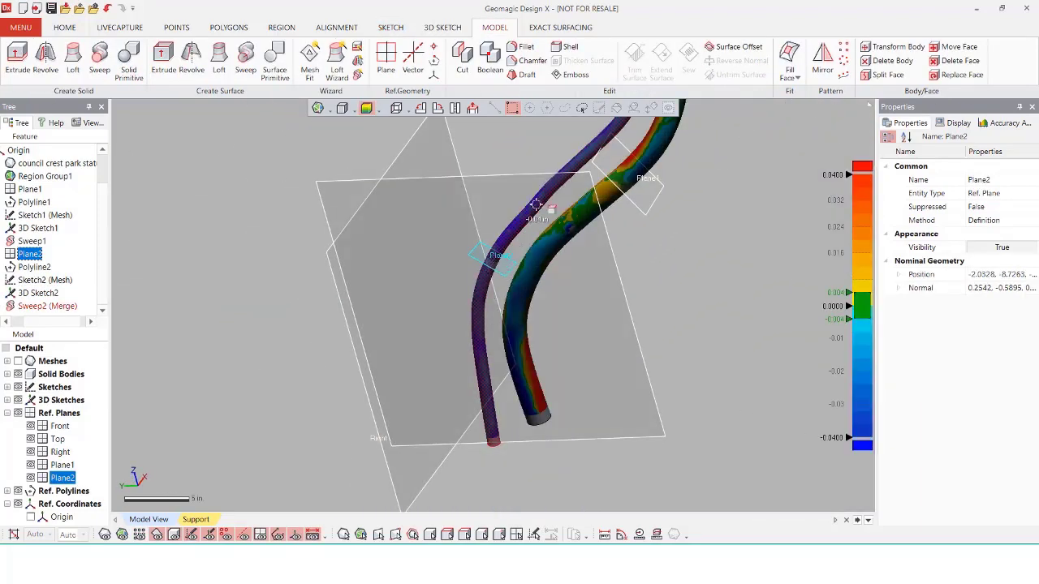
{"action": "right_click_drag", "start_coordinate": [574, 165], "coordinate": [418, 331]}
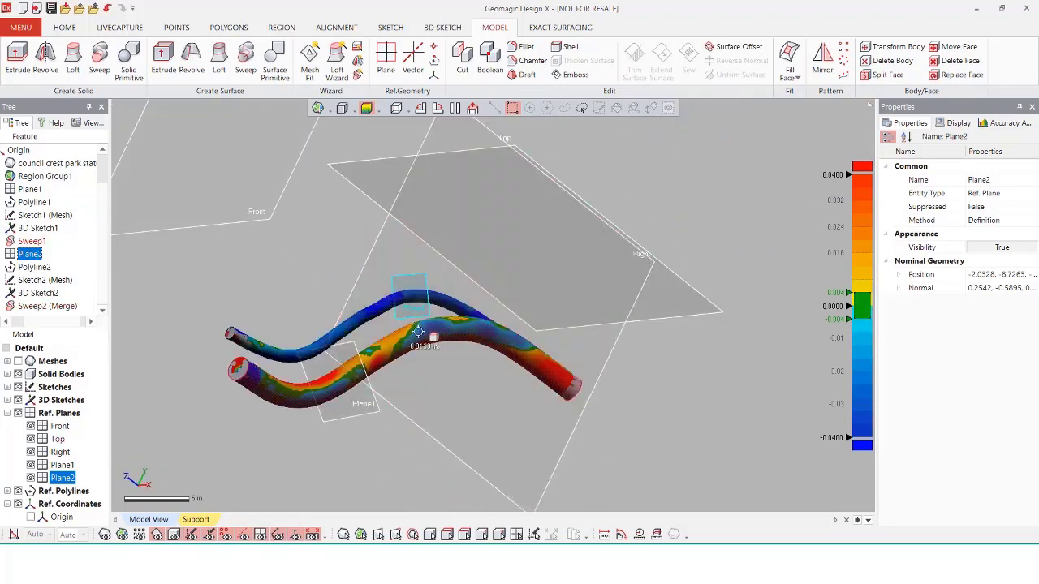
{"action": "right_click_drag", "start_coordinate": [351, 374], "coordinate": [567, 300]}
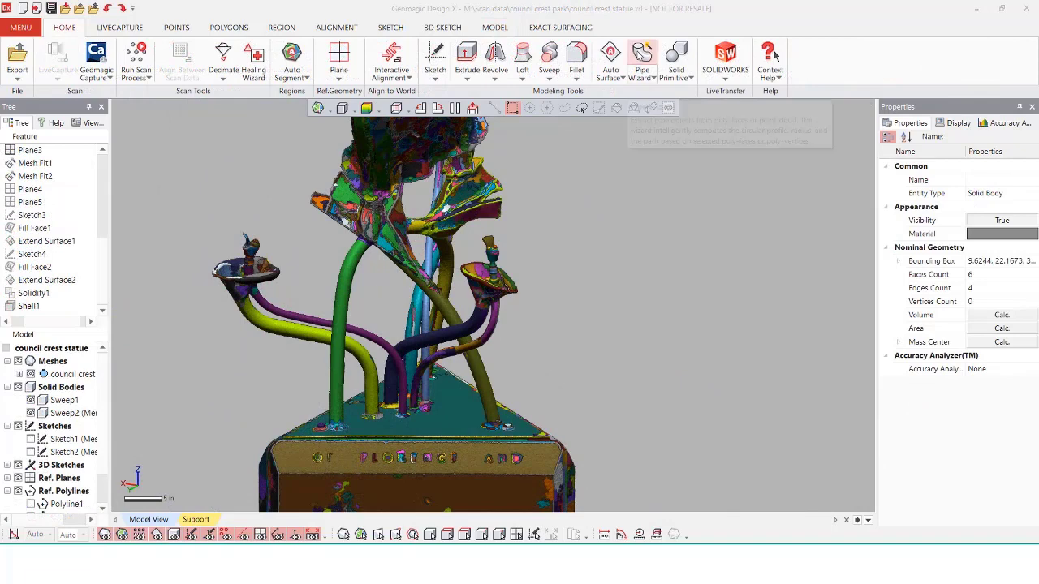
Run the Pipe Wizard on the yellow-green, dark blue and green tube regions, keep all three pipe bodies and proceed to path adjustment
{"action": "left_click", "coordinate": [642, 54]}
{"action": "left_click", "coordinate": [473, 361]}
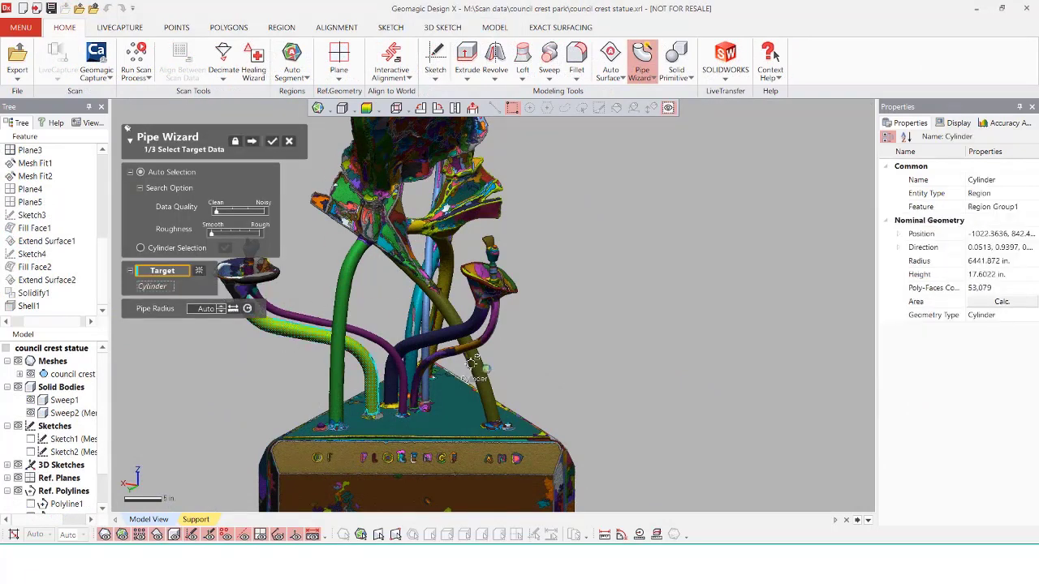
{"action": "left_click", "coordinate": [467, 323]}
{"action": "left_click", "coordinate": [355, 263]}
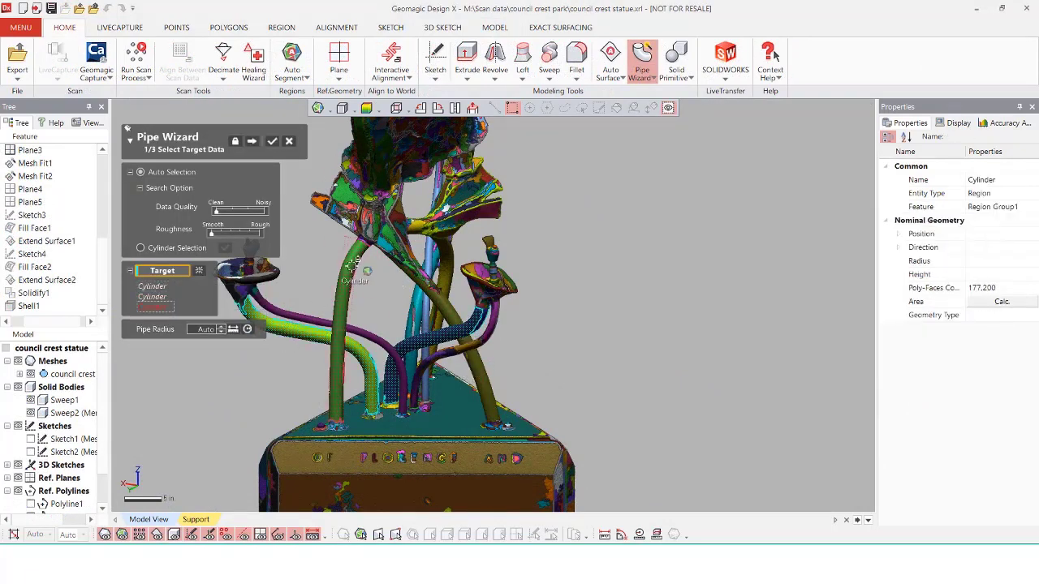
{"action": "left_click", "coordinate": [252, 143]}
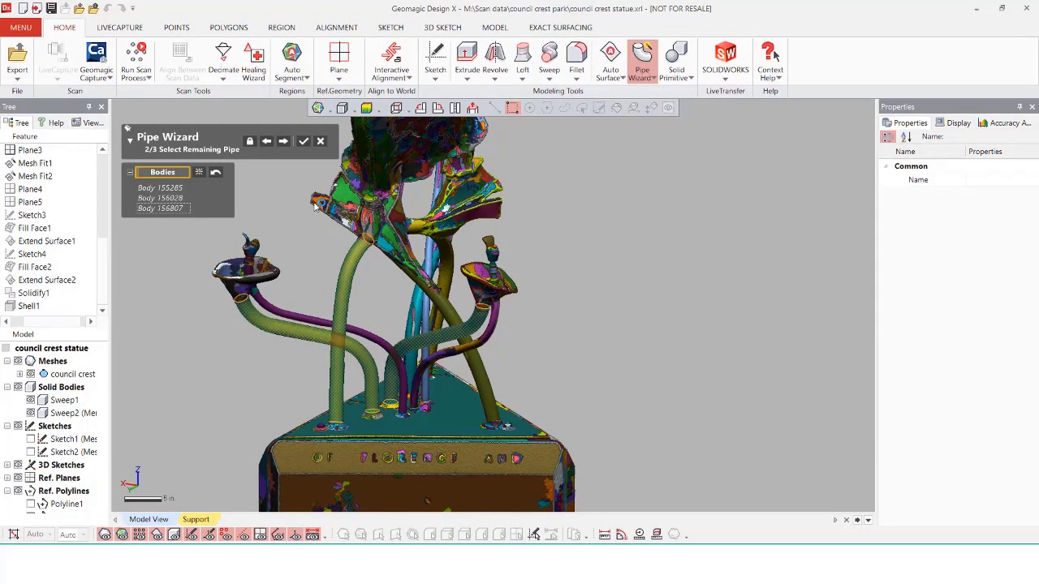
{"action": "left_click", "coordinate": [287, 144]}
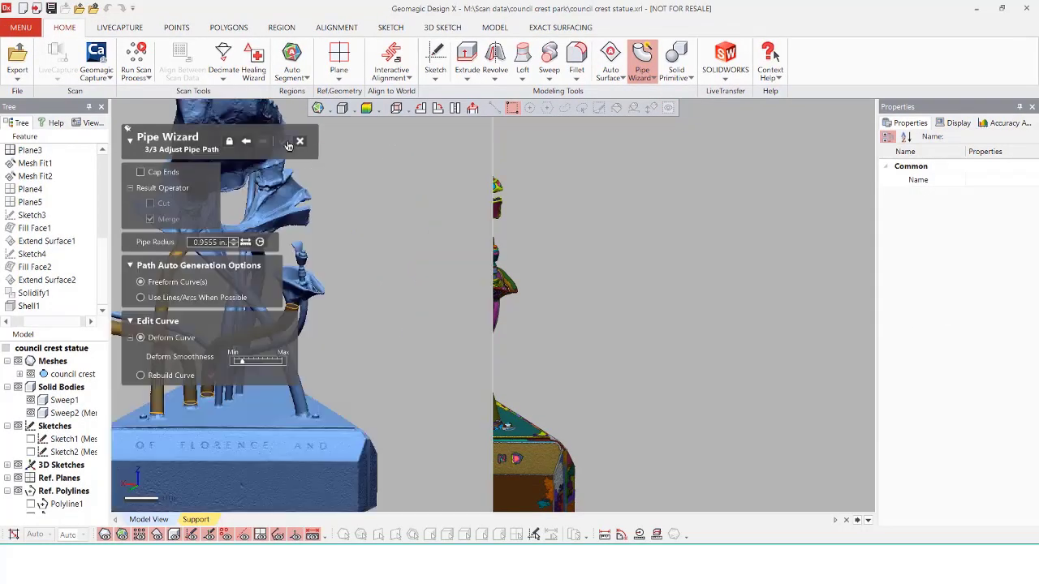
Cap the ends of the three pipes, extend a pipe's path end toward its bowl, and create them with the Merge result operator
{"action": "scroll", "coordinate": [402, 243], "scroll_direction": "up", "scroll_amount": 5}
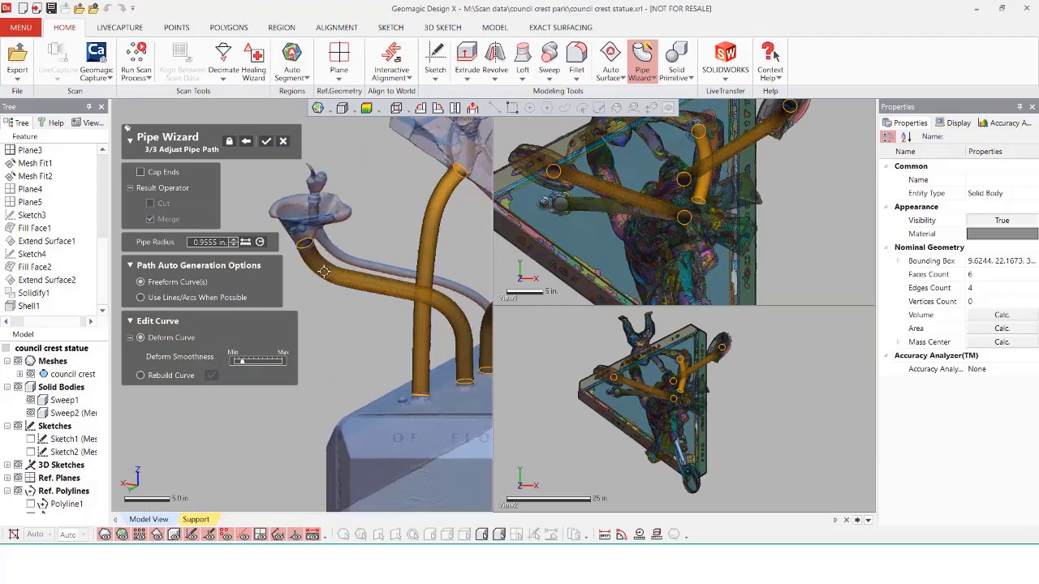
{"action": "scroll", "coordinate": [329, 252], "scroll_direction": "up", "scroll_amount": 4}
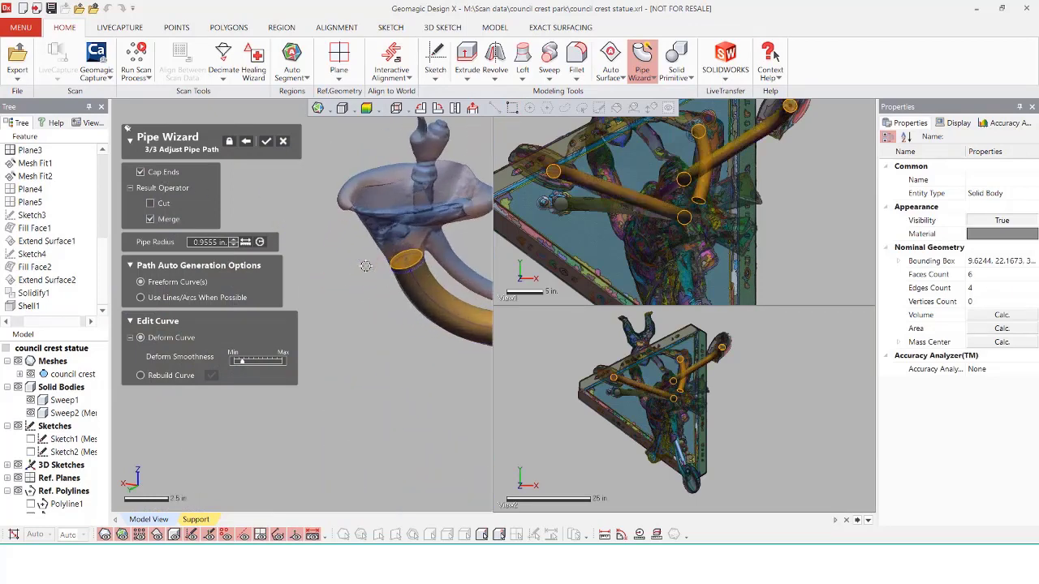
{"action": "scroll", "coordinate": [357, 276], "scroll_direction": "up", "scroll_amount": 5}
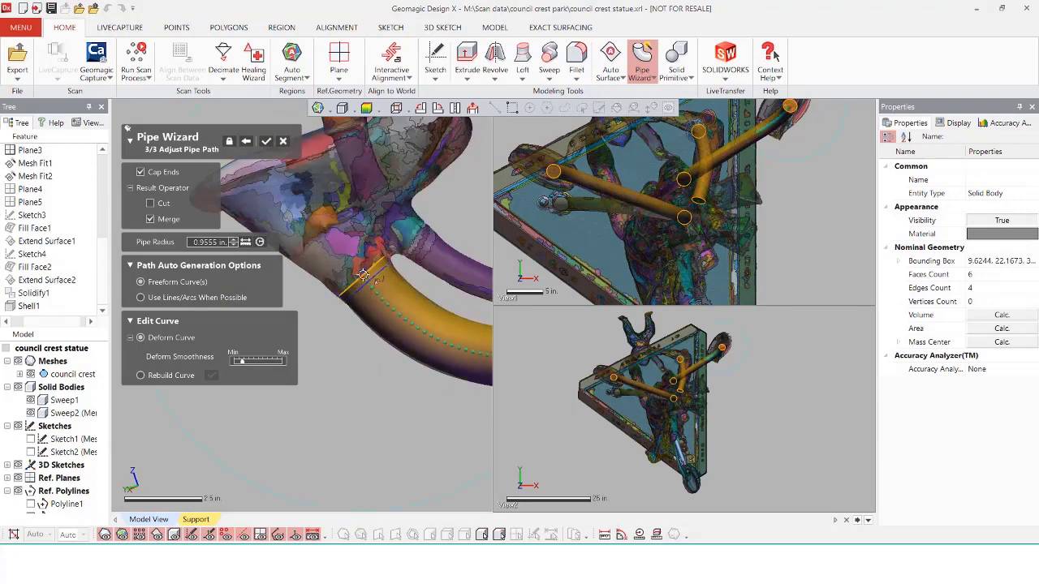
{"action": "left_click_drag", "start_coordinate": [357, 275], "coordinate": [349, 267]}
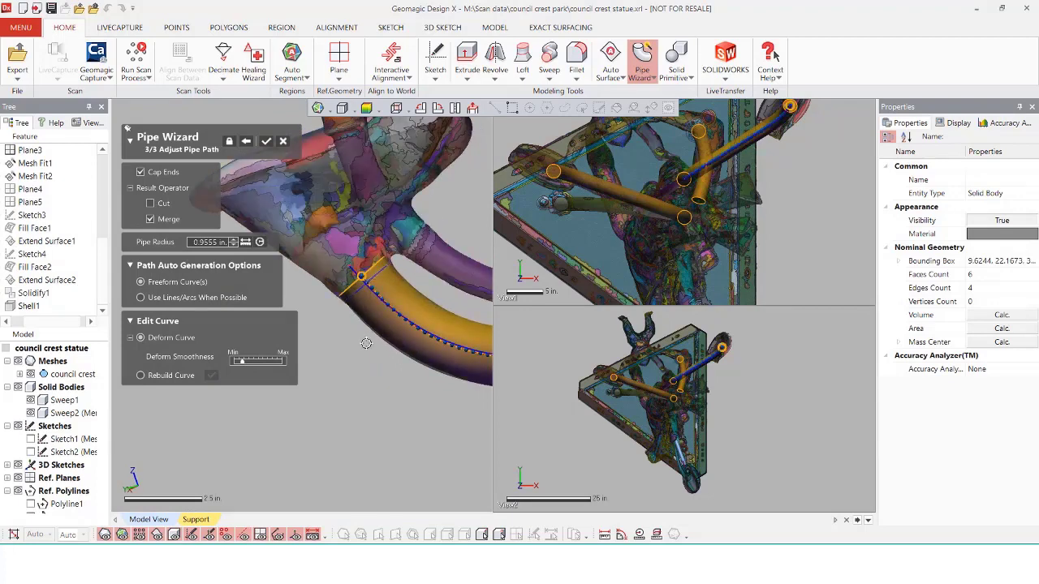
{"action": "scroll", "coordinate": [366, 363], "scroll_direction": "down", "scroll_amount": 6}
{"action": "right_click_drag", "start_coordinate": [413, 297], "coordinate": [459, 247]}
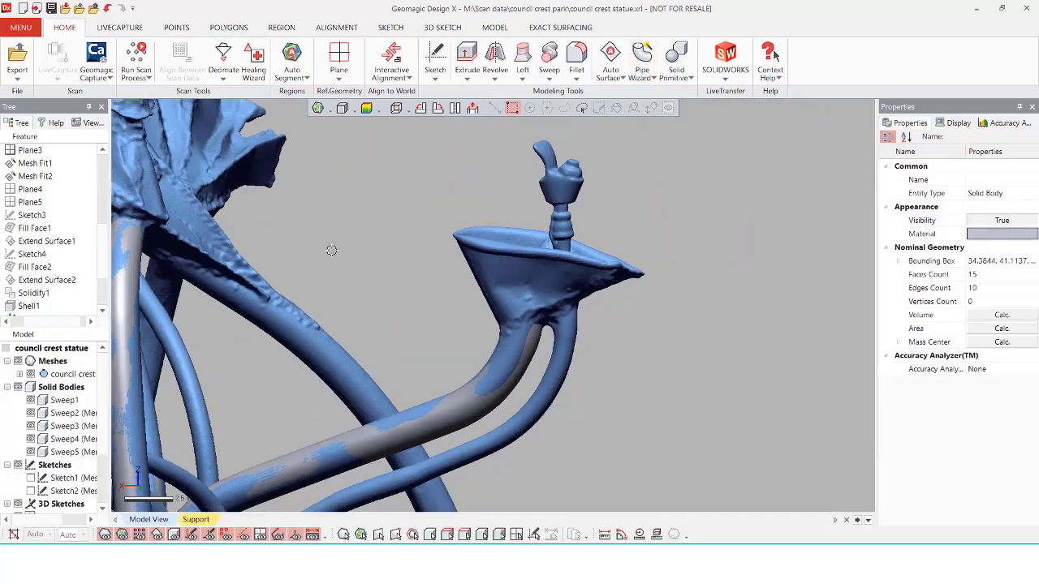
Examine the three new pipe sweeps and their 3D sketches with the scan mesh hidden
{"action": "scroll", "coordinate": [324, 248], "scroll_direction": "down", "scroll_amount": 3}
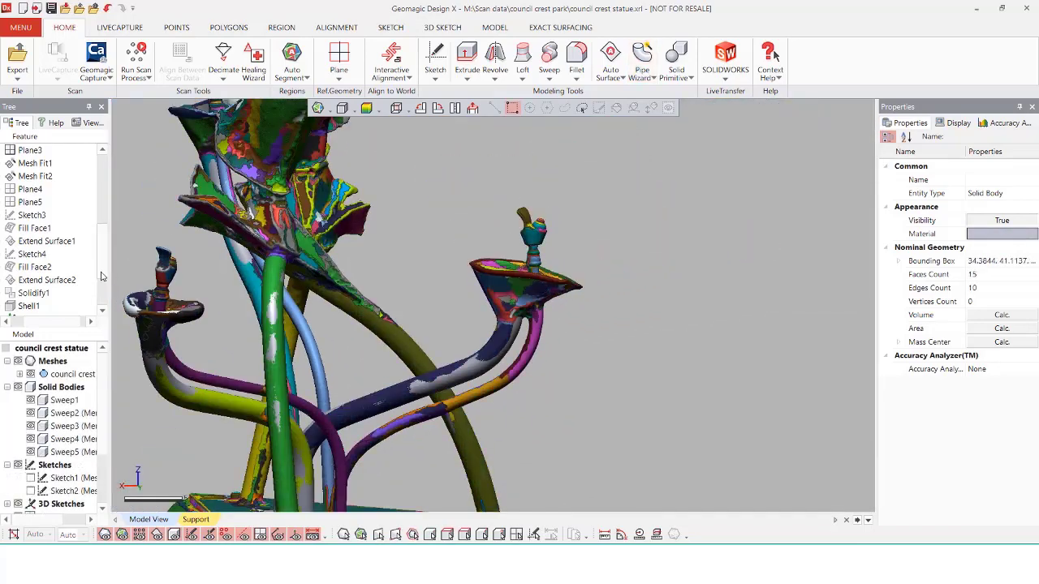
{"action": "scroll", "coordinate": [108, 310], "scroll_direction": "down", "scroll_amount": 2}
{"action": "left_click", "coordinate": [47, 306]}
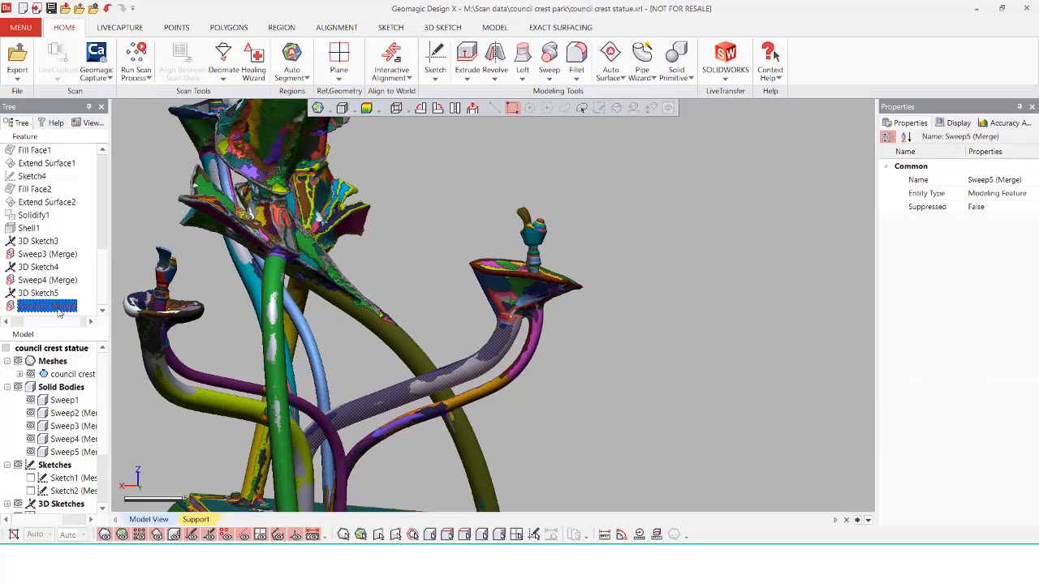
{"action": "left_click", "coordinate": [38, 241], "text": "shift"}
{"action": "left_click", "coordinate": [31, 374]}
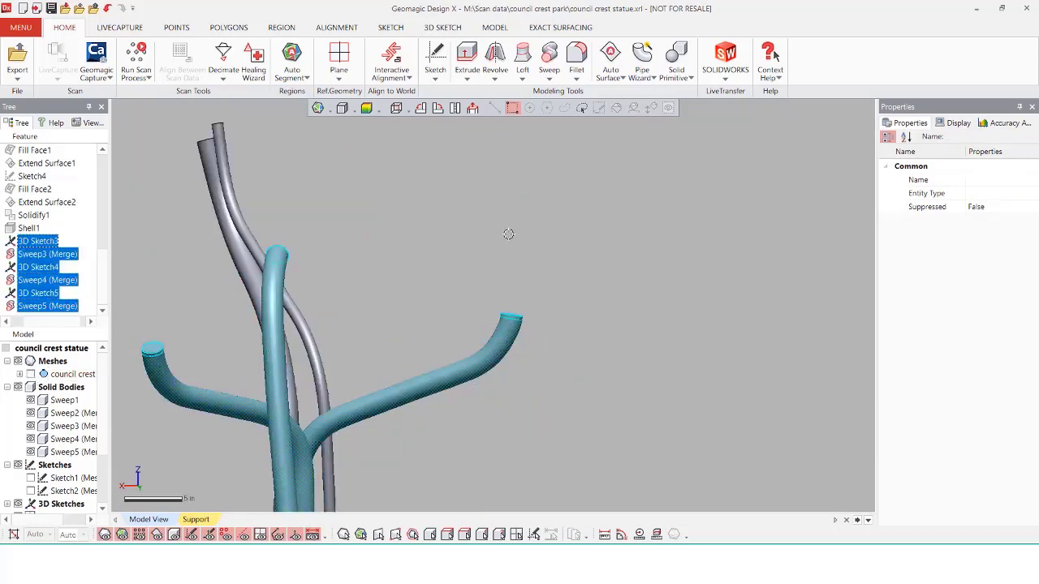
{"action": "left_click", "coordinate": [449, 304]}
{"action": "right_click_drag", "start_coordinate": [449, 304], "coordinate": [528, 308]}
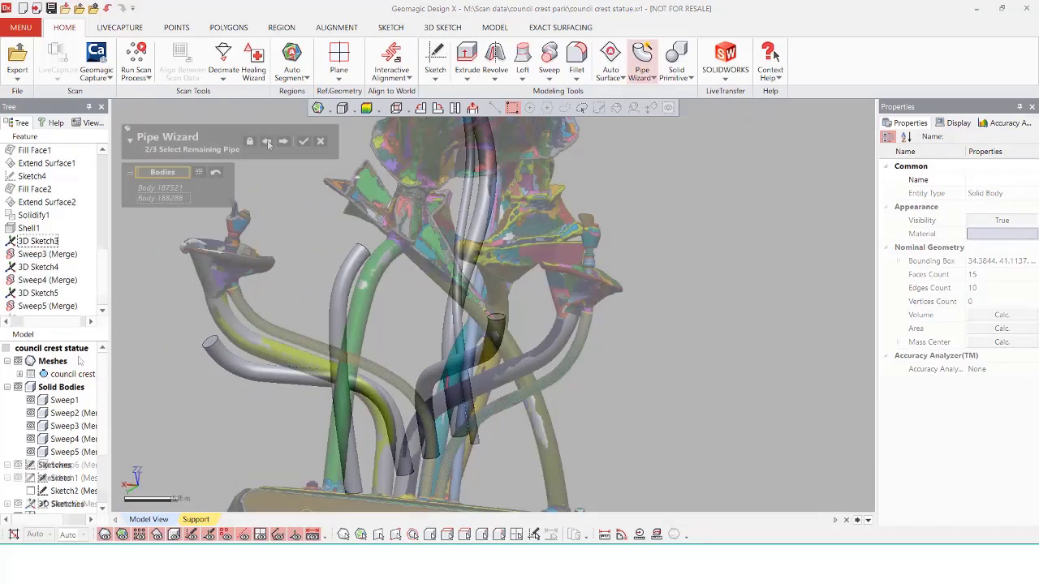
Return the Pipe Wizard to target selection and select all regions of the two thin tubes leading to the bowls
{"action": "left_click", "coordinate": [266, 142]}
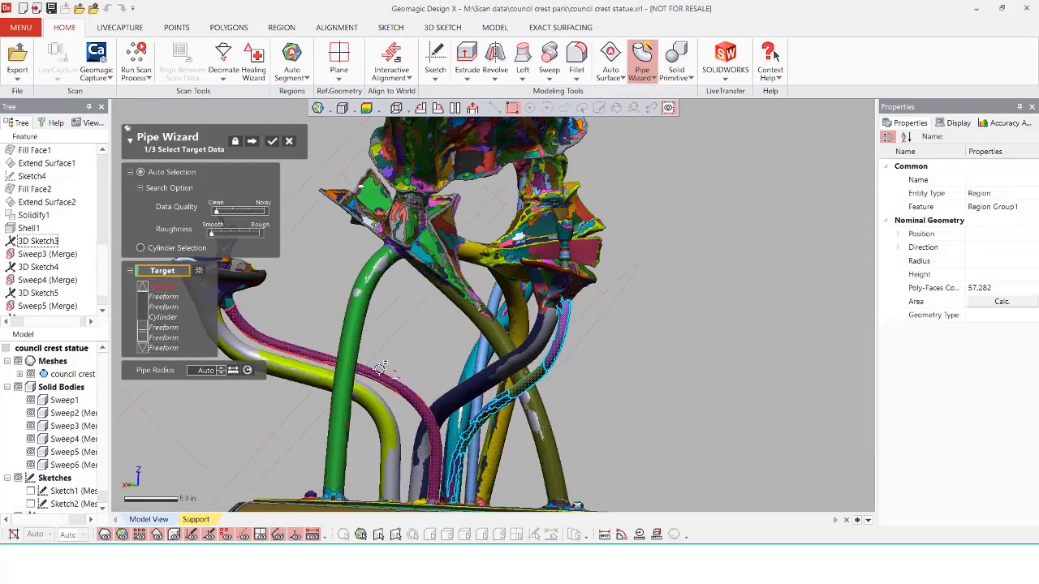
{"action": "left_click", "coordinate": [556, 344]}
{"action": "left_click", "coordinate": [534, 377]}
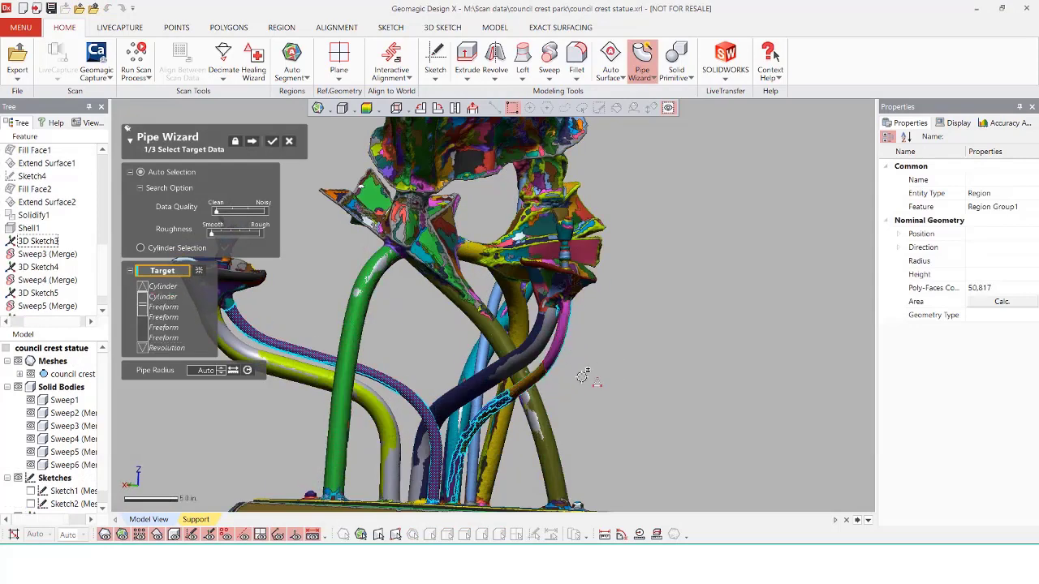
{"action": "left_click", "coordinate": [535, 377]}
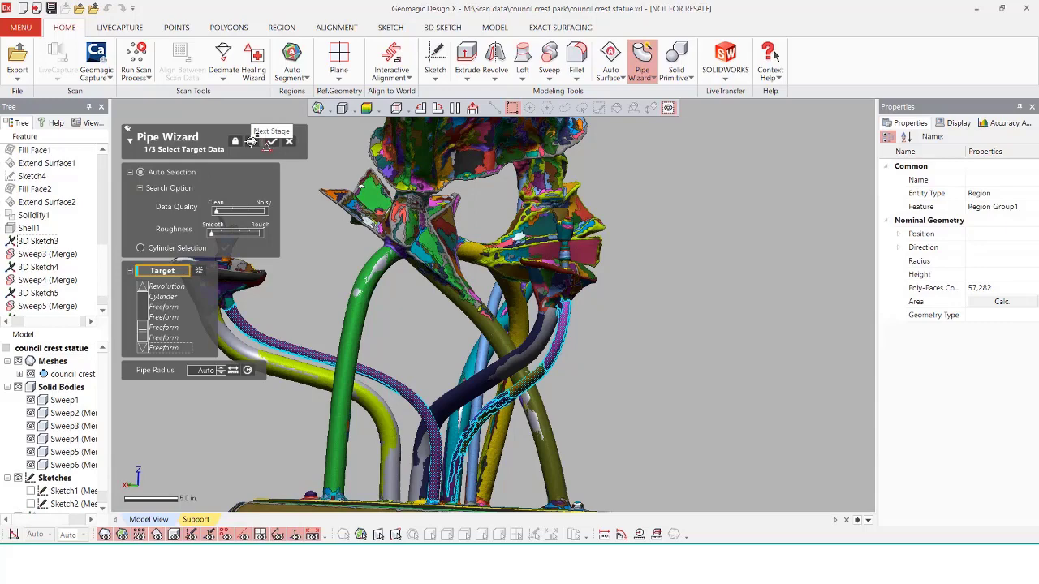
Keep both thin pipe bodies and create them with capped ends and the Merge result operator
{"action": "left_click", "coordinate": [252, 141]}
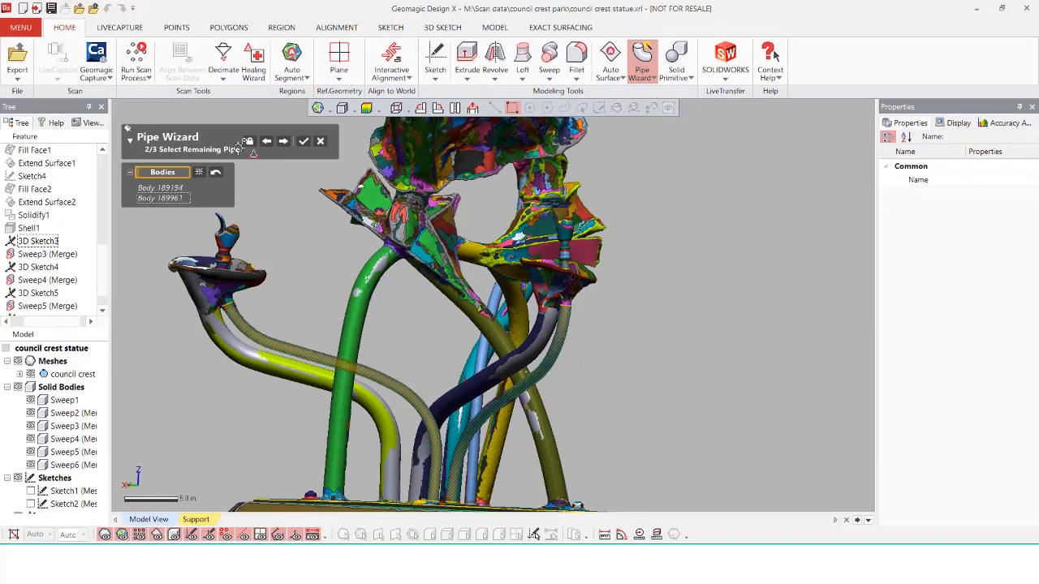
{"action": "left_click", "coordinate": [282, 141]}
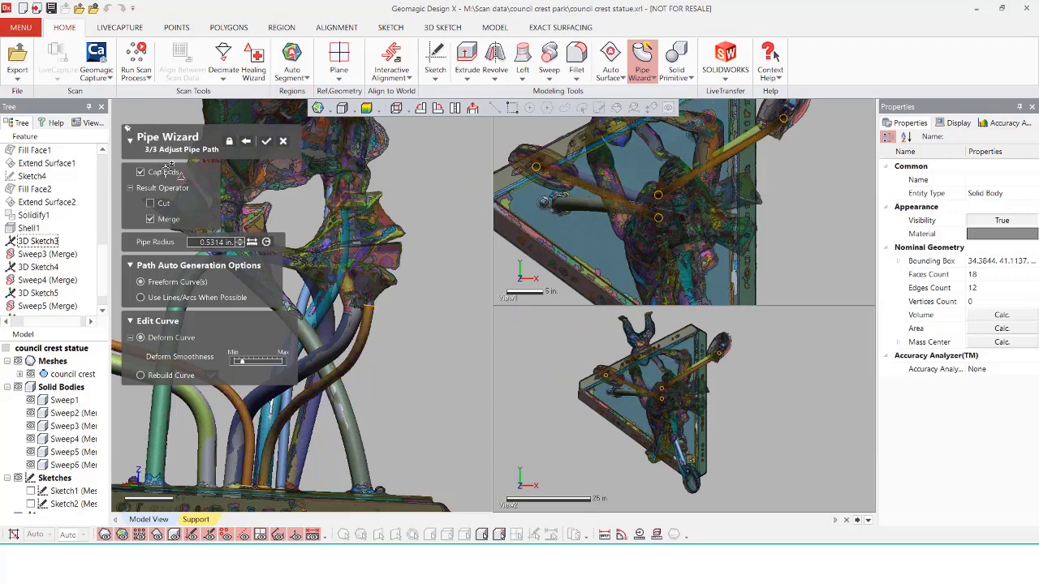
{"action": "left_click", "coordinate": [267, 141]}
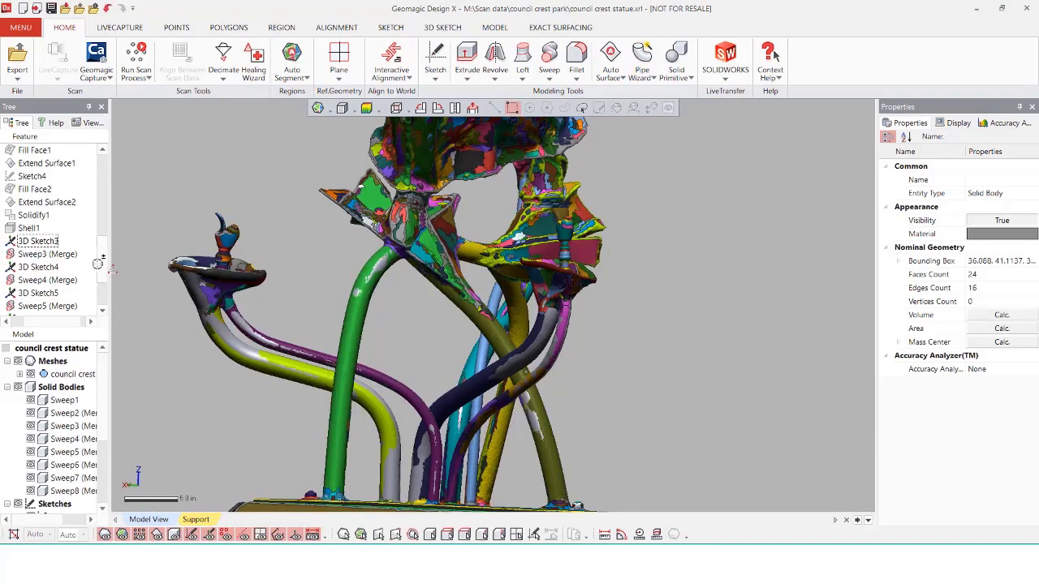
Edit 3D Sketch8 and stretch the lower end of the thin tube's path curve to meet the base
{"action": "scroll", "coordinate": [98, 263], "scroll_direction": "down", "scroll_amount": 2}
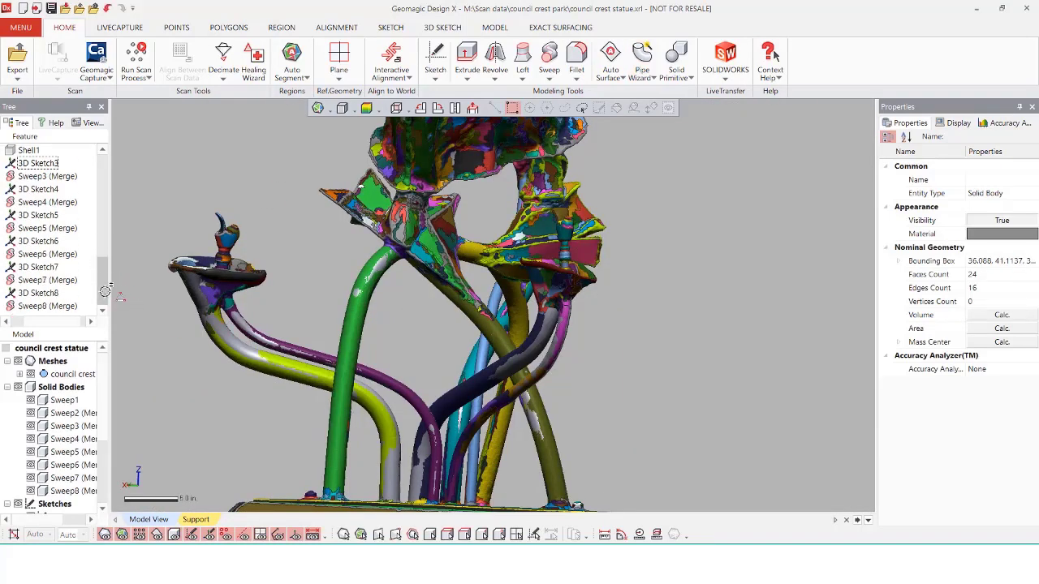
{"action": "right_click", "coordinate": [40, 294]}
{"action": "left_click", "coordinate": [65, 303]}
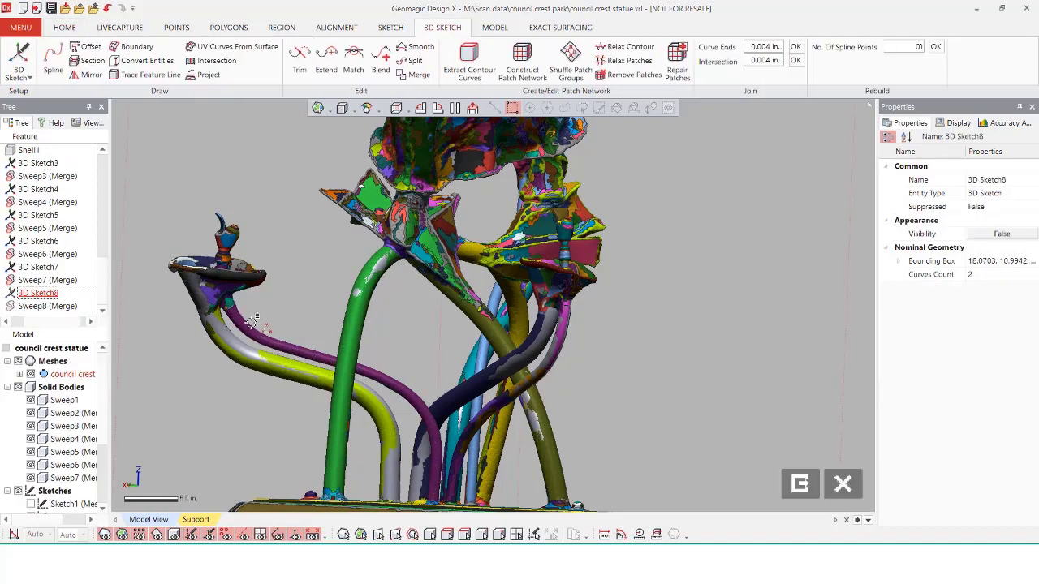
{"action": "left_click", "coordinate": [30, 374]}
{"action": "scroll", "coordinate": [301, 274], "scroll_direction": "up", "scroll_amount": 5}
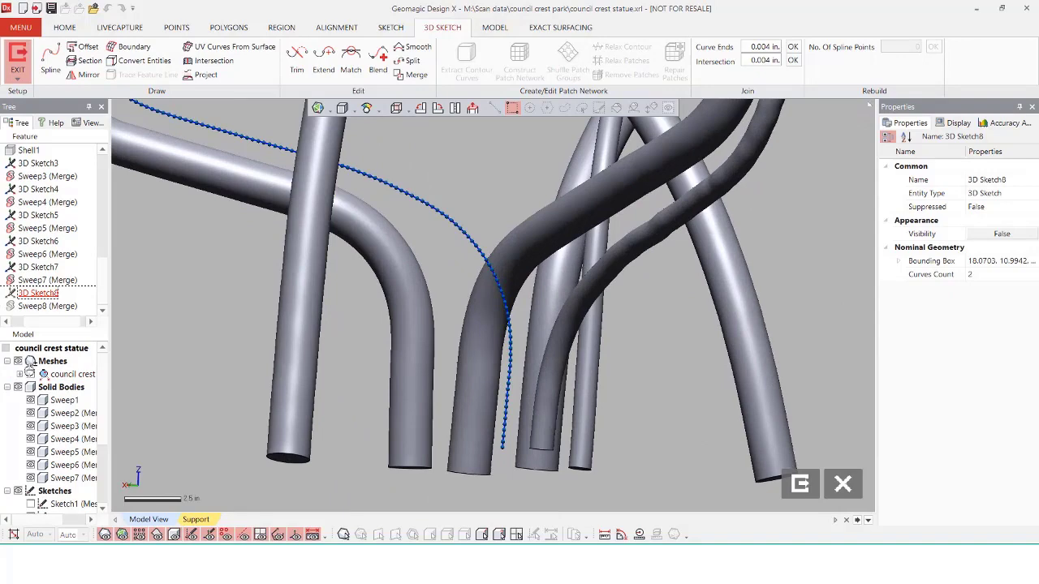
{"action": "key", "text": "ctrl+1"}
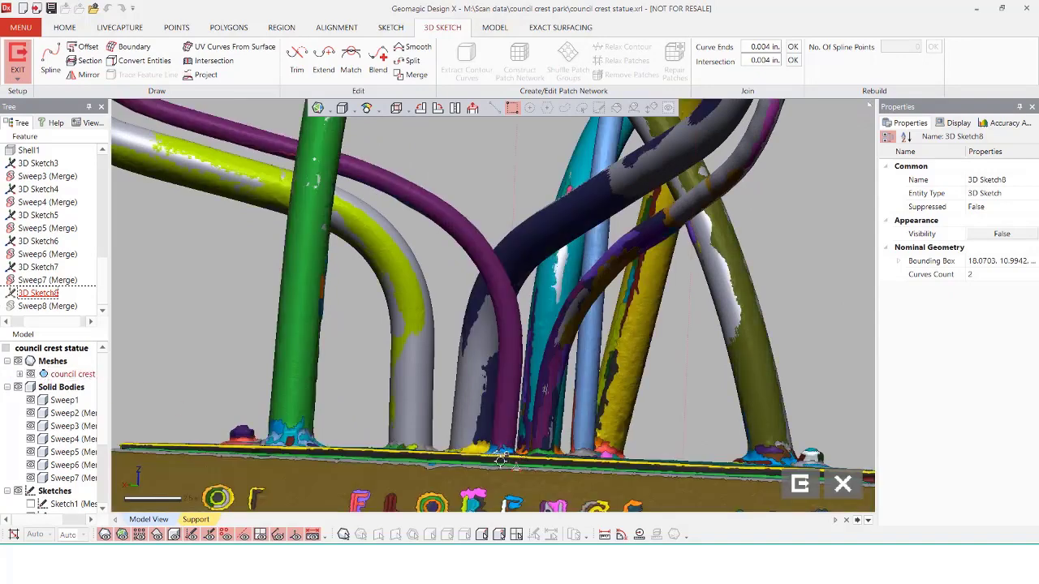
{"action": "right_click_drag", "start_coordinate": [469, 434], "coordinate": [512, 433]}
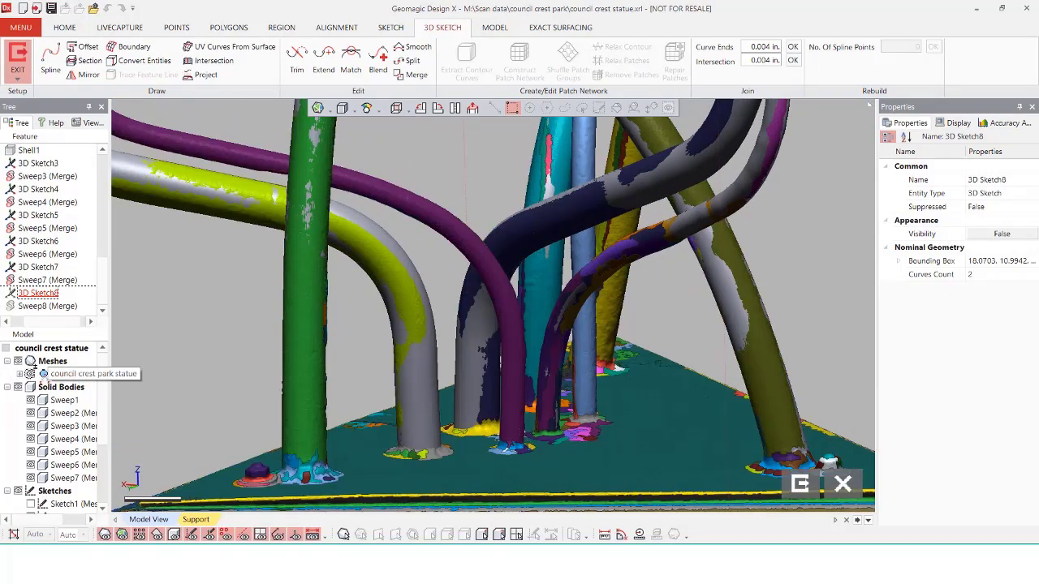
{"action": "left_click", "coordinate": [30, 374]}
{"action": "left_click_drag", "start_coordinate": [510, 442], "coordinate": [512, 449]}
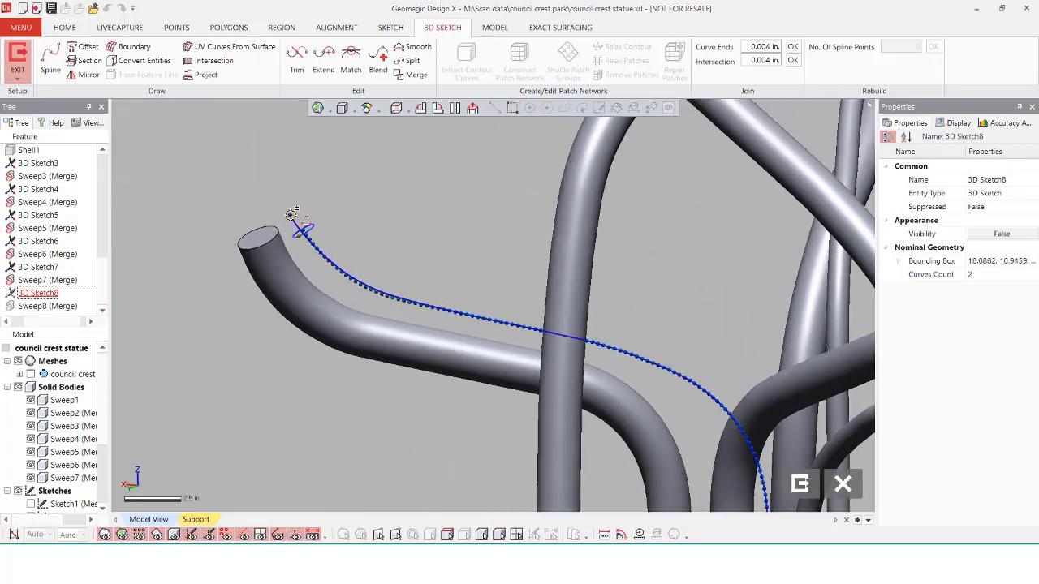
Adjust the upper part of the path curve near the bowl, exit 3D Sketch8 and show the scan mesh again
{"action": "left_click", "coordinate": [293, 213]}
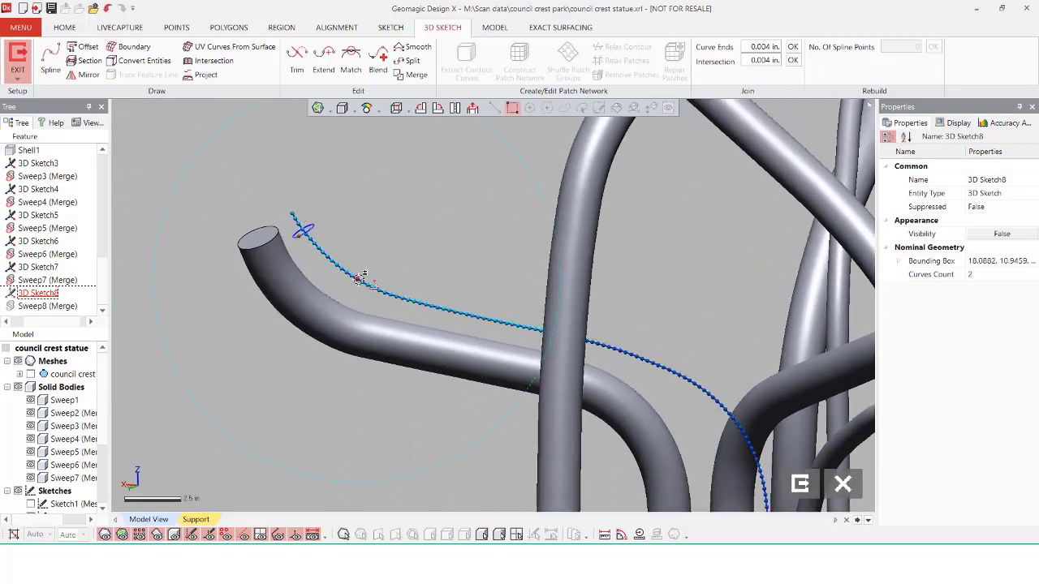
{"action": "left_click_drag", "start_coordinate": [359, 279], "coordinate": [360, 282]}
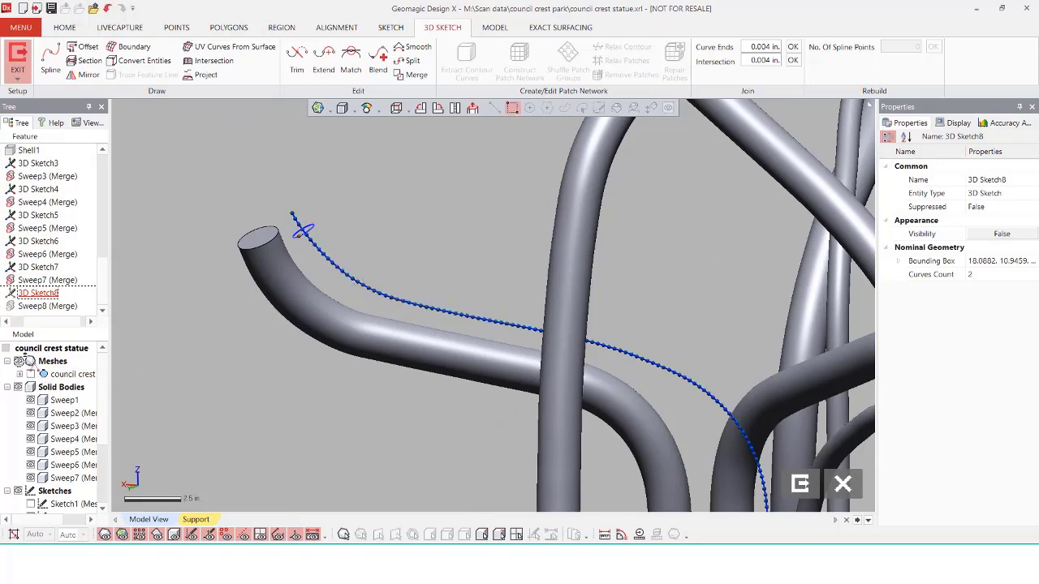
{"action": "left_click", "coordinate": [15, 47]}
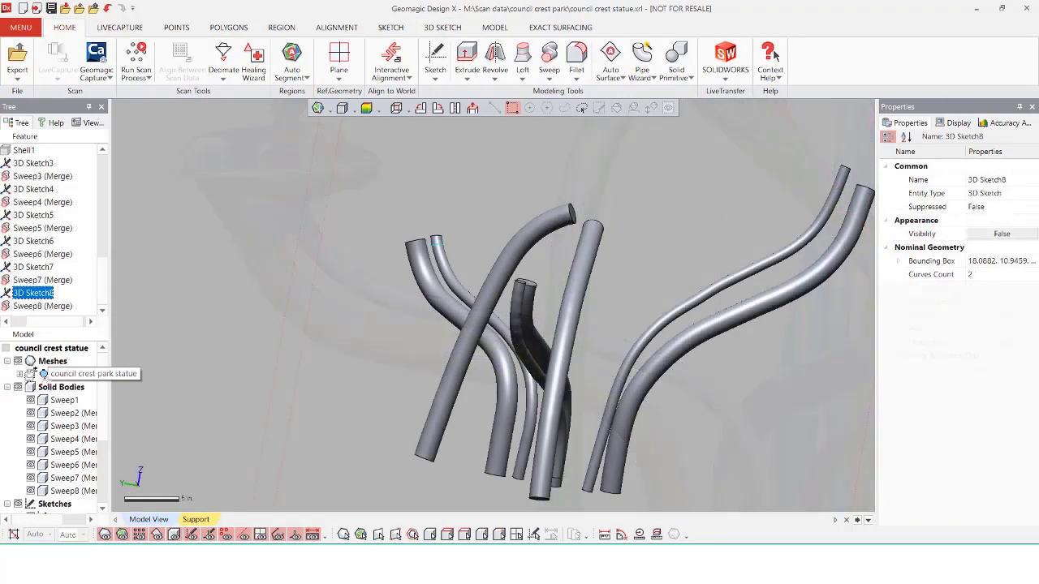
{"action": "left_click", "coordinate": [31, 374]}
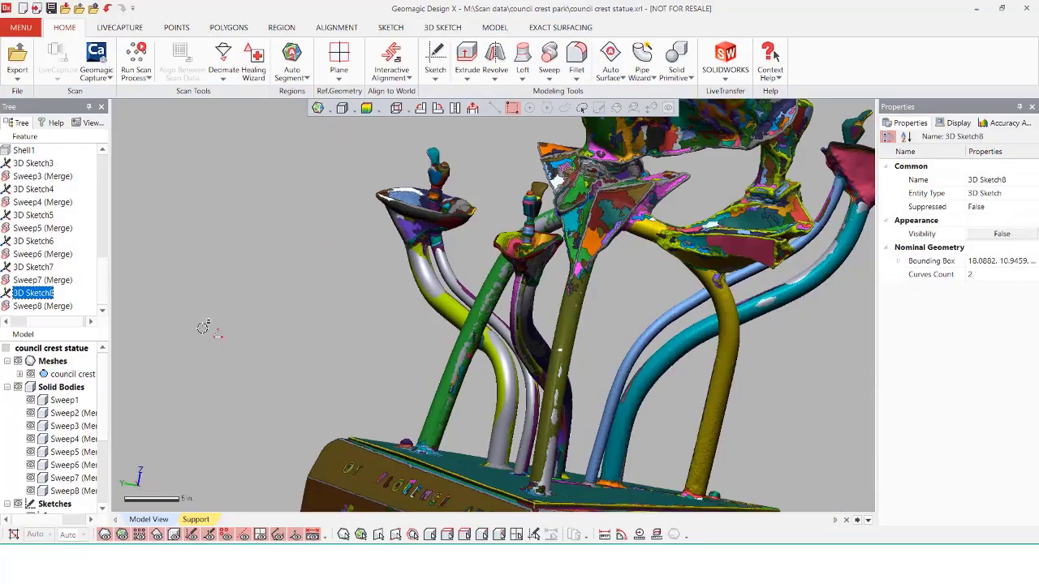
{"action": "right_click_drag", "start_coordinate": [203, 327], "coordinate": [490, 333]}
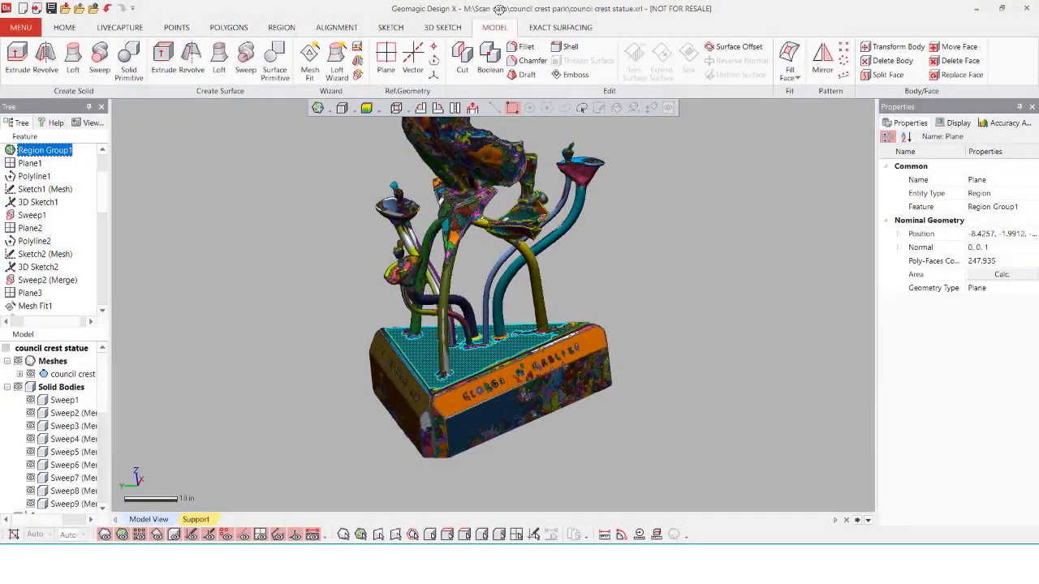
On the planar region atop the base, sketch a closed triangle of lines along its edges, with the first side about 35.8 in. long
{"action": "key", "text": "F2"}
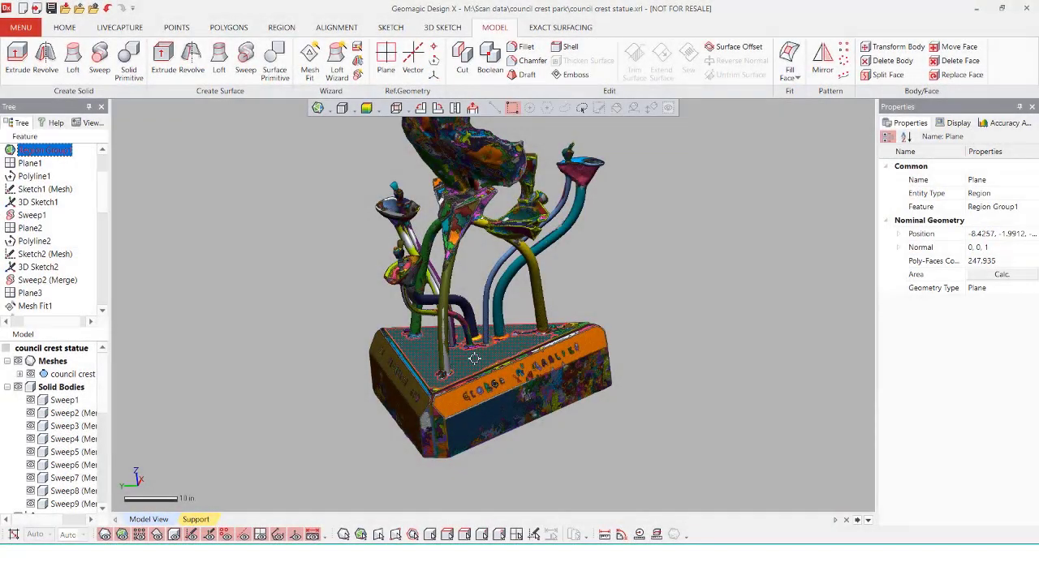
{"action": "left_click", "coordinate": [390, 26]}
{"action": "left_click", "coordinate": [18, 61]}
{"action": "left_click", "coordinate": [39, 99]}
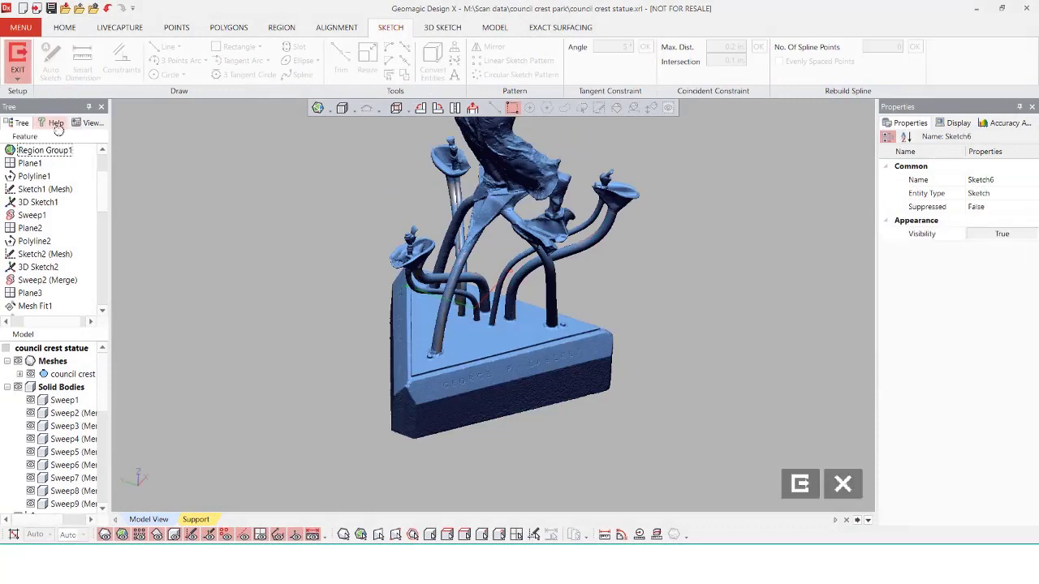
{"action": "left_click", "coordinate": [163, 46]}
{"action": "scroll", "coordinate": [492, 329], "scroll_direction": "up", "scroll_amount": 5}
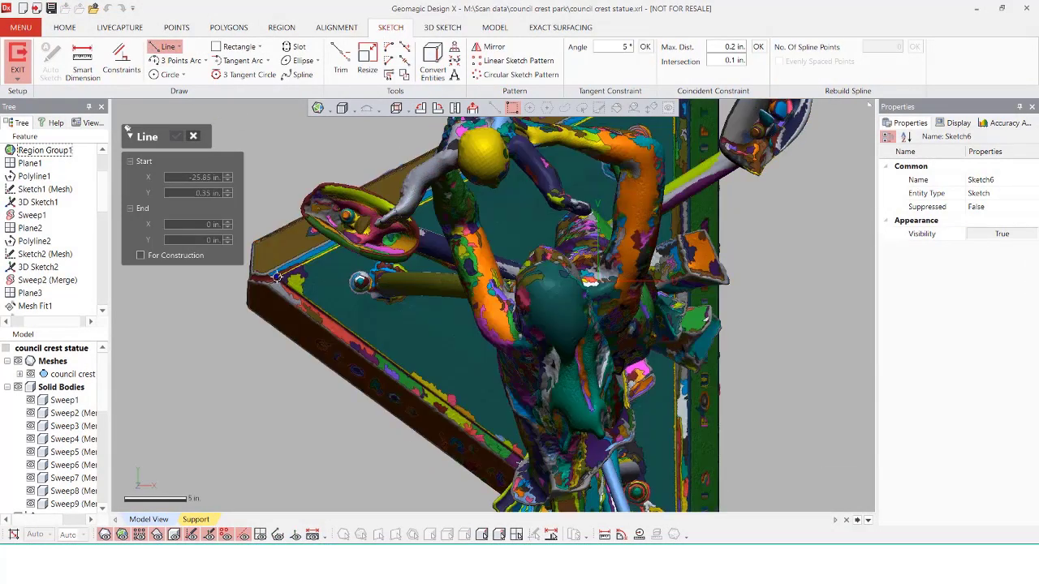
{"action": "middle_click_drag", "start_coordinate": [675, 155], "coordinate": [652, 301]}
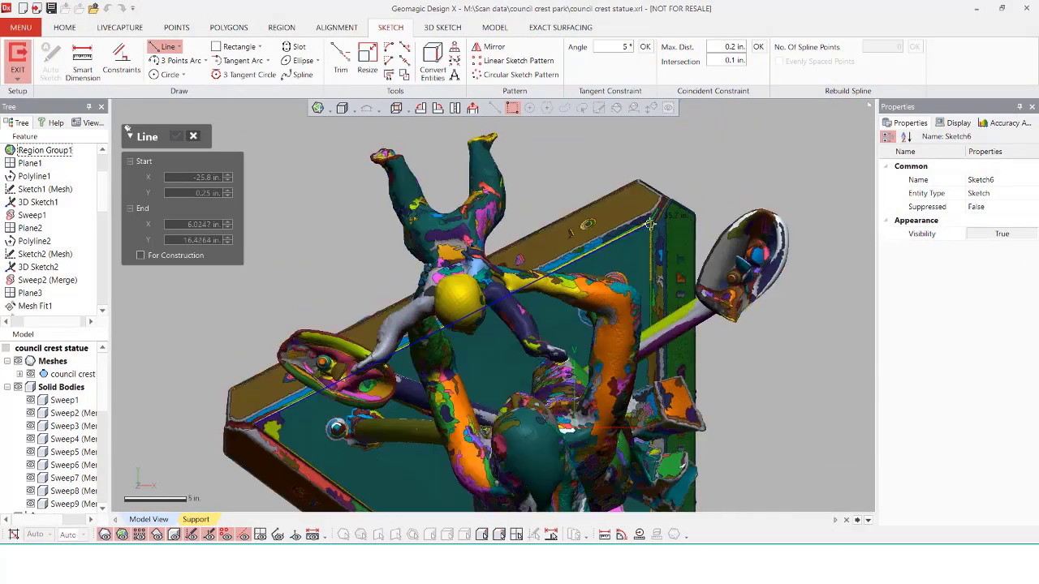
{"action": "scroll", "coordinate": [620, 454], "scroll_direction": "down", "scroll_amount": 3}
{"action": "middle_click_drag", "start_coordinate": [598, 503], "coordinate": [596, 324]}
{"action": "scroll", "coordinate": [609, 341], "scroll_direction": "up", "scroll_amount": 6}
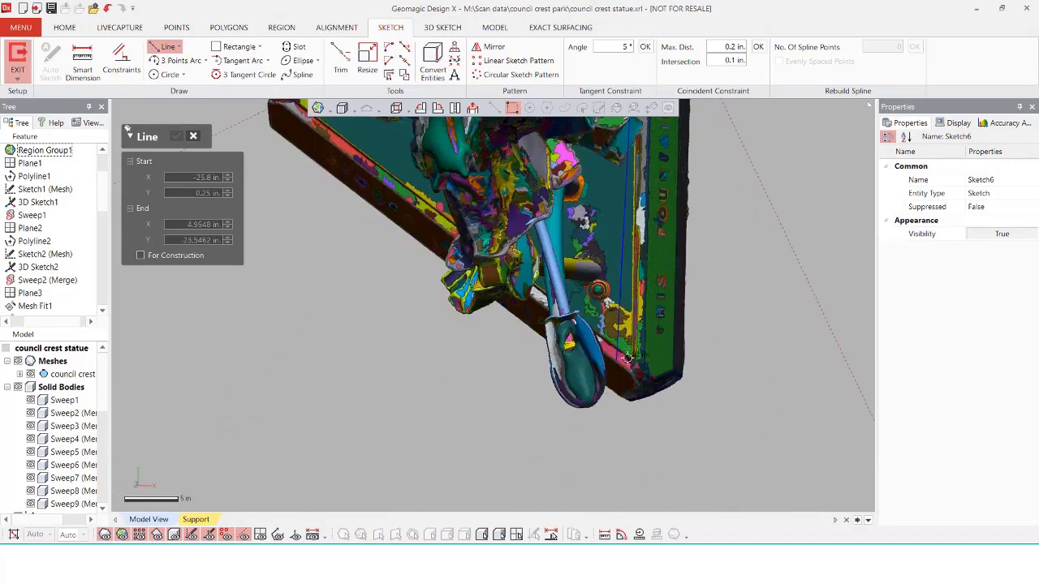
{"action": "right_click_drag", "start_coordinate": [739, 400], "coordinate": [497, 212]}
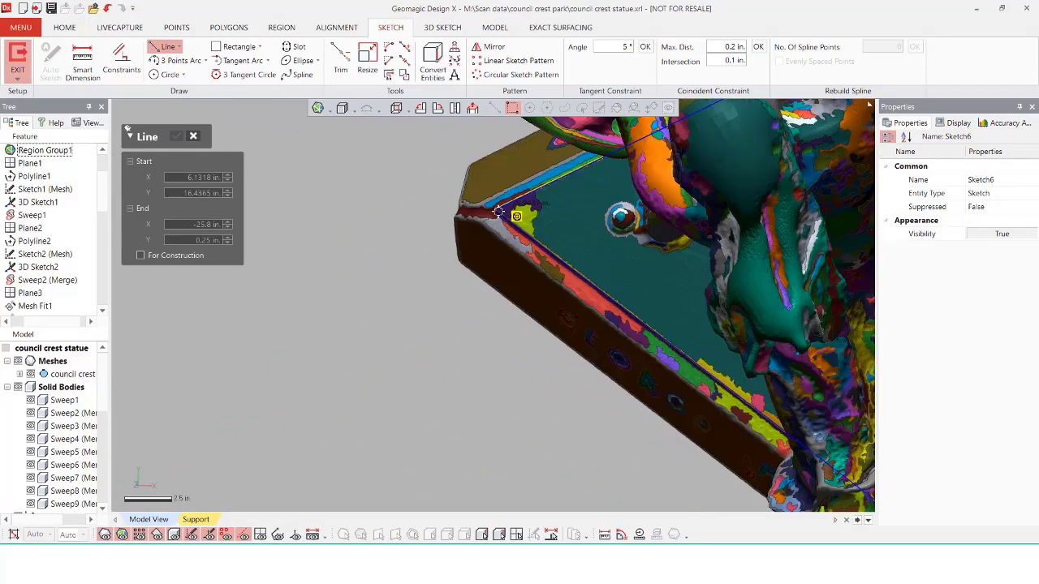
{"action": "left_click", "coordinate": [176, 137]}
Move the triangle's corner point to about 6.46, -23.47 in. to match the corner of the base's top face
{"action": "right_click_drag", "start_coordinate": [436, 290], "coordinate": [491, 279]}
{"action": "left_click", "coordinate": [325, 202]}
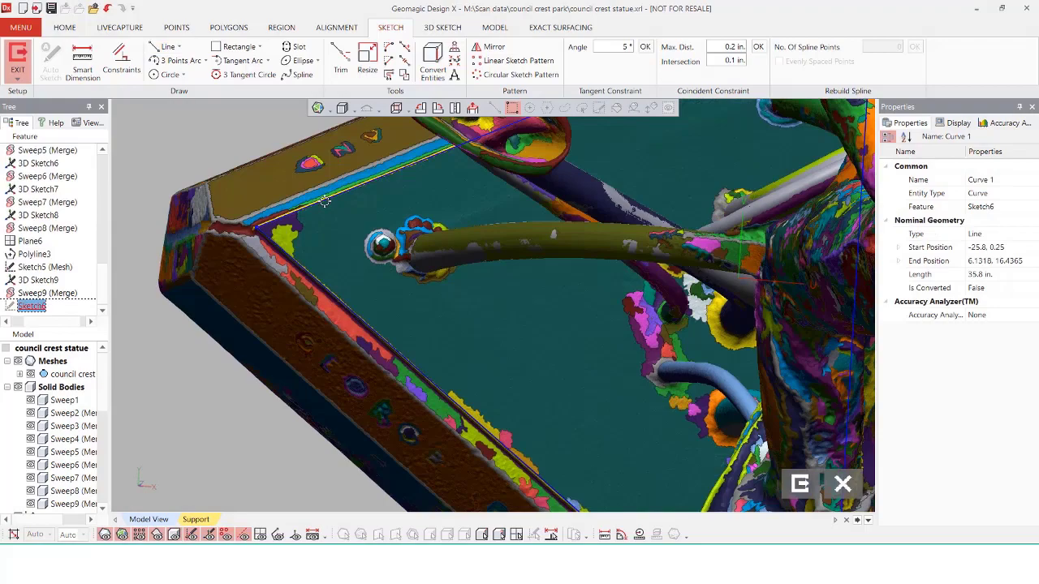
{"action": "mouse_move", "coordinate": [323, 200]}
{"action": "right_mouse_down"}
{"action": "mouse_move", "coordinate": [733, 232]}
{"action": "mouse_move", "coordinate": [619, 294]}
{"action": "mouse_move", "coordinate": [595, 446]}
{"action": "right_mouse_up"}
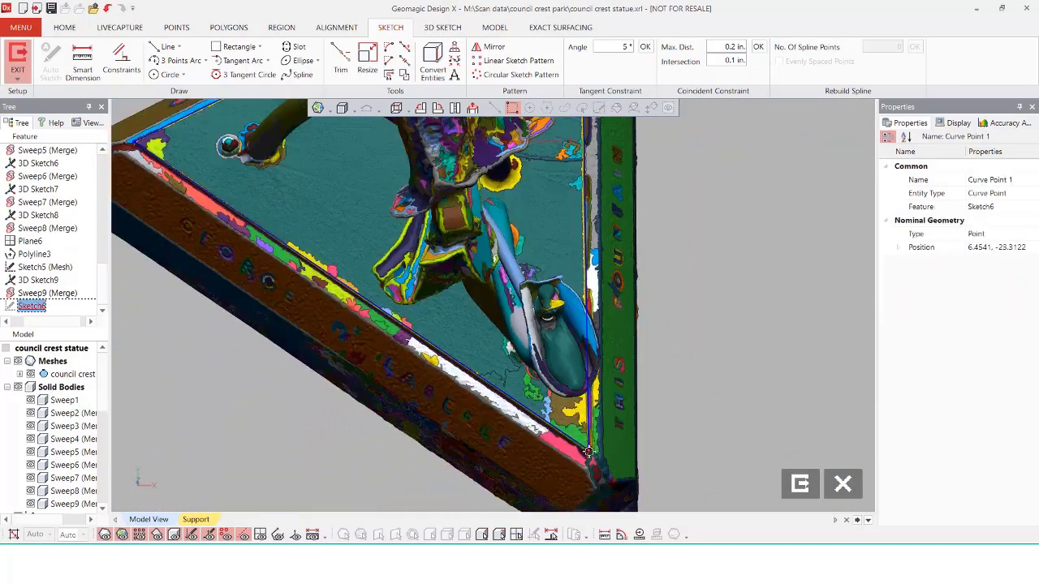
{"action": "left_click_drag", "start_coordinate": [589, 453], "coordinate": [589, 455]}
{"action": "right_click_drag", "start_coordinate": [589, 455], "coordinate": [568, 337]}
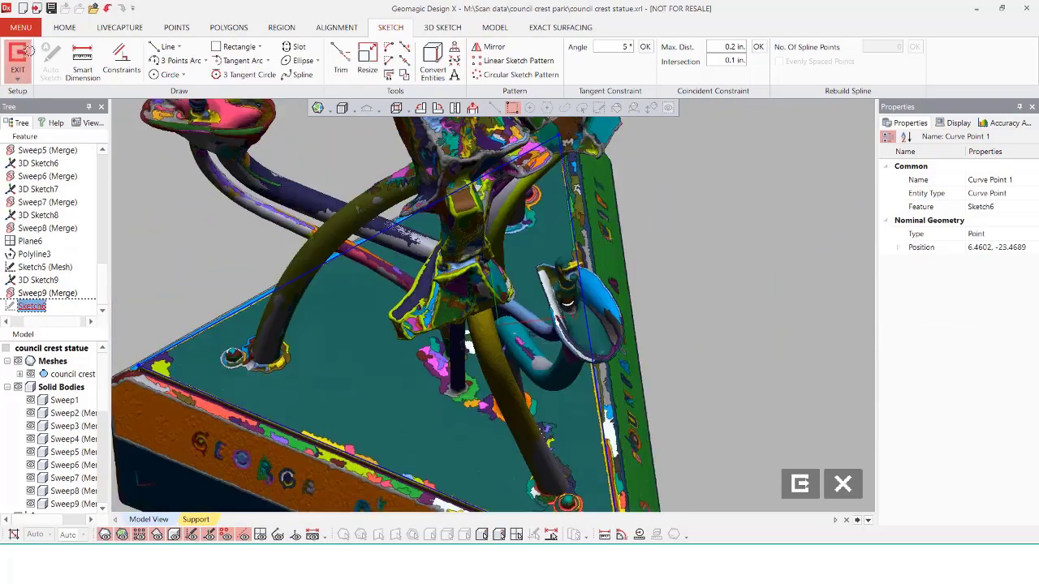
Exit the triangle sketch and extrude it about 0.7 in. downward, merged with the tube bodies
{"action": "left_click", "coordinate": [493, 27]}
{"action": "left_click", "coordinate": [17, 61]}
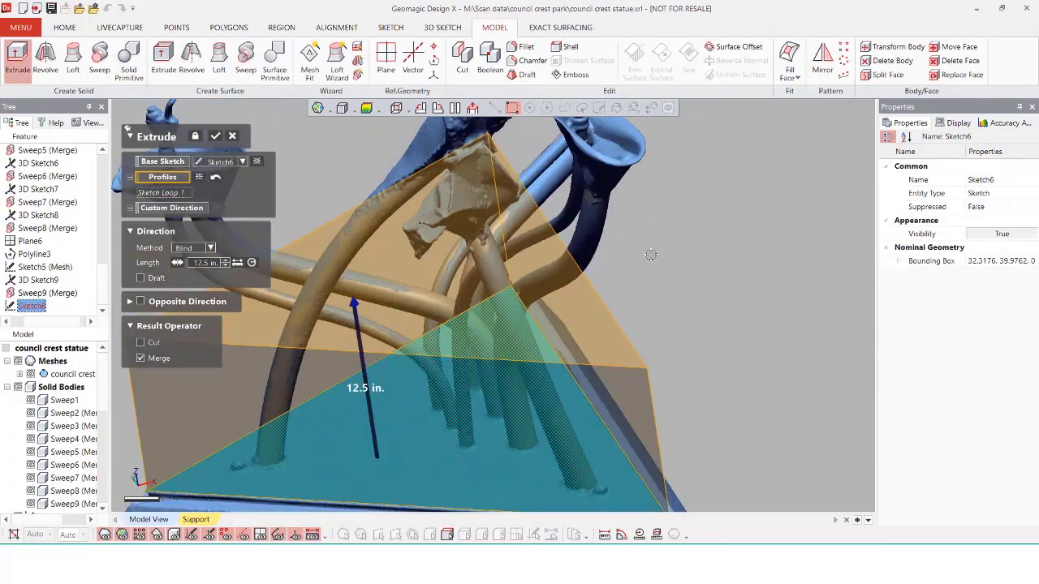
{"action": "left_click_drag", "start_coordinate": [396, 322], "coordinate": [415, 460]}
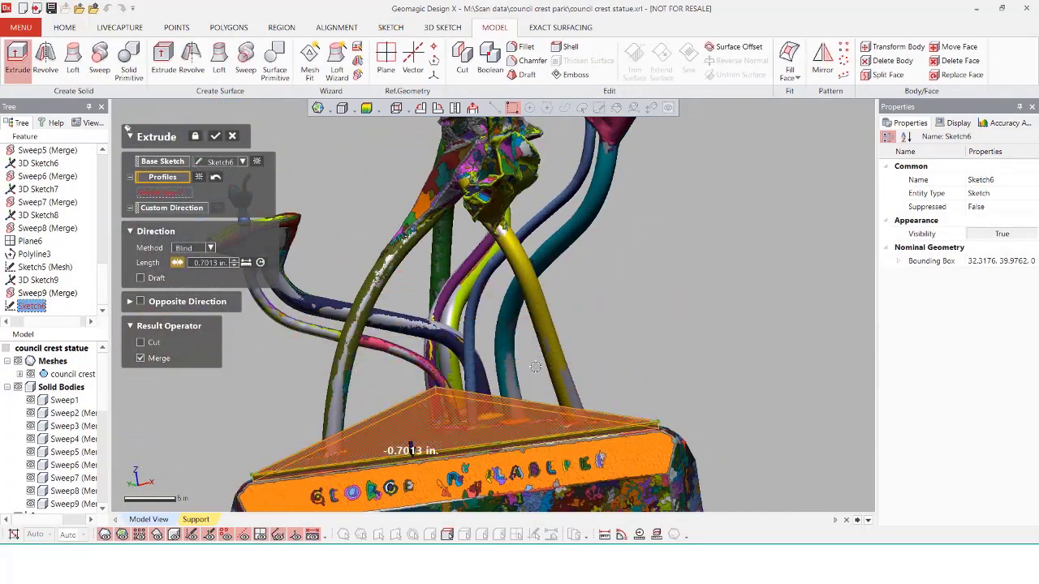
{"action": "right_click_drag", "start_coordinate": [667, 329], "coordinate": [678, 381]}
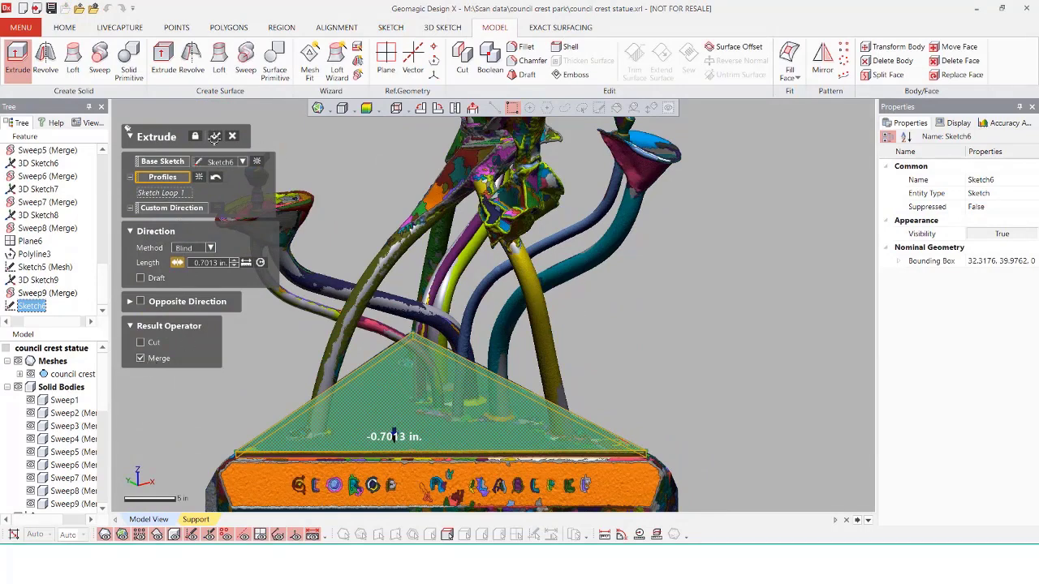
{"action": "left_click", "coordinate": [214, 136]}
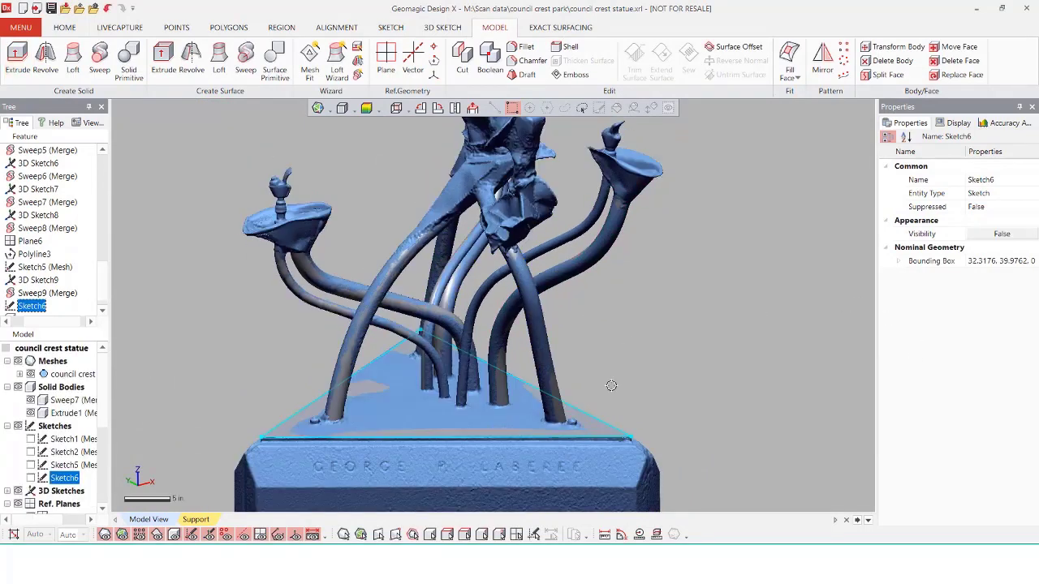
Hide the scan mesh and select the underside face of the extruded triangular plate
{"action": "left_click", "coordinate": [58, 400]}
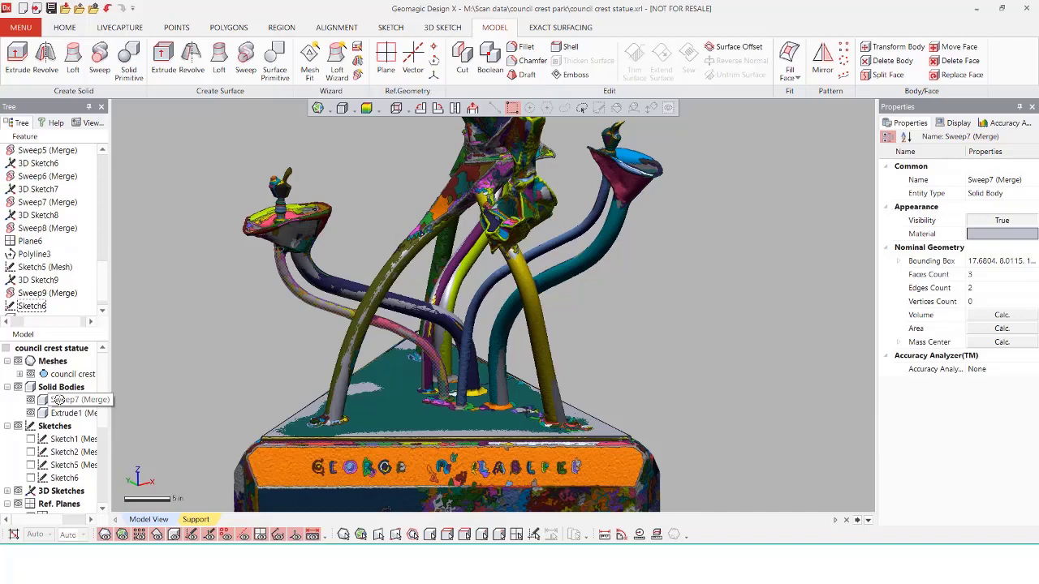
{"action": "left_click", "coordinate": [30, 374]}
{"action": "right_click_drag", "start_coordinate": [502, 325], "coordinate": [515, 221]}
{"action": "left_click", "coordinate": [746, 237]}
{"action": "left_click", "coordinate": [532, 383]}
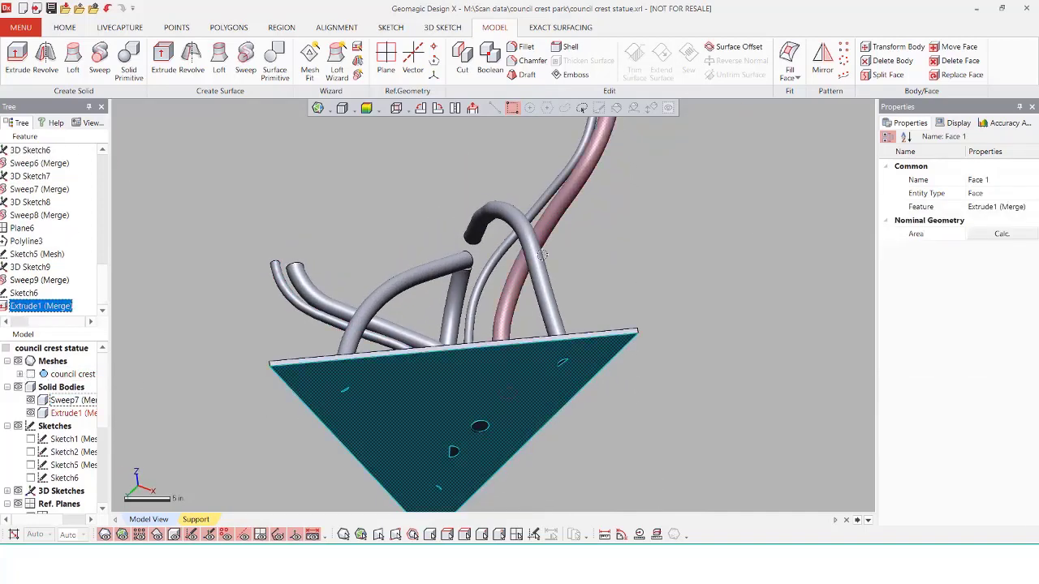
Start a planar mesh sketch on the plate's underside face, with the scan mesh section offset 7.5 in. down through the base
{"action": "left_click", "coordinate": [390, 26]}
{"action": "left_click", "coordinate": [18, 73]}
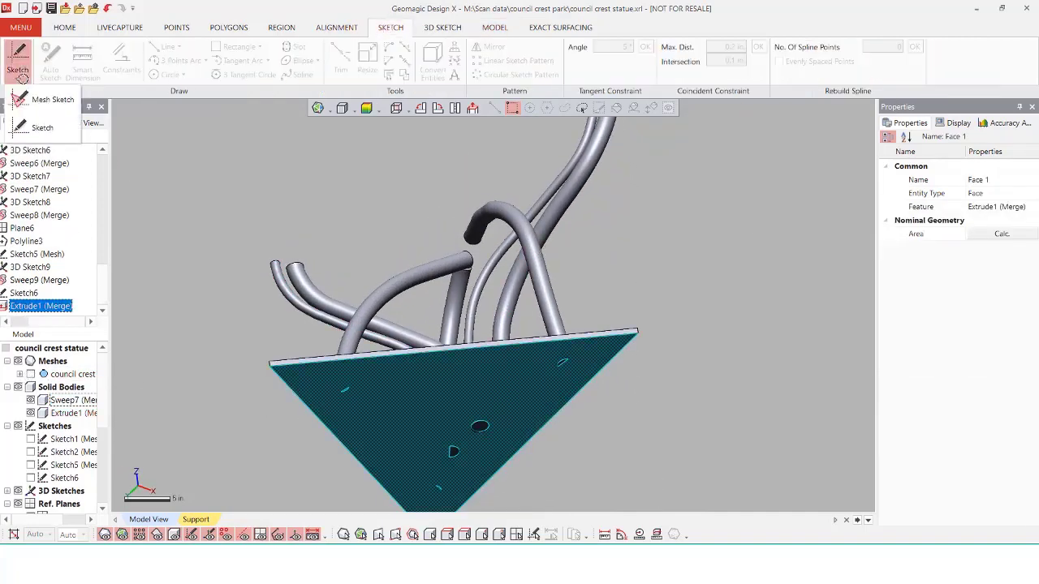
{"action": "left_click", "coordinate": [41, 98]}
{"action": "right_click_drag", "start_coordinate": [616, 212], "coordinate": [444, 331]}
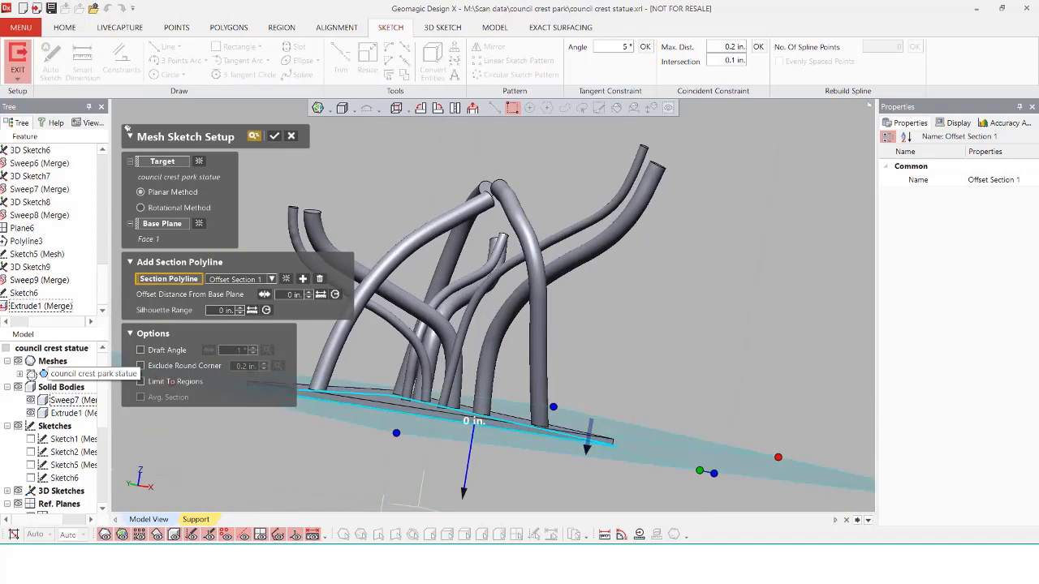
{"action": "right_click_drag", "start_coordinate": [396, 302], "coordinate": [500, 329]}
{"action": "left_click_drag", "start_coordinate": [500, 329], "coordinate": [494, 389]}
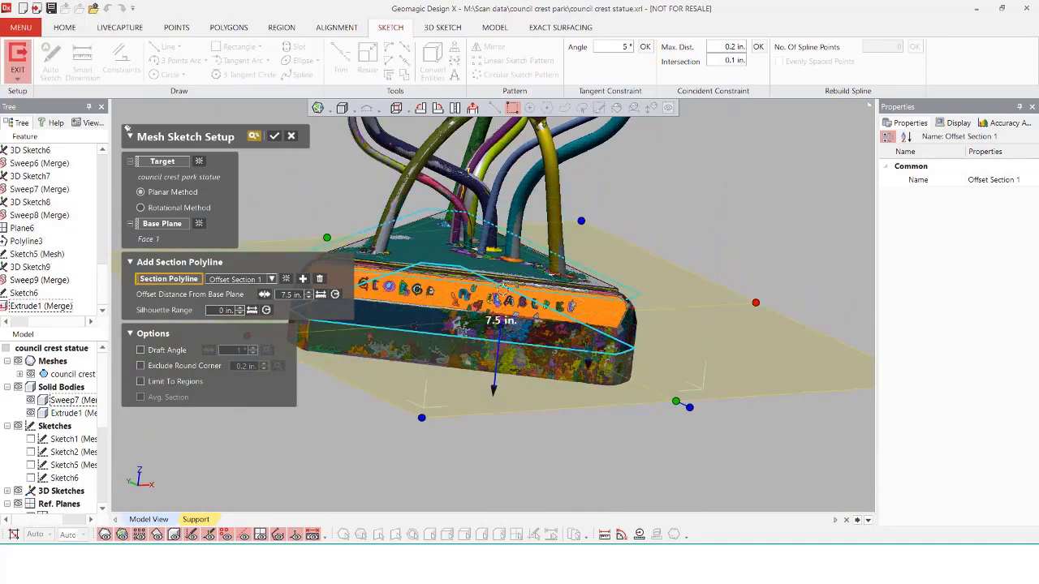
{"action": "right_click_drag", "start_coordinate": [488, 329], "coordinate": [499, 225]}
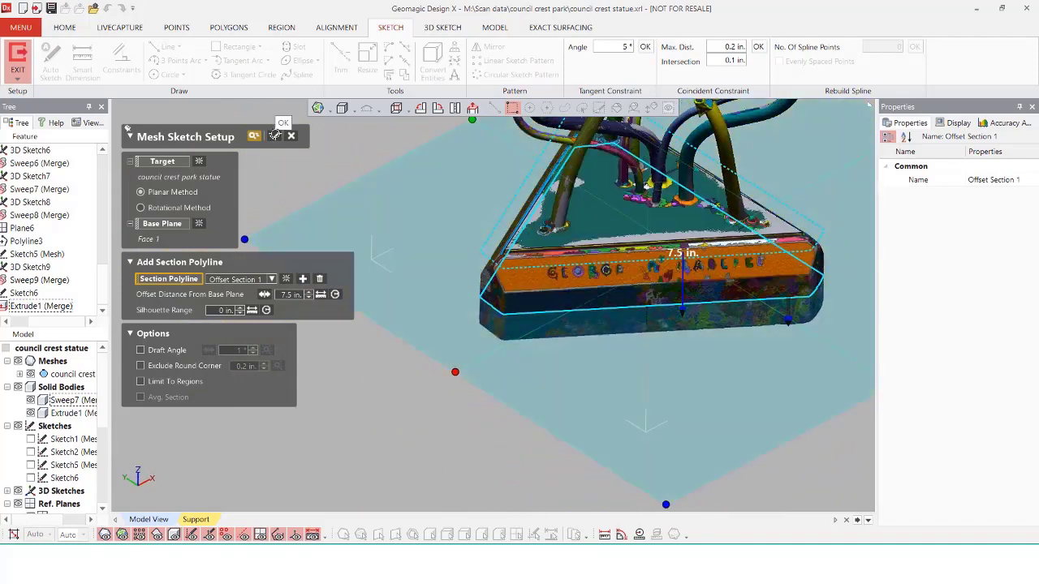
{"action": "left_click", "coordinate": [275, 135]}
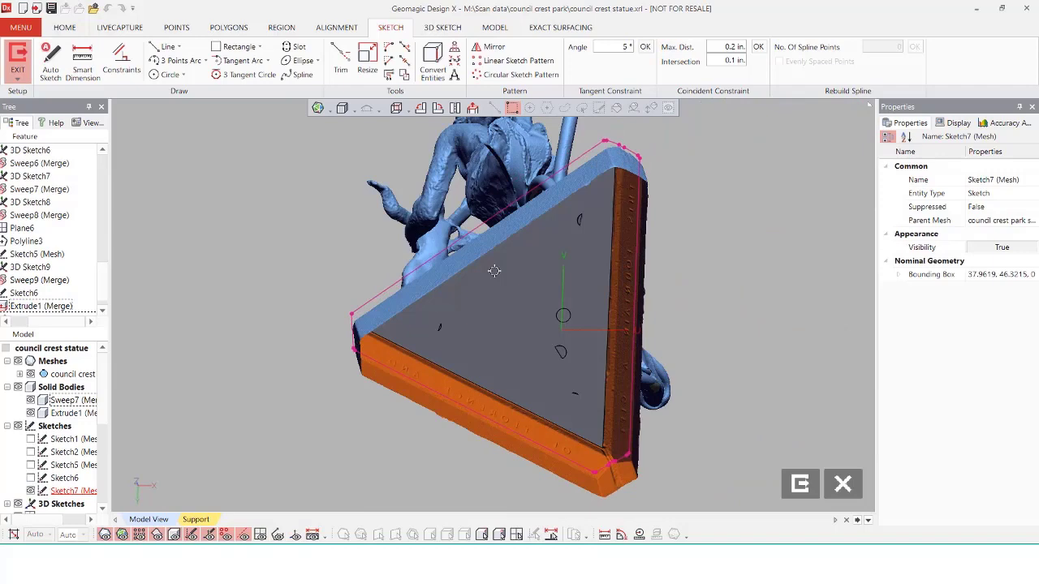
Hide the solid bodies and scan mesh, and fit lines to the three long sides of the base section with Auto Sketch
{"action": "right_click_drag", "start_coordinate": [578, 406], "coordinate": [577, 470]}
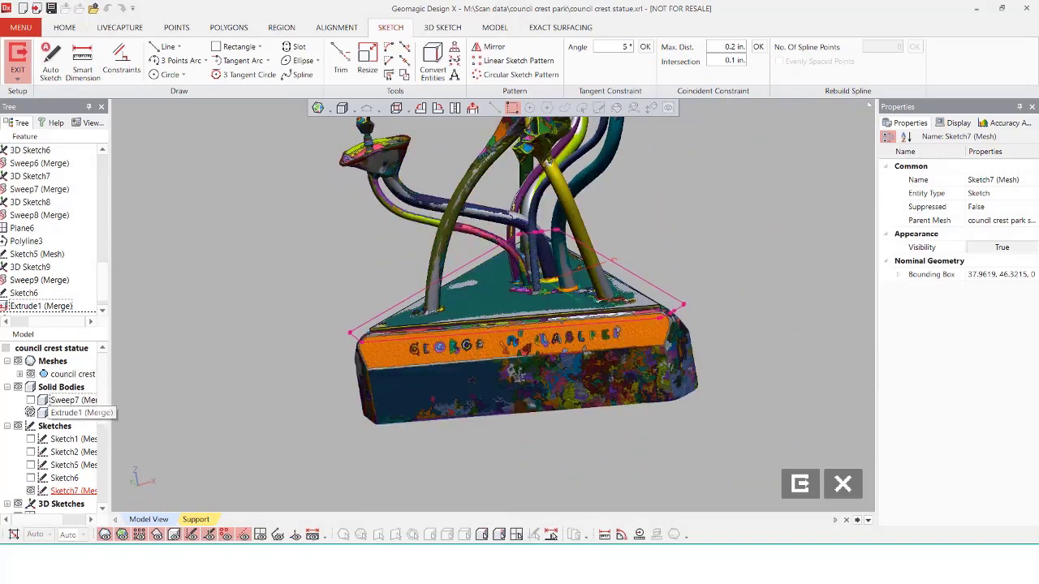
{"action": "left_click", "coordinate": [30, 374]}
{"action": "right_click_drag", "start_coordinate": [332, 232], "coordinate": [187, 93]}
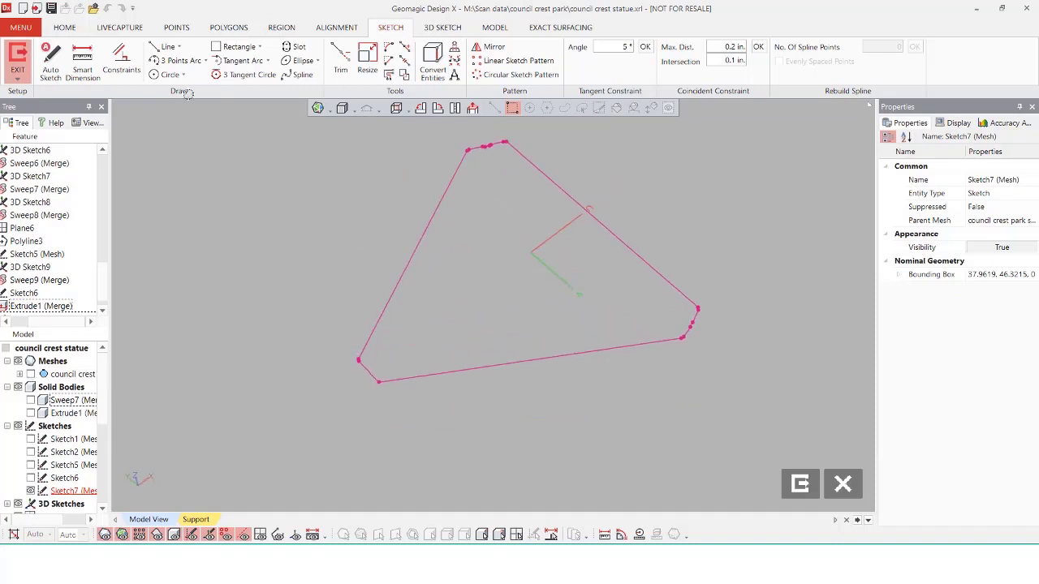
{"action": "left_click", "coordinate": [50, 62]}
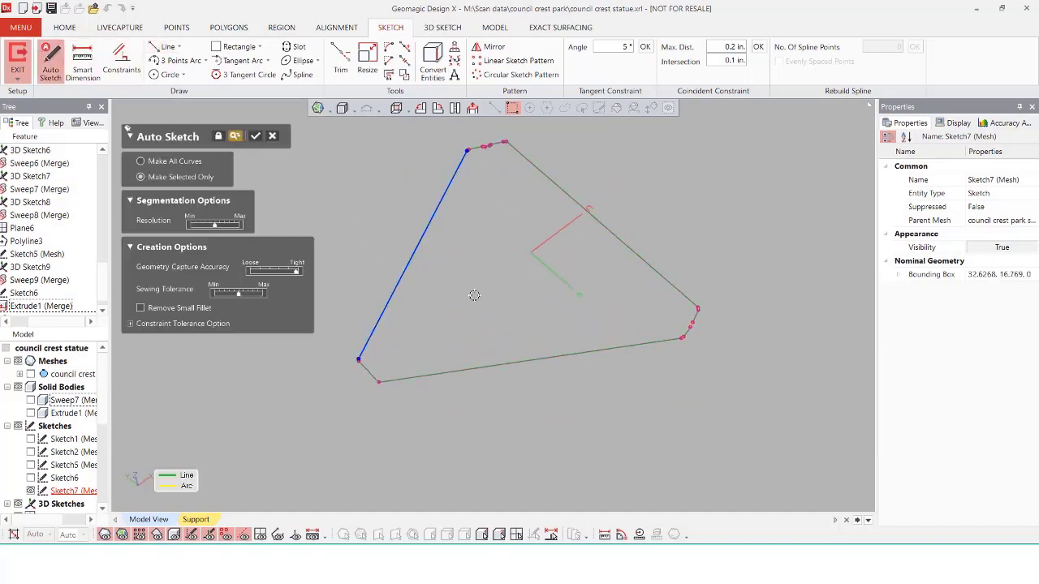
{"action": "left_click", "coordinate": [255, 136]}
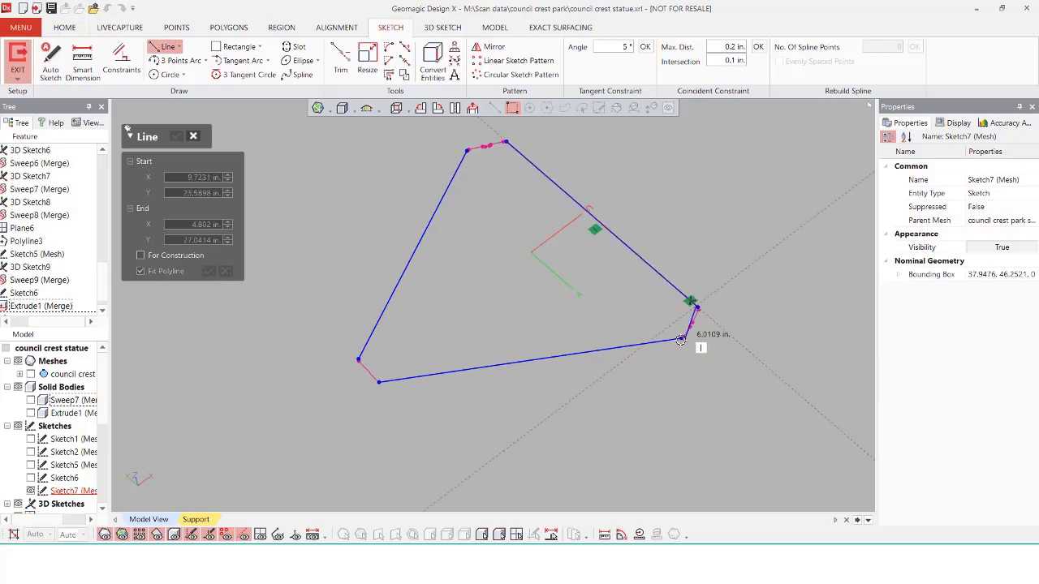
Close the base outline with lines across its cut corners, deleting a constraint at one corner and joining the short line to the long side's endpoint
{"action": "scroll", "coordinate": [689, 296], "scroll_direction": "up", "scroll_amount": 5}
{"action": "key", "text": "Escape"}
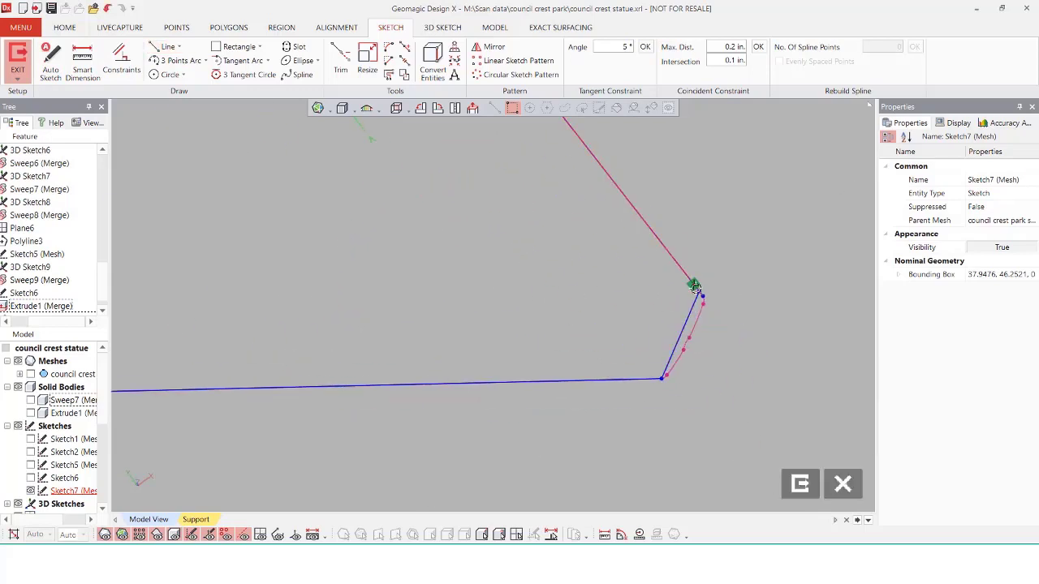
{"action": "left_click", "coordinate": [695, 284]}
{"action": "key", "text": "Delete"}
{"action": "left_click_drag", "start_coordinate": [699, 291], "coordinate": [703, 296]}
{"action": "left_click", "coordinate": [482, 254]}
{"action": "scroll", "coordinate": [482, 254], "scroll_direction": "down", "scroll_amount": 5}
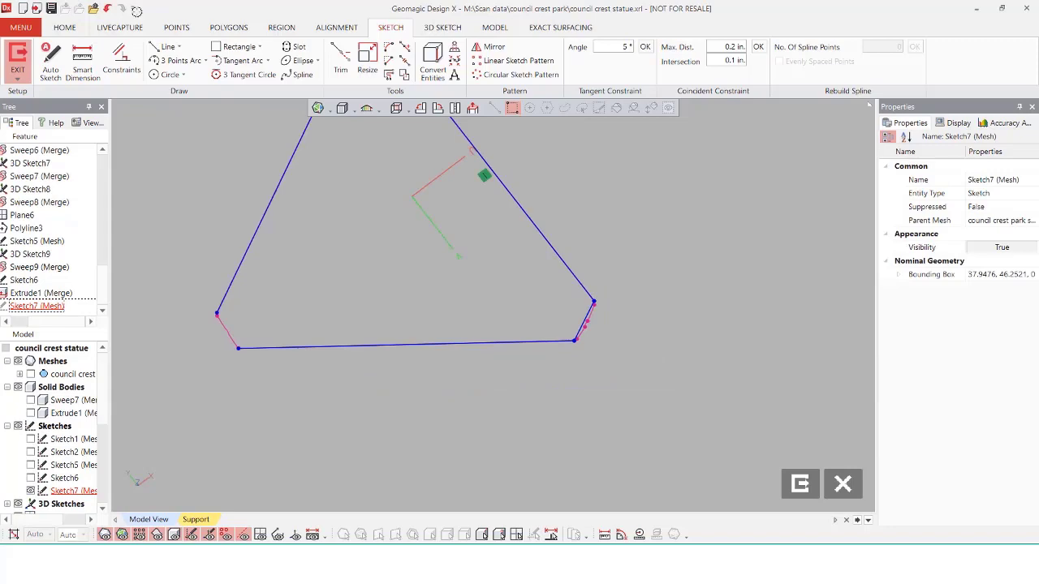
{"action": "left_click", "coordinate": [167, 47]}
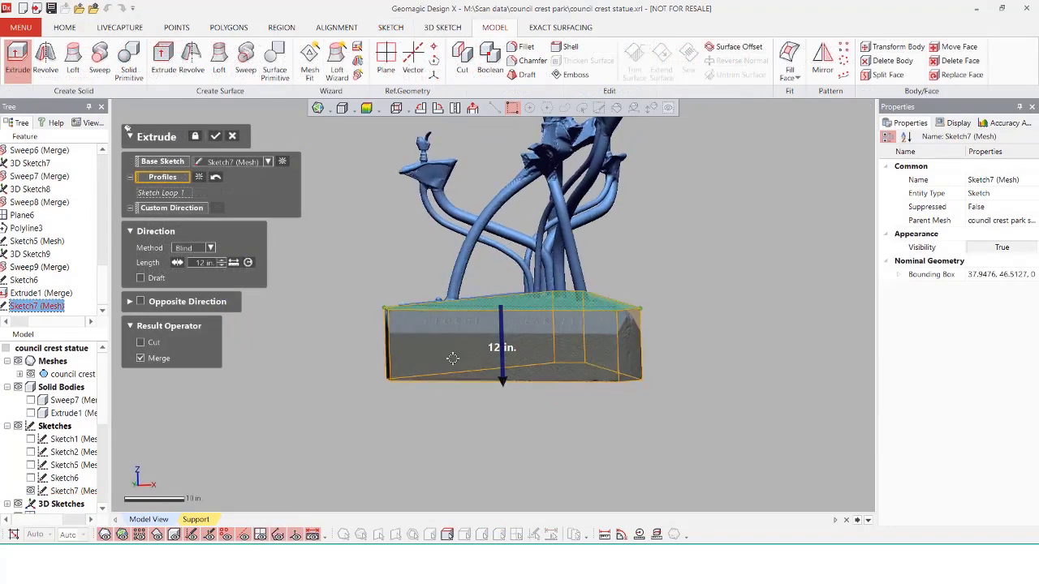
Extrude the closed base outline 12 in. downward and merge it with the triangular plate
{"action": "right_click_drag", "start_coordinate": [456, 354], "coordinate": [447, 419]}
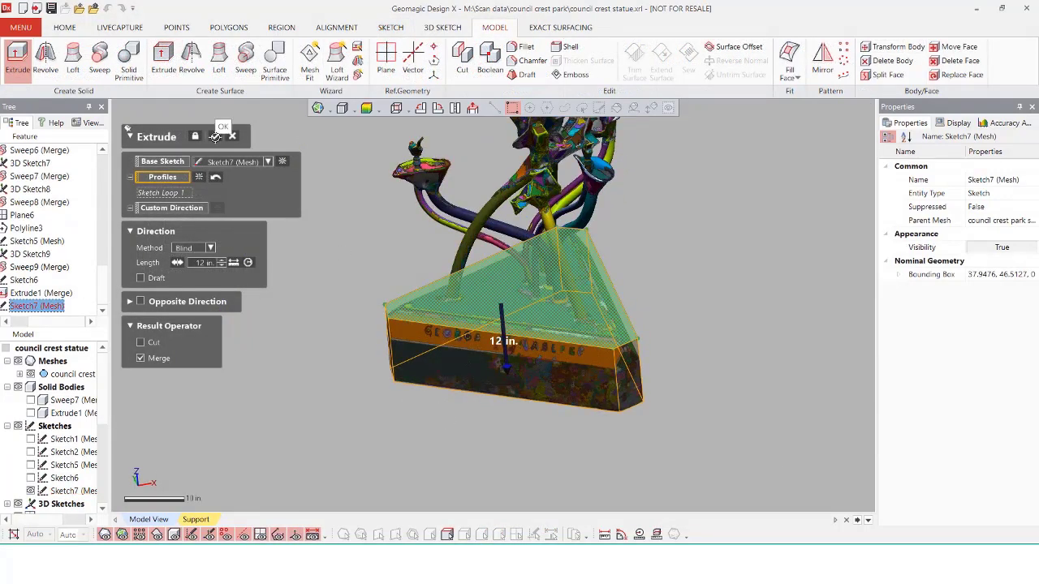
{"action": "left_click", "coordinate": [215, 137]}
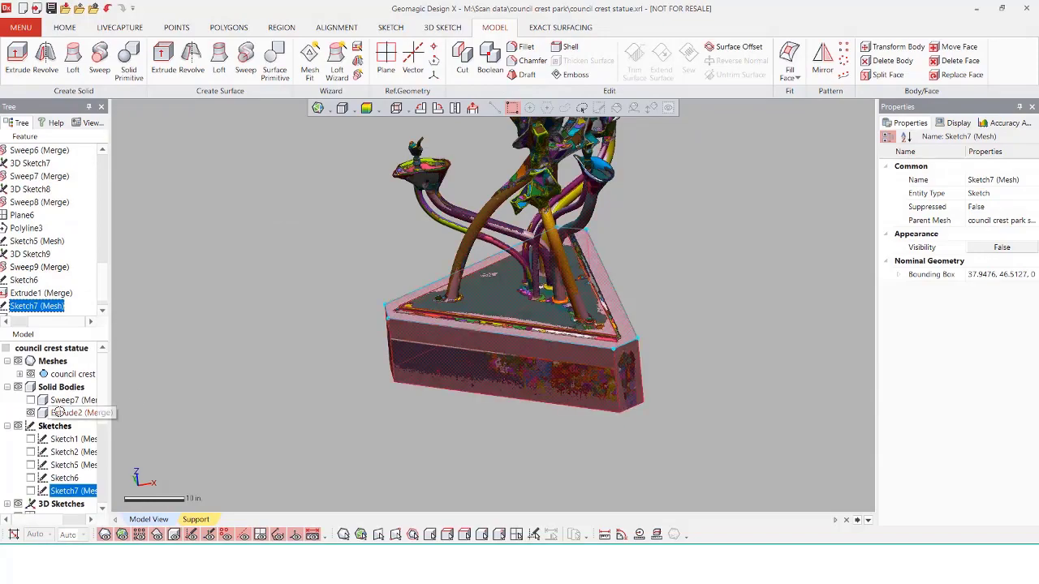
{"action": "left_click", "coordinate": [60, 412]}
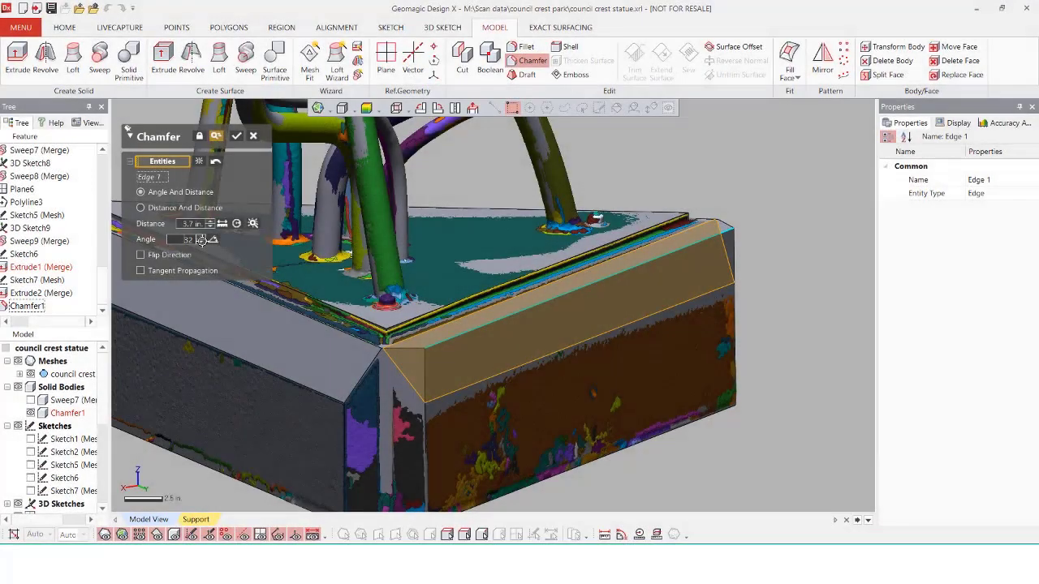
Chamfer the upper long edge of the base with a 3.7 in. distance and a 30° angle
{"action": "right_click_drag", "start_coordinate": [429, 272], "coordinate": [527, 329]}
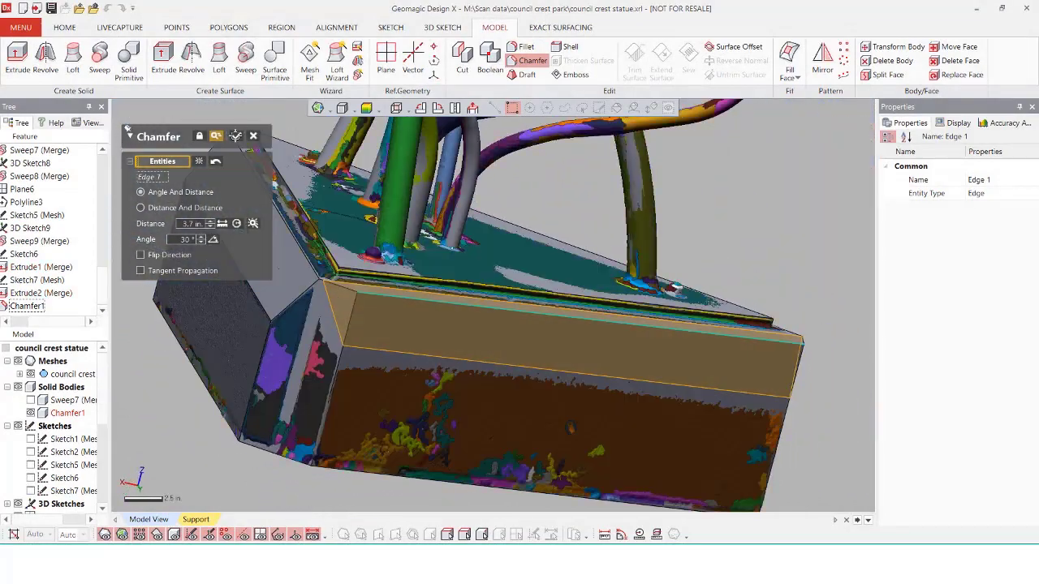
{"action": "left_click", "coordinate": [236, 136]}
{"action": "right_click_drag", "start_coordinate": [310, 315], "coordinate": [624, 356]}
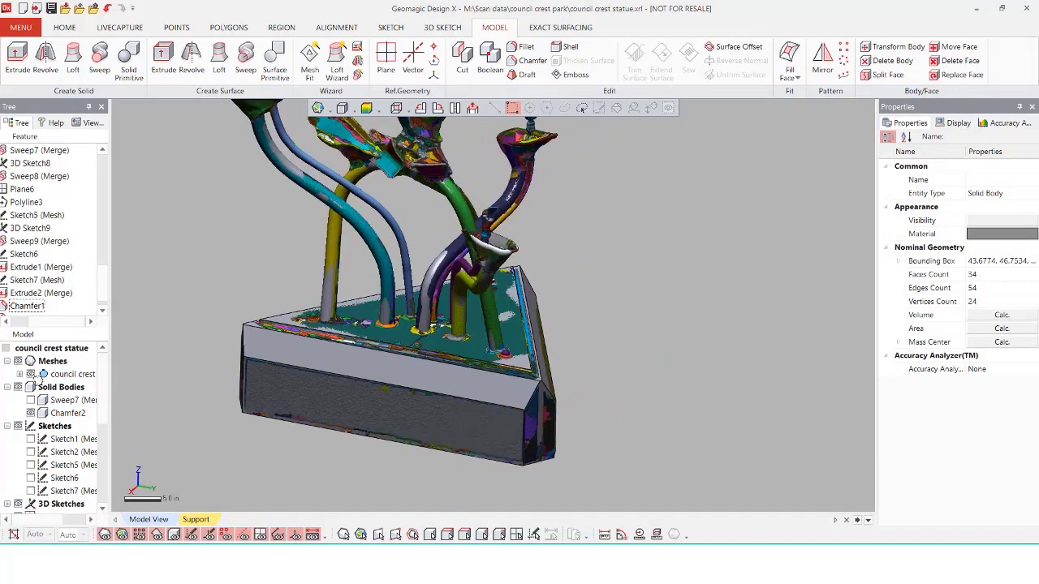
Compare the chamfered base and tube solids with the scan mesh by hiding and showing the mesh and its region colours
{"action": "left_click", "coordinate": [31, 374]}
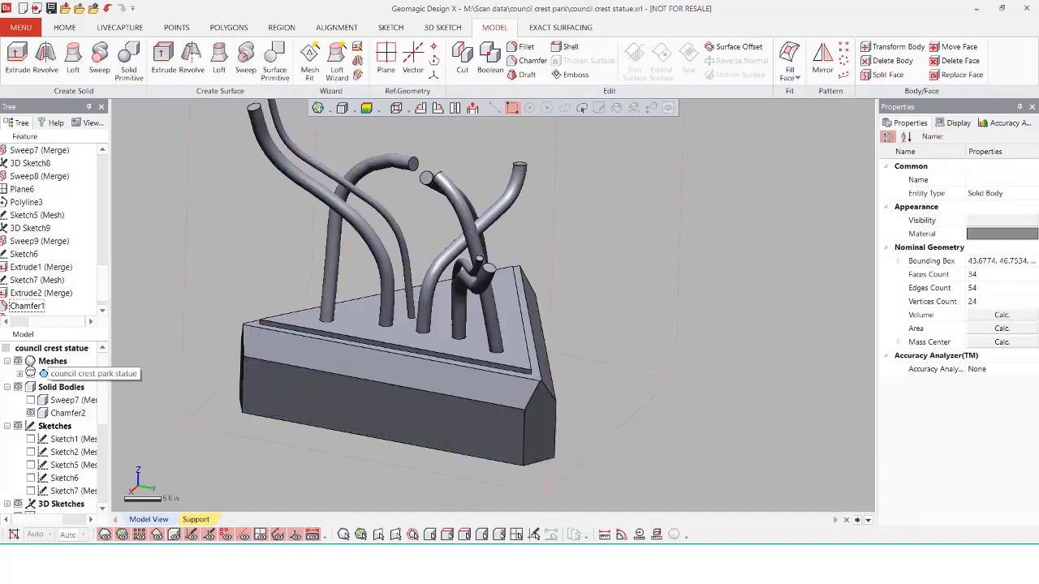
{"action": "left_click", "coordinate": [31, 374]}
{"action": "scroll", "coordinate": [405, 389], "scroll_direction": "down", "scroll_amount": 3}
{"action": "key", "text": "ctrl+2"}
{"action": "scroll", "coordinate": [501, 311], "scroll_direction": "up", "scroll_amount": 3}
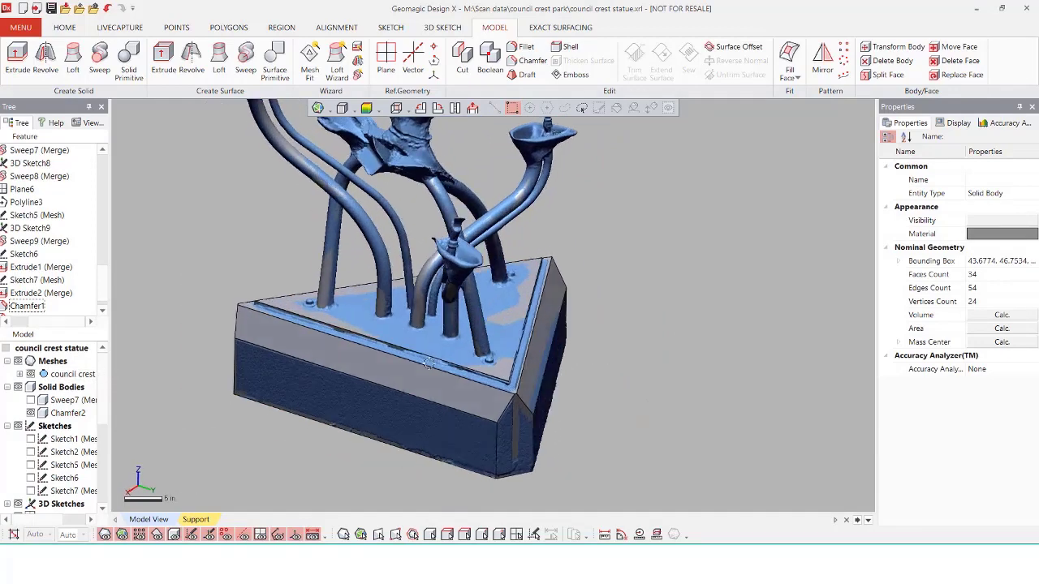
{"action": "right_click_drag", "start_coordinate": [501, 313], "coordinate": [714, 363]}
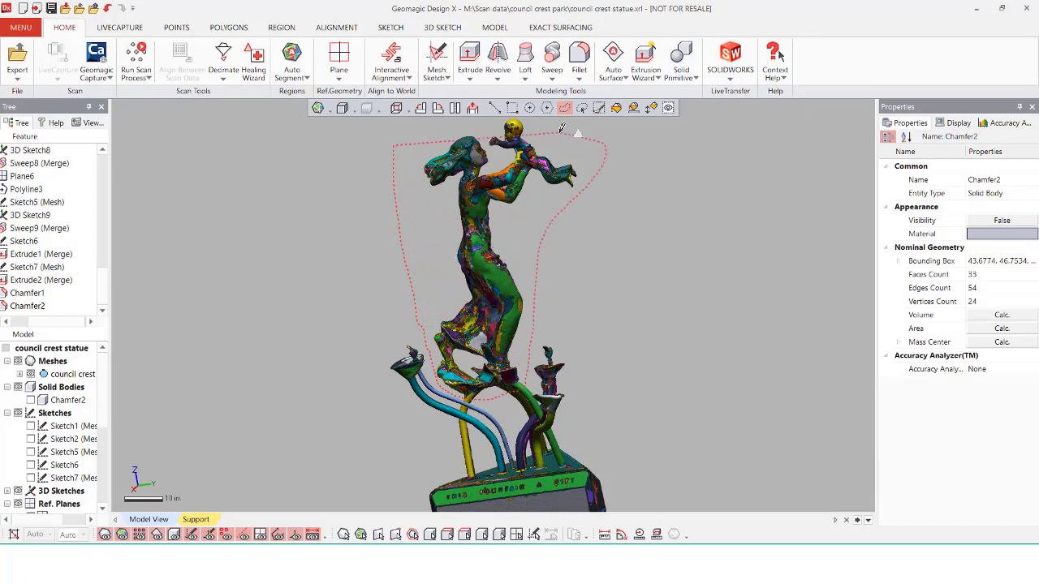
Outline the mother and child figure freehand on the scan, copy its poly-faces to a separate mesh and hide the original mesh
{"action": "left_click_drag", "start_coordinate": [387, 132], "coordinate": [376, 153]}
{"action": "right_click_drag", "start_coordinate": [638, 272], "coordinate": [181, 343]}
{"action": "right_click_drag", "start_coordinate": [645, 330], "coordinate": [191, 332]}
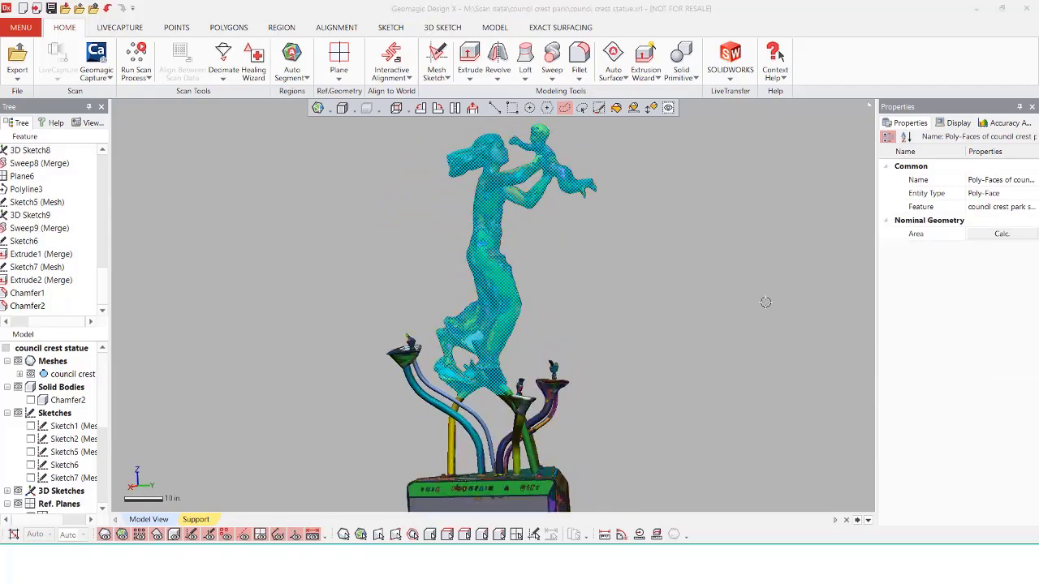
{"action": "left_click", "coordinate": [521, 330]}
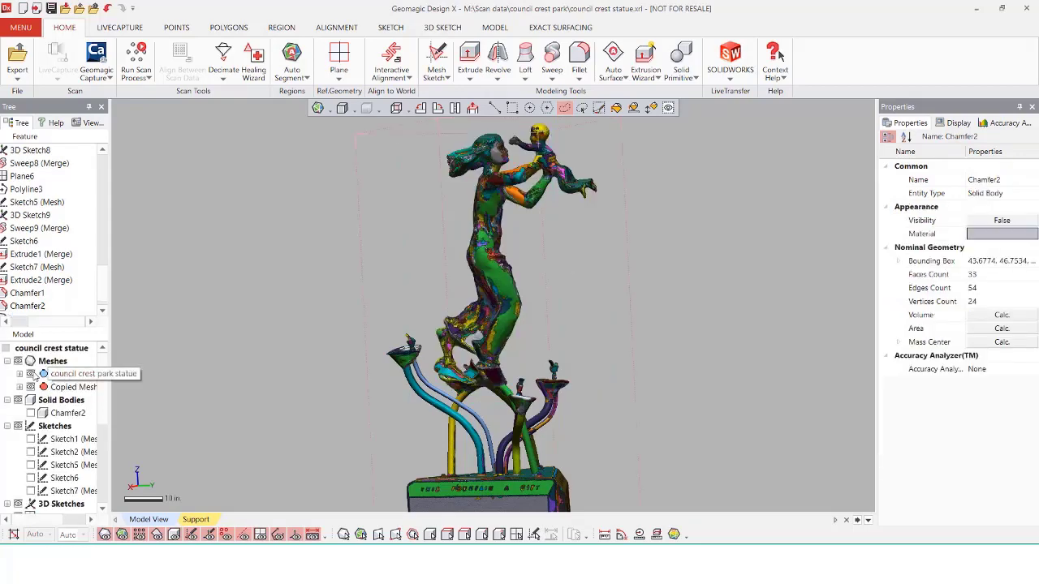
{"action": "left_click", "coordinate": [31, 374]}
Fill the three open holes on the underside of the copied figure mesh
{"action": "right_click_drag", "start_coordinate": [408, 327], "coordinate": [537, 278]}
{"action": "scroll", "coordinate": [557, 268], "scroll_direction": "up", "scroll_amount": 5}
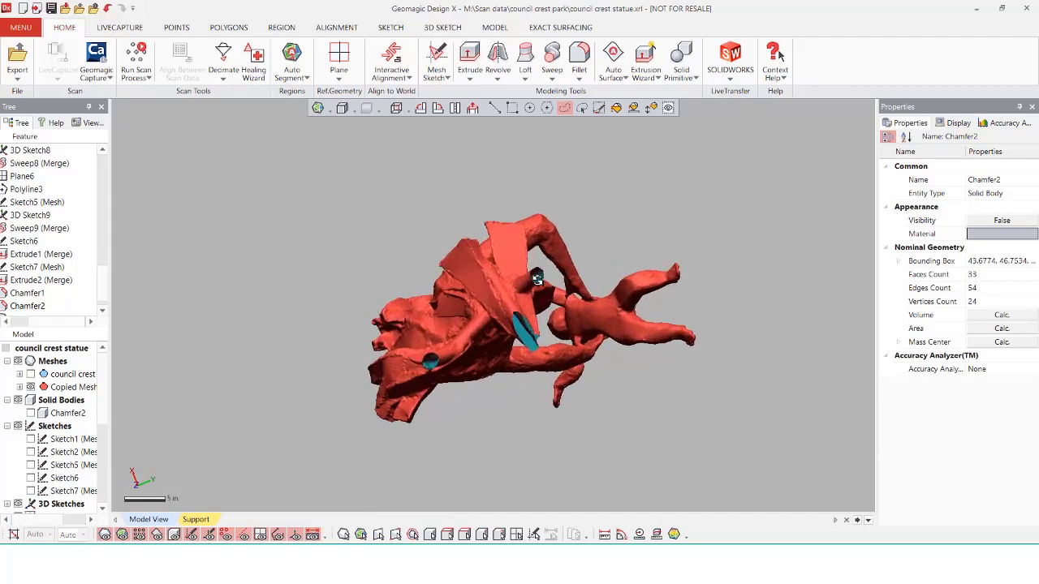
{"action": "left_click", "coordinate": [230, 28]}
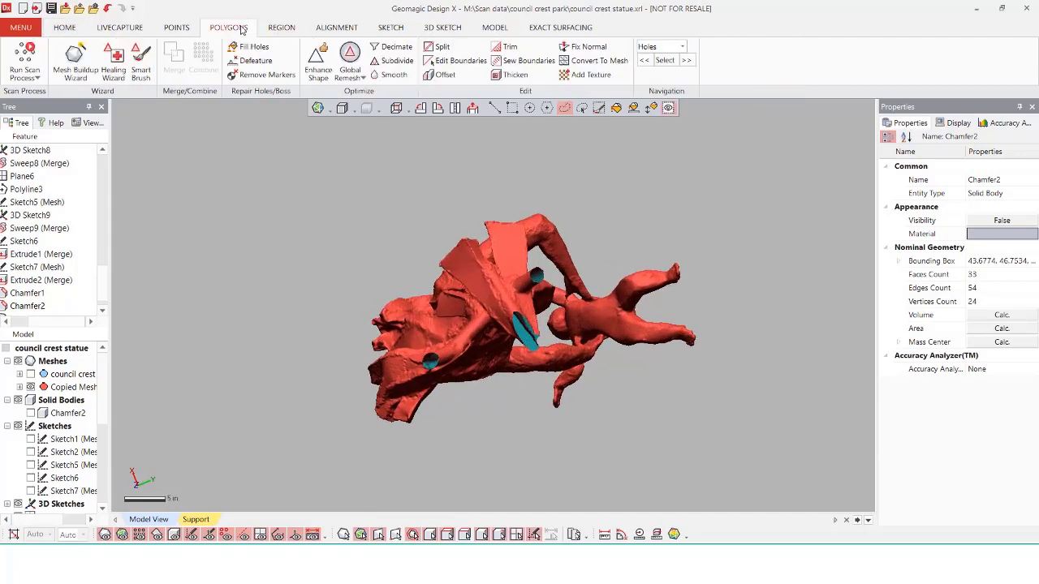
{"action": "left_click", "coordinate": [537, 274]}
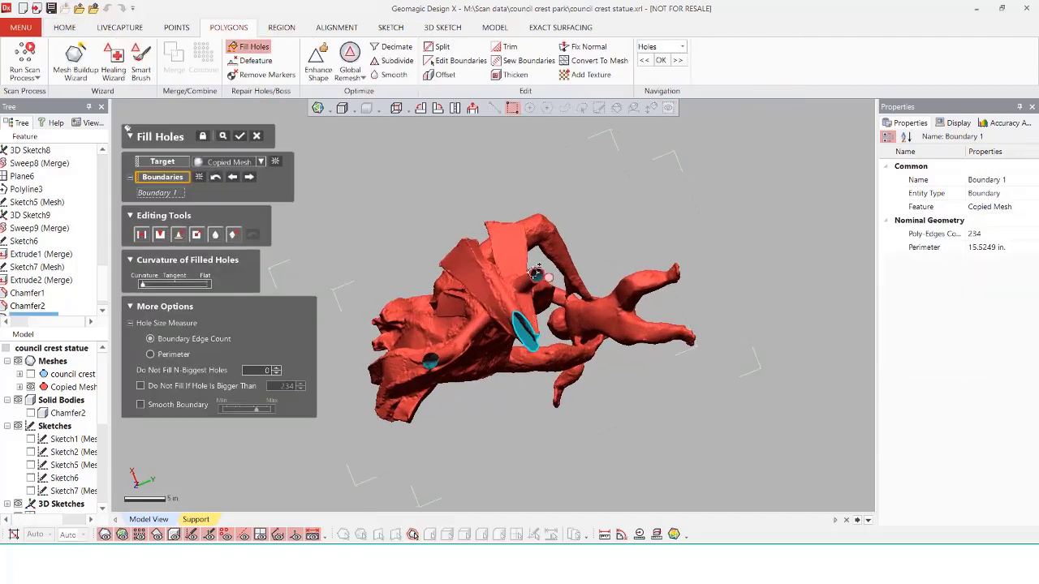
{"action": "left_click", "coordinate": [524, 326]}
{"action": "left_click", "coordinate": [434, 351]}
{"action": "left_click", "coordinate": [239, 136]}
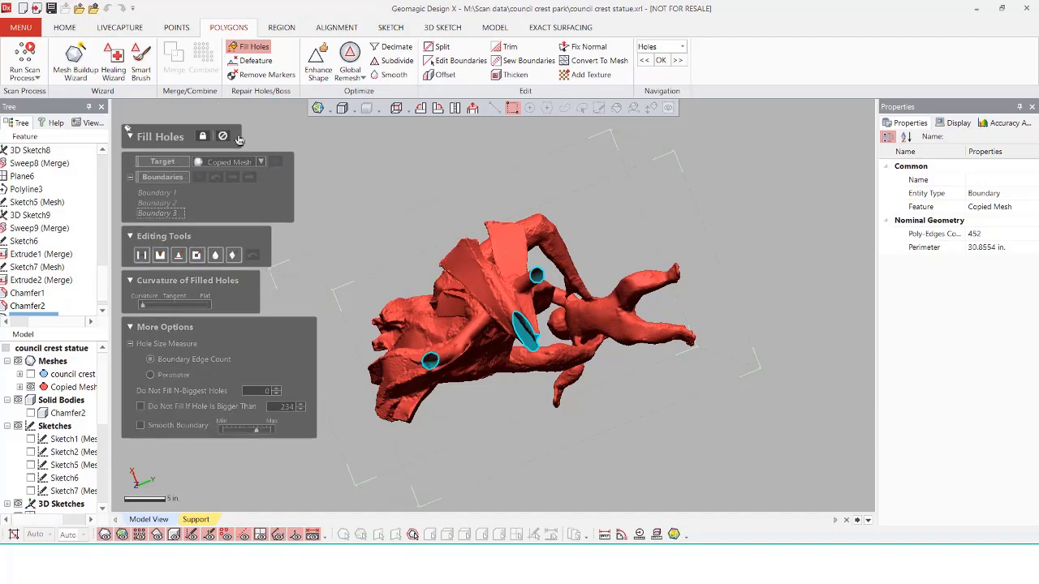
Repair the copied figure mesh with the Healing Wizard, keeping the non-manifold, folded, dangling, small and crossing poly-face checks enabled
{"action": "right_click_drag", "start_coordinate": [359, 155], "coordinate": [567, 249]}
{"action": "scroll", "coordinate": [559, 260], "scroll_direction": "down", "scroll_amount": 5}
{"action": "left_click", "coordinate": [655, 255]}
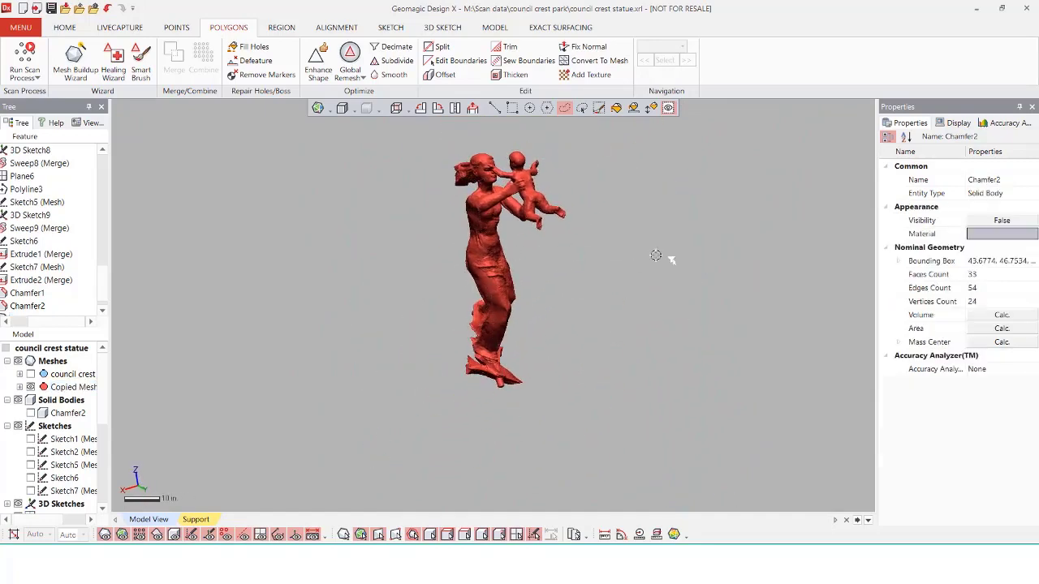
{"action": "left_click", "coordinate": [123, 57]}
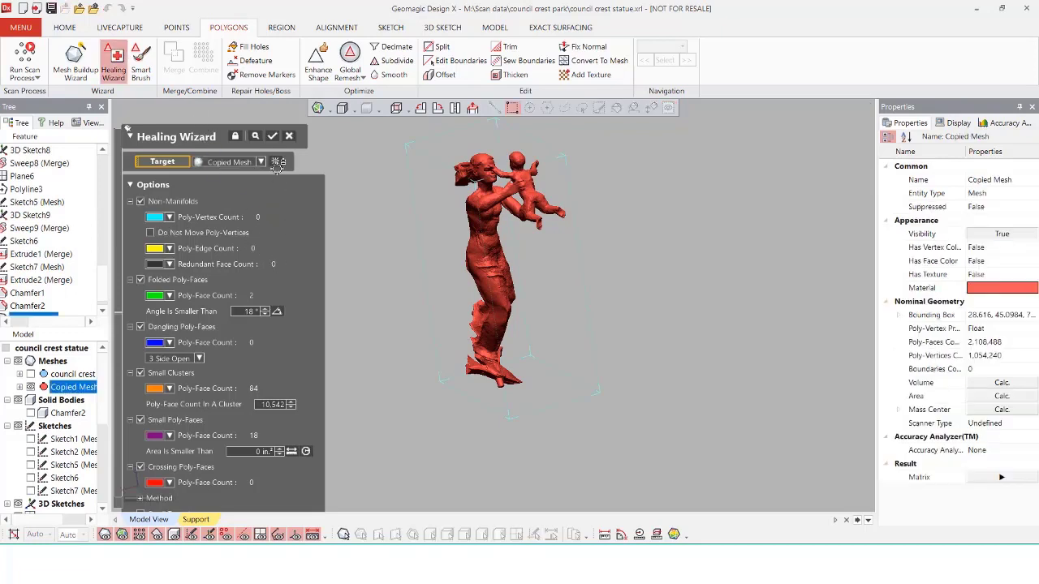
{"action": "left_click", "coordinate": [273, 137]}
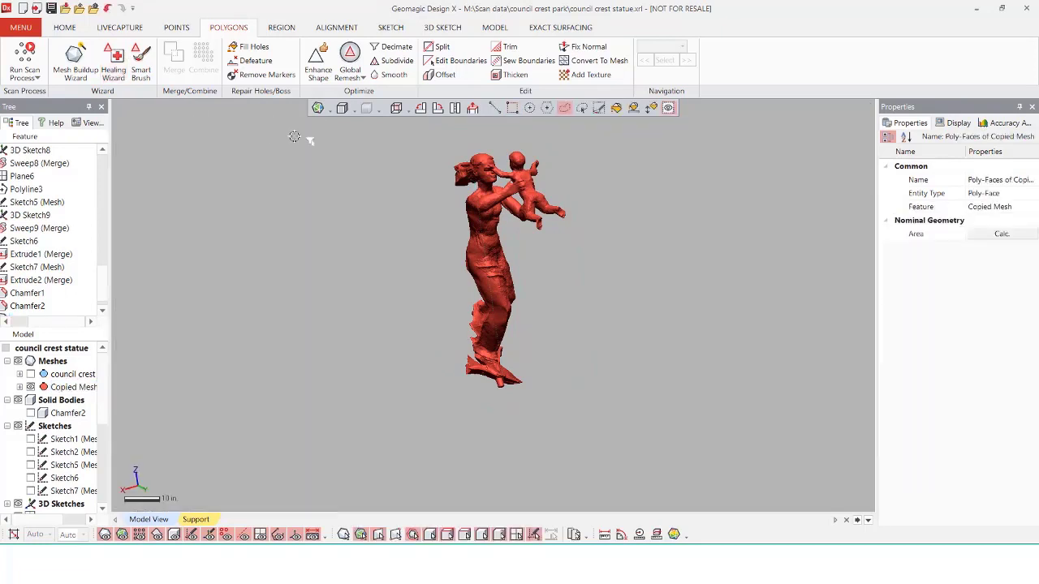
Auto Surface the copied figure mesh as Organic with auto-estimated patch count, adaptive fitting and 1.3622 tolerance, and hide the mesh
{"action": "left_click", "coordinate": [495, 28]}
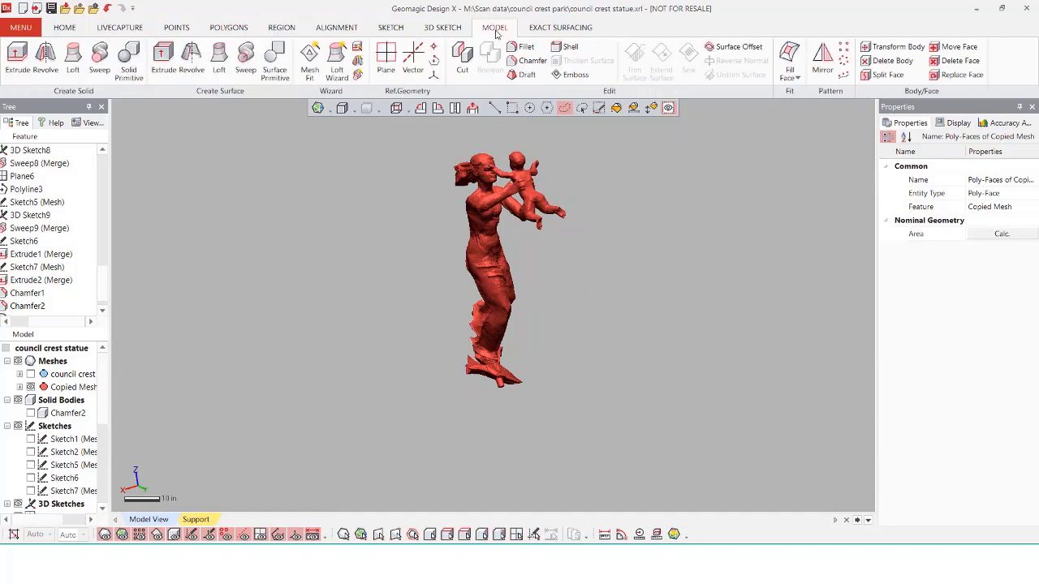
{"action": "left_click", "coordinate": [65, 27]}
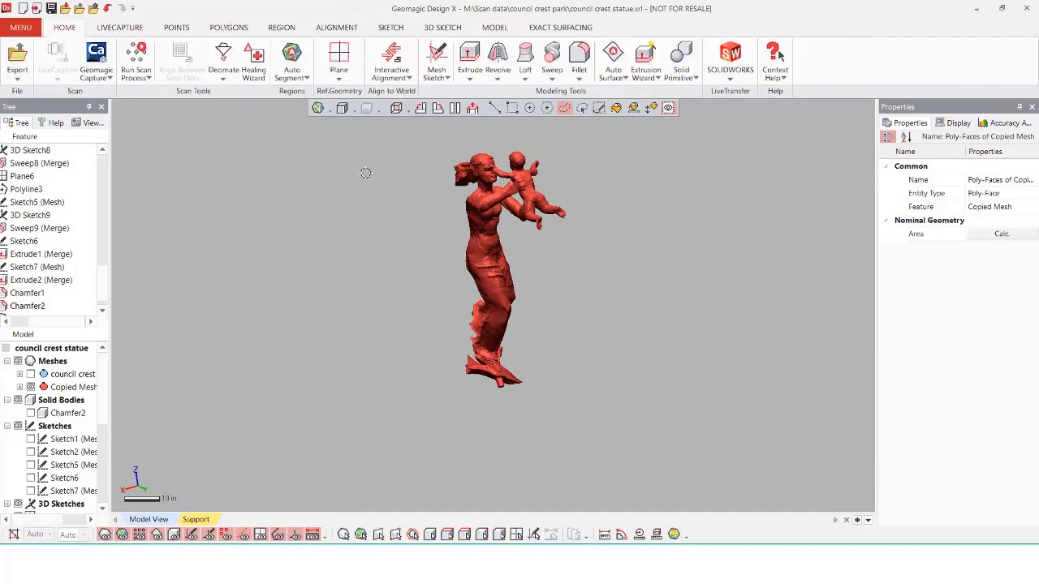
{"action": "left_click", "coordinate": [614, 59]}
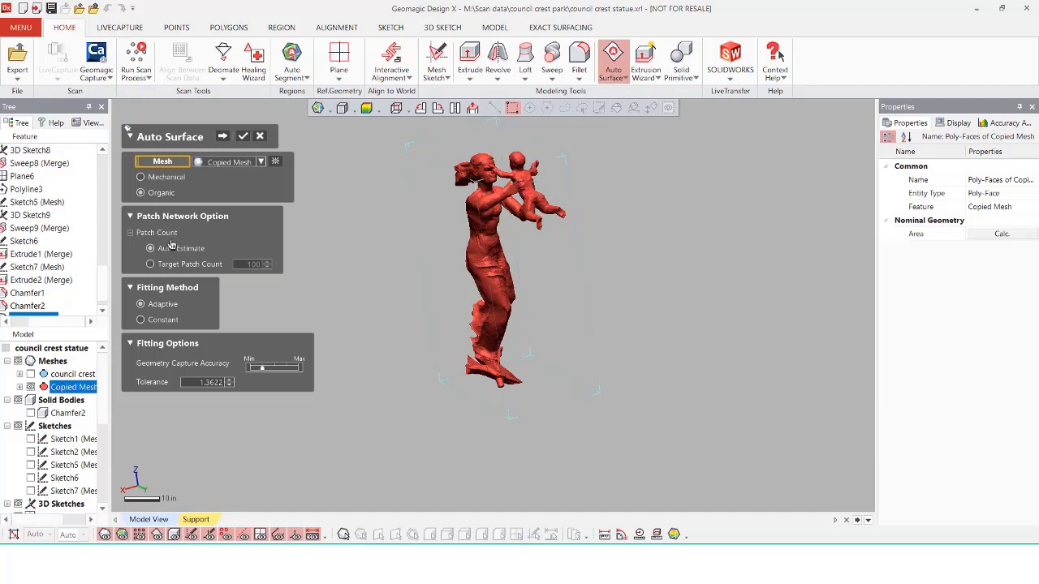
{"action": "left_click", "coordinate": [244, 137]}
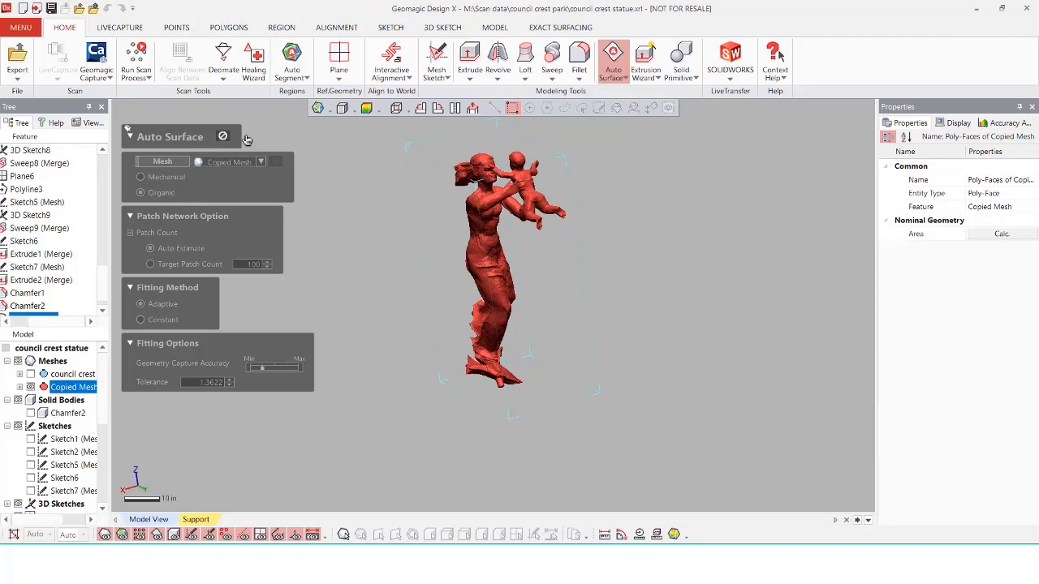
{"action": "left_click", "coordinate": [32, 388]}
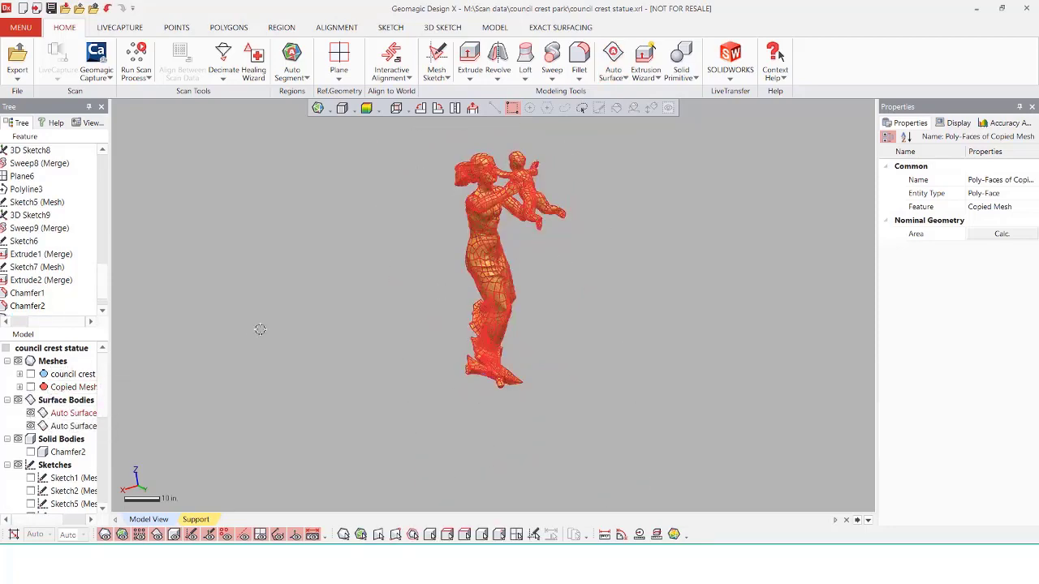
Close the remaining opening near the figure's feet with Fill Face, picking the eight edges around the gap
{"action": "scroll", "coordinate": [565, 163], "scroll_direction": "up", "scroll_amount": 5}
{"action": "mouse_move", "coordinate": [545, 196]}
{"action": "right_mouse_down"}
{"action": "mouse_move", "coordinate": [525, 297]}
{"action": "mouse_move", "coordinate": [550, 264]}
{"action": "mouse_move", "coordinate": [559, 345]}
{"action": "mouse_move", "coordinate": [553, 194]}
{"action": "right_mouse_up"}
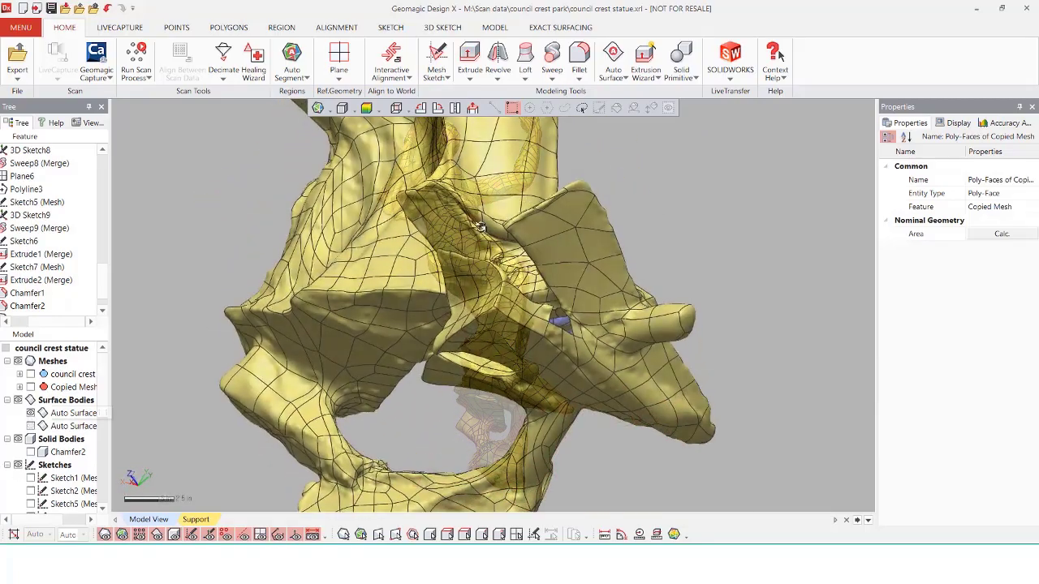
{"action": "right_click_drag", "start_coordinate": [539, 225], "coordinate": [549, 159]}
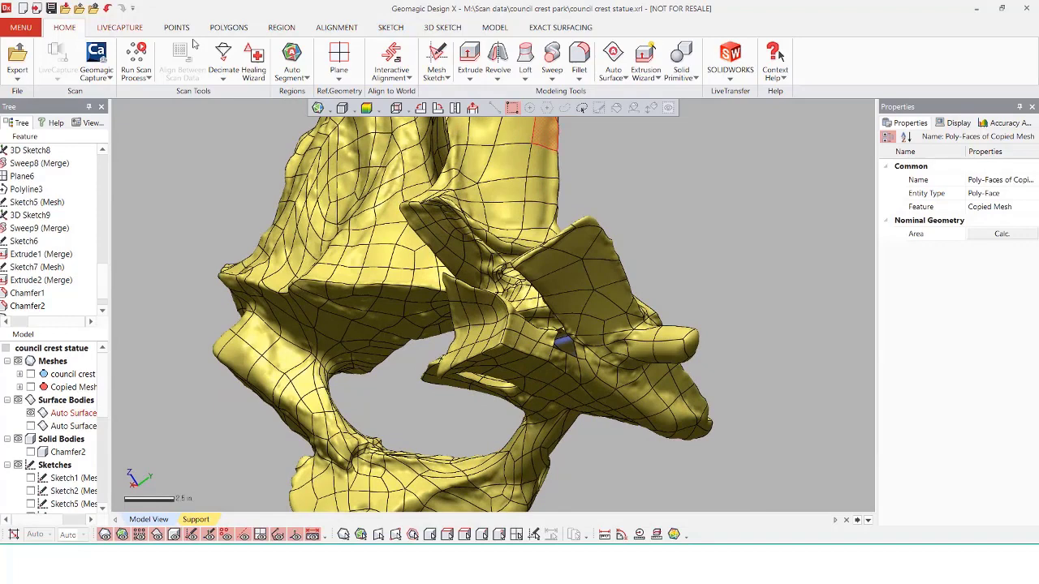
{"action": "left_click", "coordinate": [492, 27]}
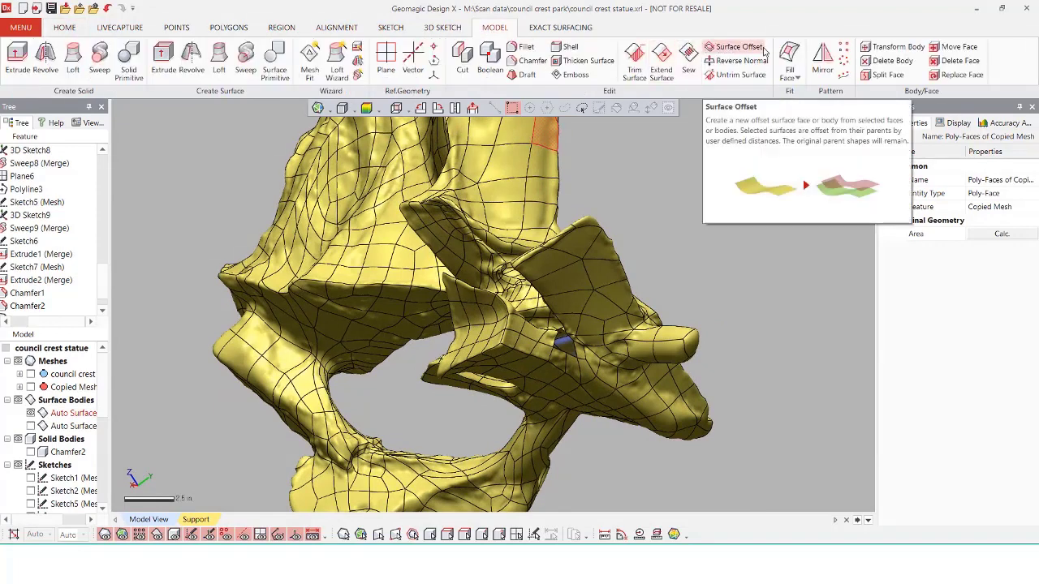
{"action": "left_click", "coordinate": [788, 59]}
{"action": "left_click", "coordinate": [565, 349]}
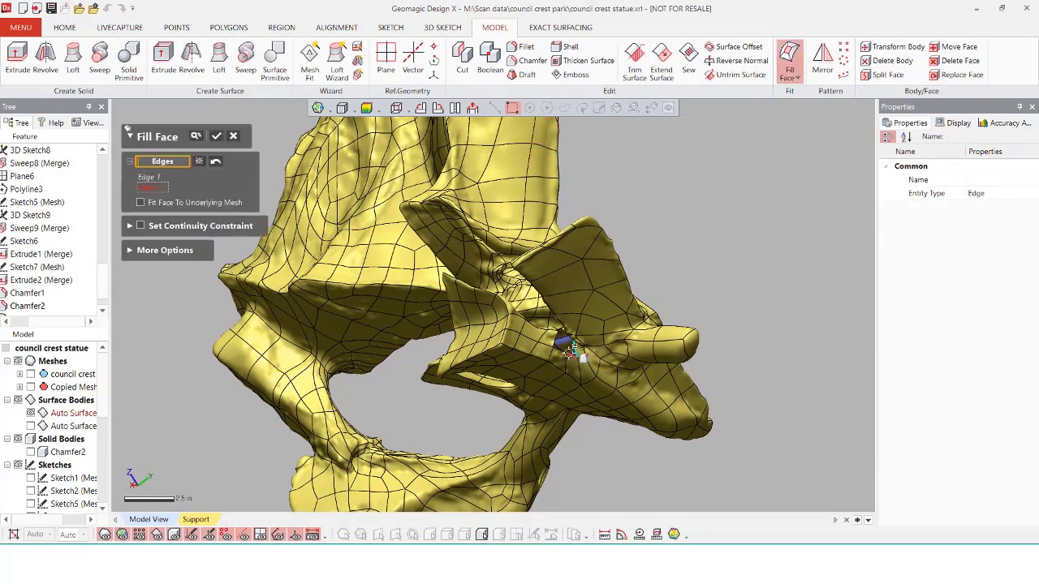
{"action": "left_click", "coordinate": [556, 343]}
{"action": "left_click", "coordinate": [557, 335]}
{"action": "scroll", "coordinate": [559, 338], "scroll_direction": "up", "scroll_amount": 5}
{"action": "right_click_drag", "start_coordinate": [563, 339], "coordinate": [625, 197]}
{"action": "left_click", "coordinate": [597, 240]}
{"action": "left_click", "coordinate": [593, 223]}
{"action": "left_click", "coordinate": [532, 301]}
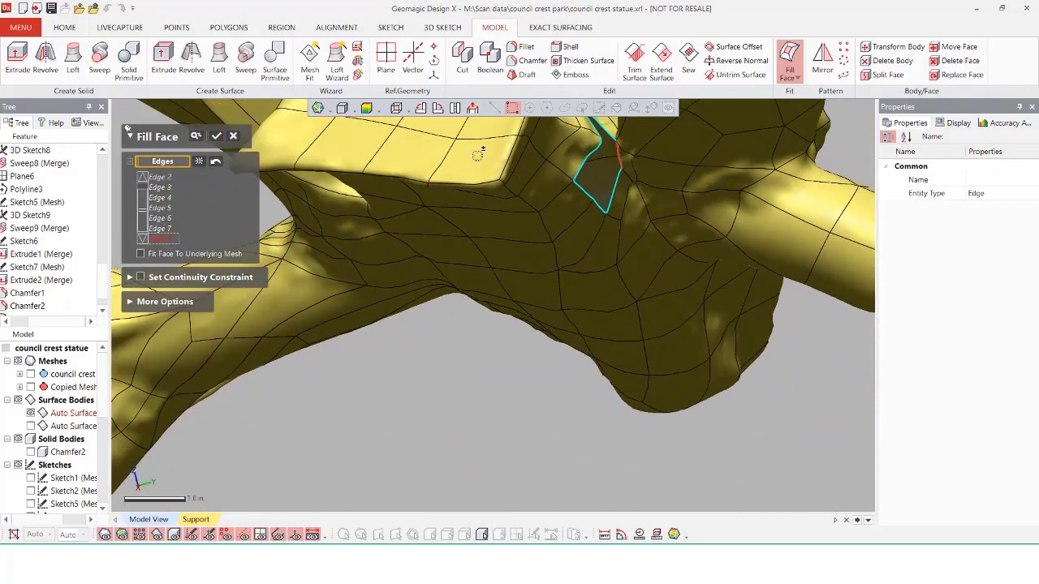
{"action": "right_click_drag", "start_coordinate": [477, 154], "coordinate": [500, 258]}
{"action": "left_click", "coordinate": [217, 138]}
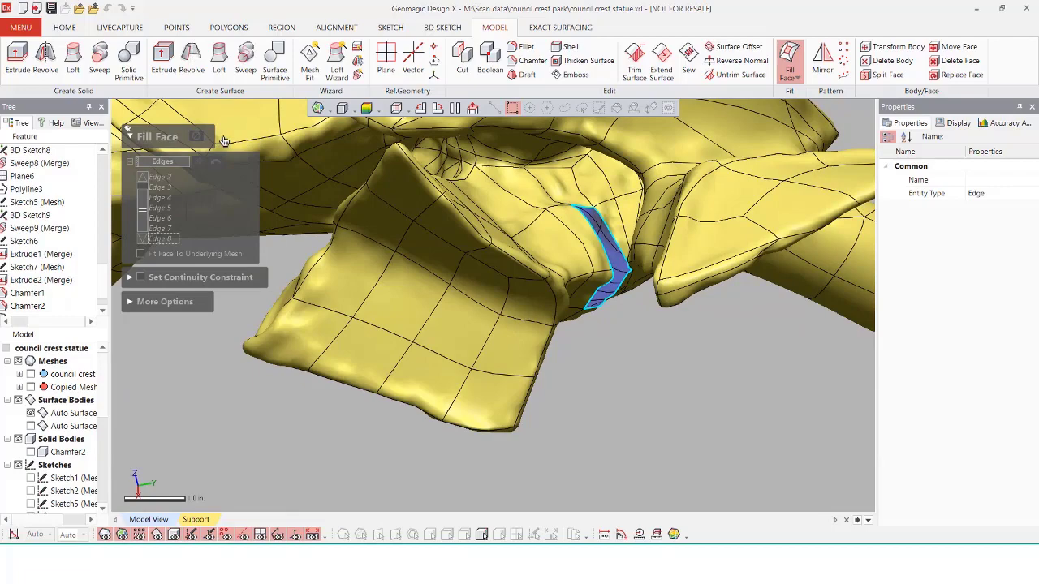
Show the base and tubes solid and merge it with the figure solid using a Boolean Merge
{"action": "right_click_drag", "start_coordinate": [227, 140], "coordinate": [365, 434]}
{"action": "scroll", "coordinate": [361, 214], "scroll_direction": "down", "scroll_amount": 5}
{"action": "scroll", "coordinate": [539, 426], "scroll_direction": "down", "scroll_amount": 3}
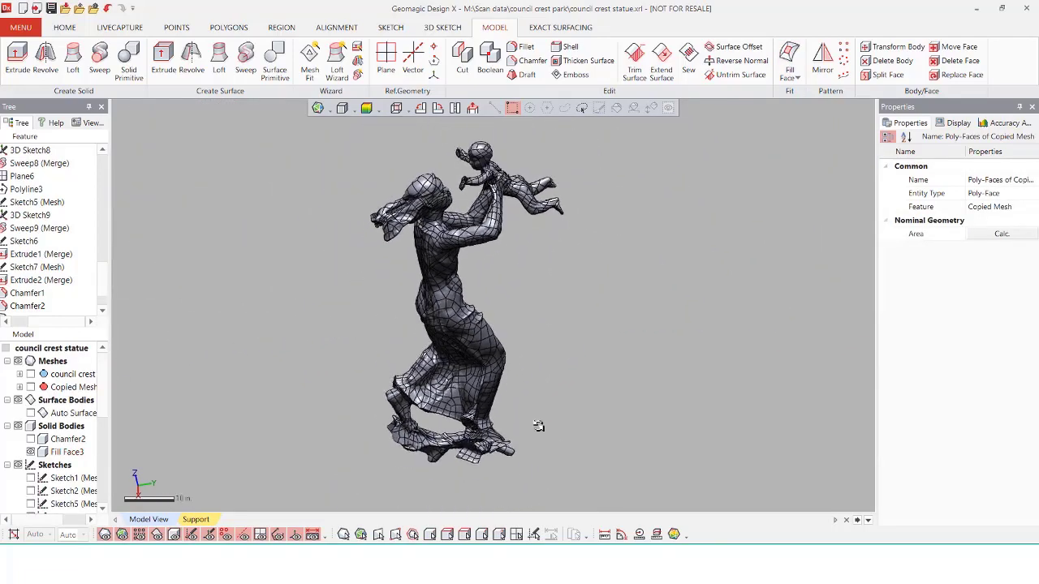
{"action": "right_click_drag", "start_coordinate": [538, 426], "coordinate": [30, 390]}
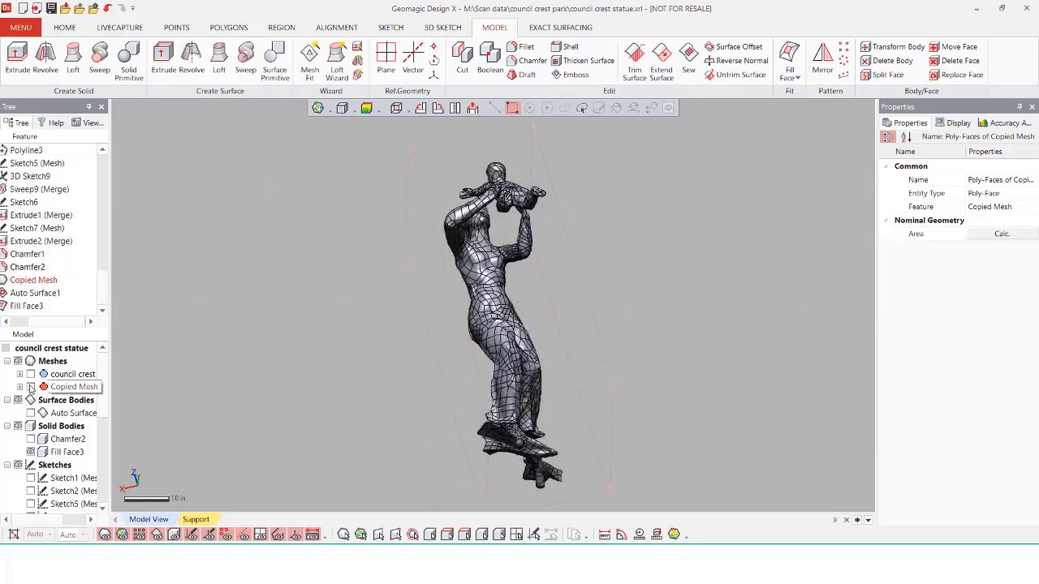
{"action": "left_click", "coordinate": [32, 437]}
{"action": "right_click_drag", "start_coordinate": [160, 355], "coordinate": [496, 257]}
{"action": "left_click", "coordinate": [490, 57]}
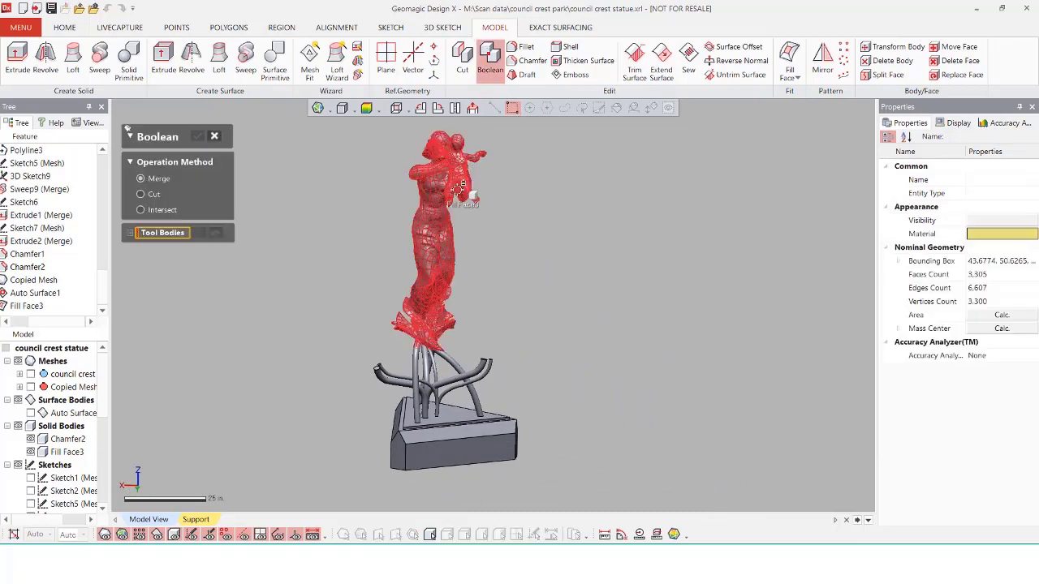
{"action": "left_click", "coordinate": [438, 243]}
{"action": "left_click", "coordinate": [454, 439]}
{"action": "left_click", "coordinate": [196, 135]}
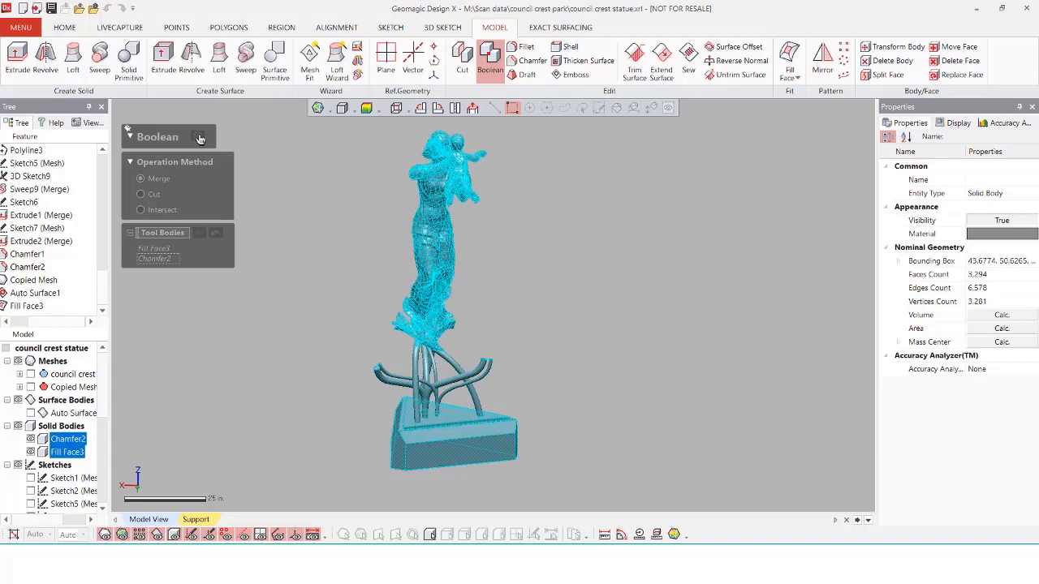
{"action": "left_click", "coordinate": [199, 138]}
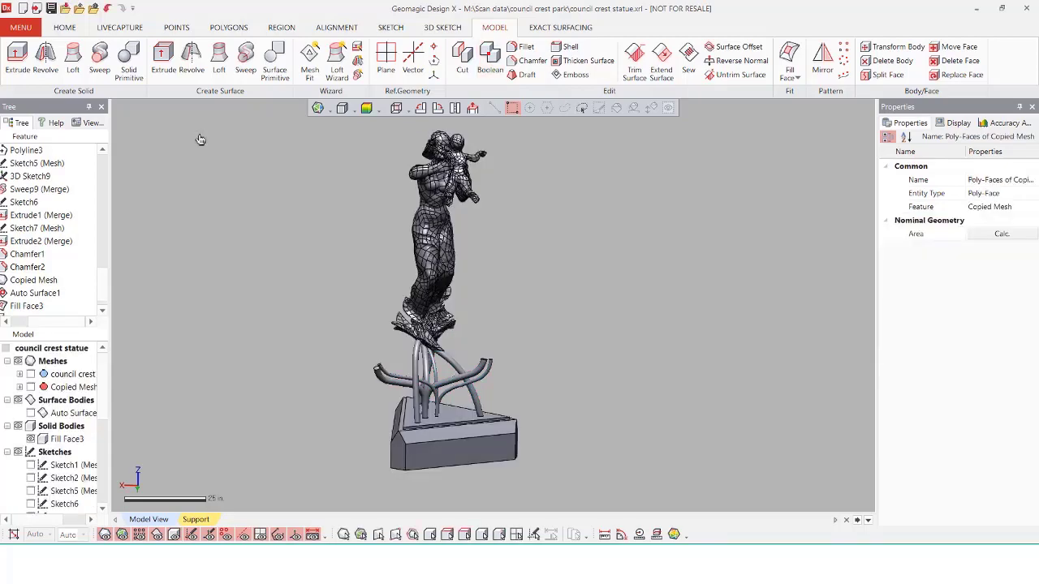
Show the scan mesh and Mesh Fit a surface to one outer side of a tube-end bowl with 0.0039 in. allowable deviation and 50 control points
{"action": "right_click_drag", "start_coordinate": [322, 314], "coordinate": [575, 336]}
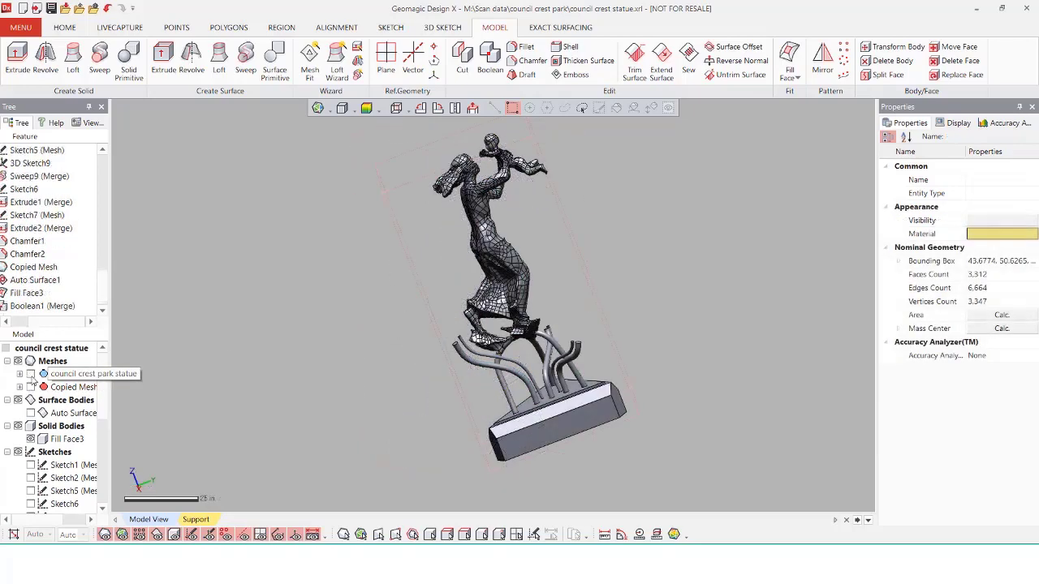
{"action": "scroll", "coordinate": [478, 316], "scroll_direction": "up", "scroll_amount": 7}
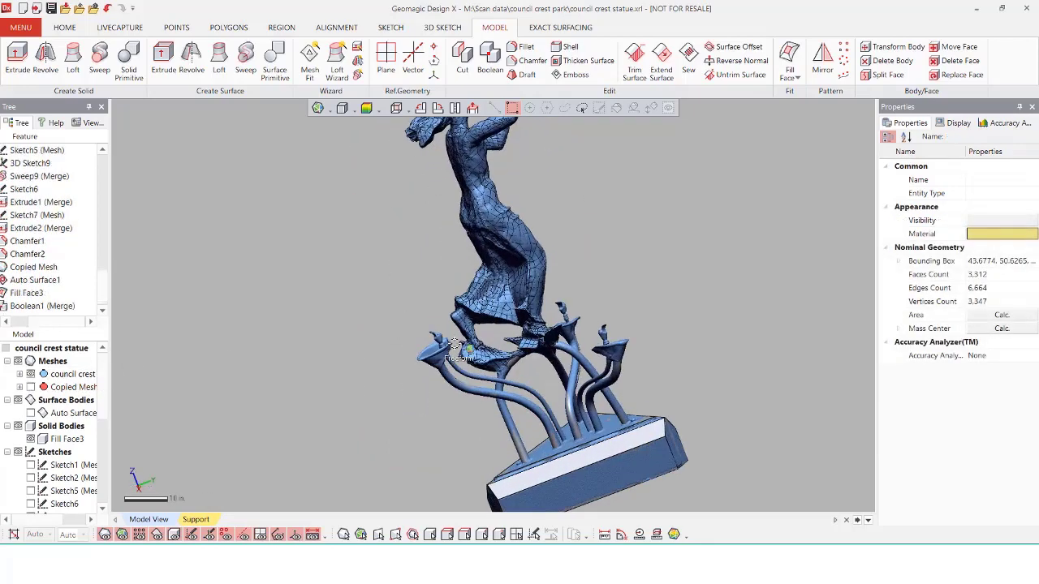
{"action": "mouse_move", "coordinate": [478, 315]}
{"action": "right_mouse_down", "text": "ctrl"}
{"action": "mouse_move", "coordinate": [533, 262]}
{"action": "mouse_move", "coordinate": [779, 301]}
{"action": "mouse_move", "coordinate": [441, 325]}
{"action": "mouse_move", "coordinate": [469, 311]}
{"action": "right_mouse_up", "text": "ctrl"}
{"action": "scroll", "coordinate": [544, 278], "scroll_direction": "up", "scroll_amount": 3}
{"action": "left_click", "coordinate": [416, 308]}
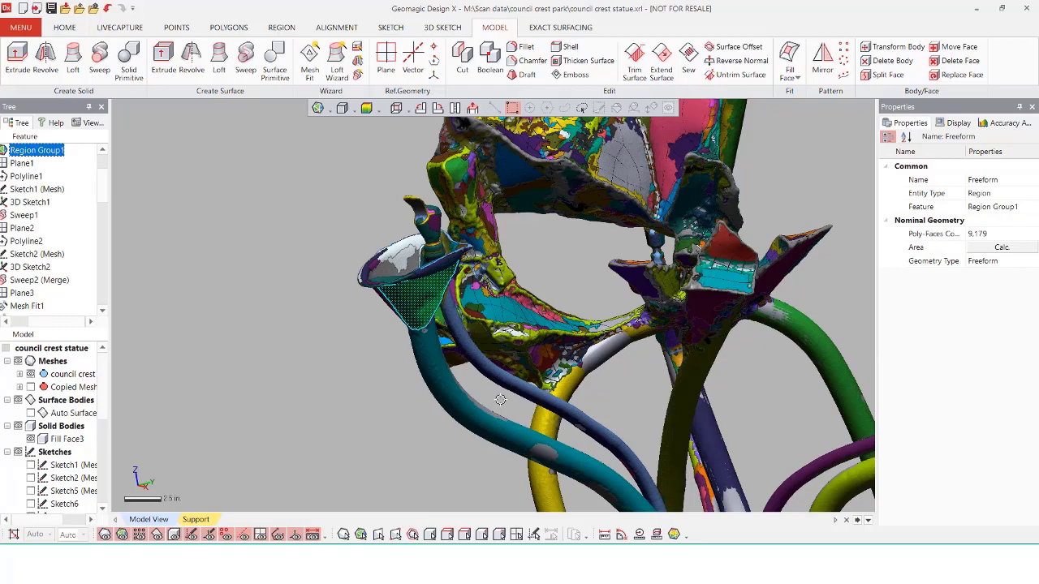
{"action": "left_click", "coordinate": [310, 62]}
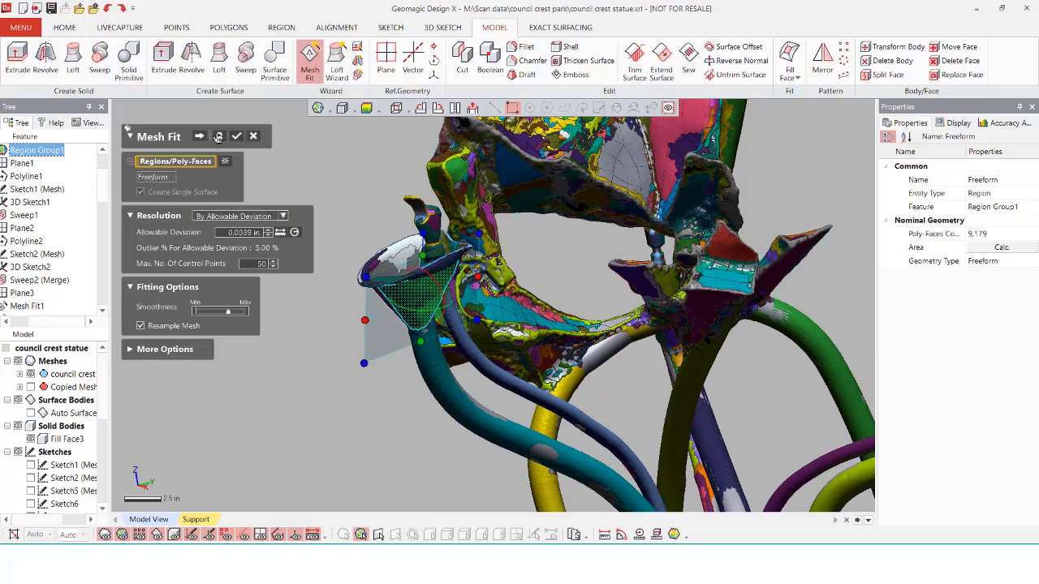
{"action": "left_click", "coordinate": [202, 138]}
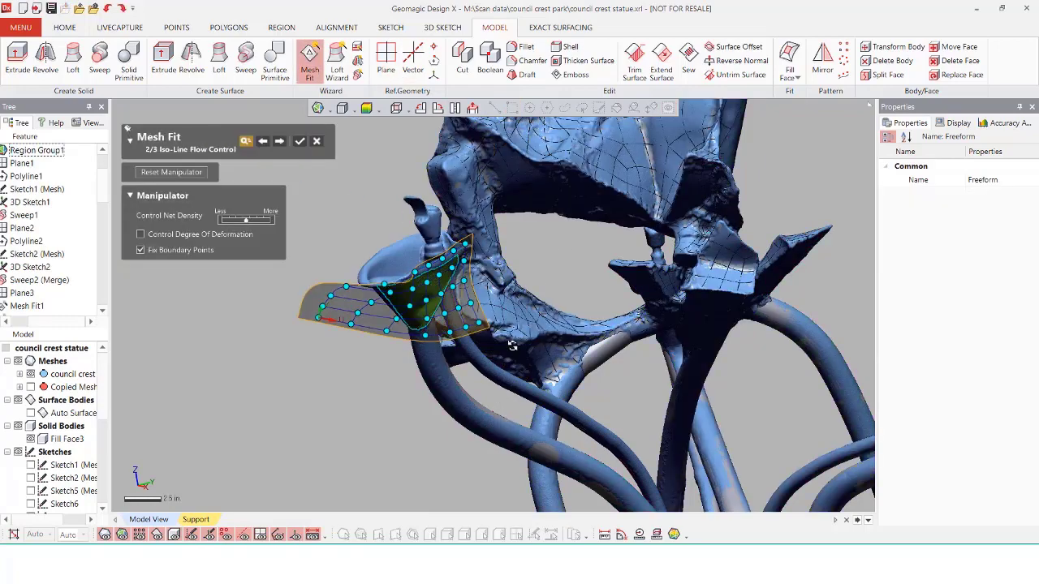
{"action": "right_click_drag", "start_coordinate": [519, 333], "coordinate": [434, 302]}
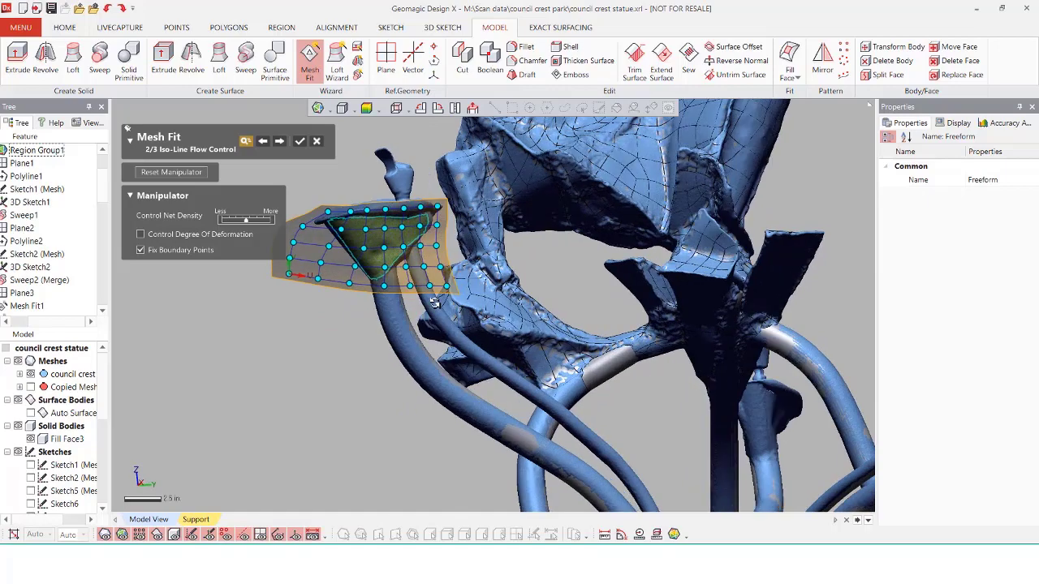
{"action": "left_click", "coordinate": [299, 142]}
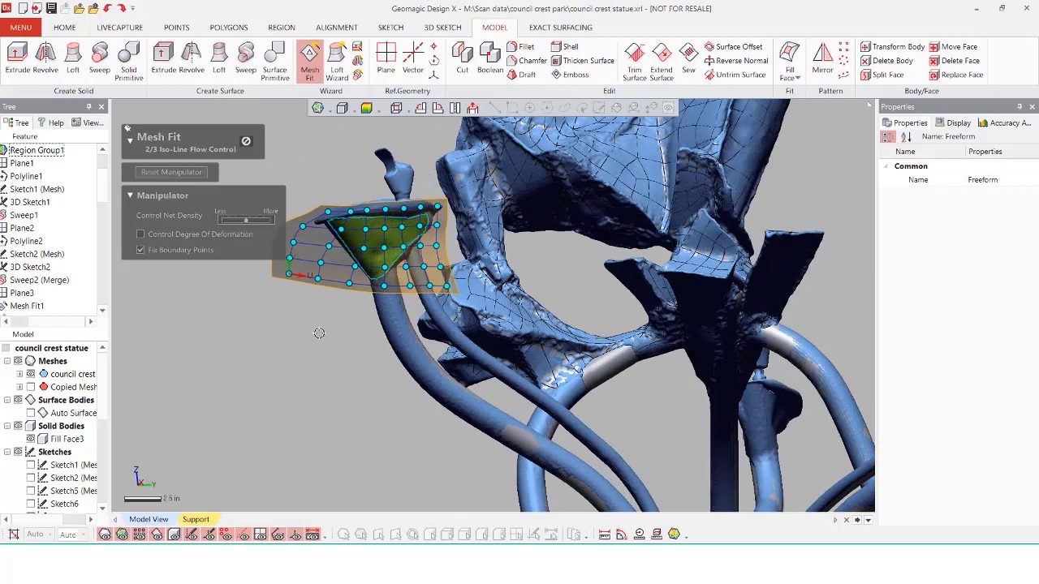
Hide the fitted surface and Mesh Fit a second surface to the opposite outer side of the same bowl
{"action": "right_click_drag", "start_coordinate": [314, 357], "coordinate": [397, 348]}
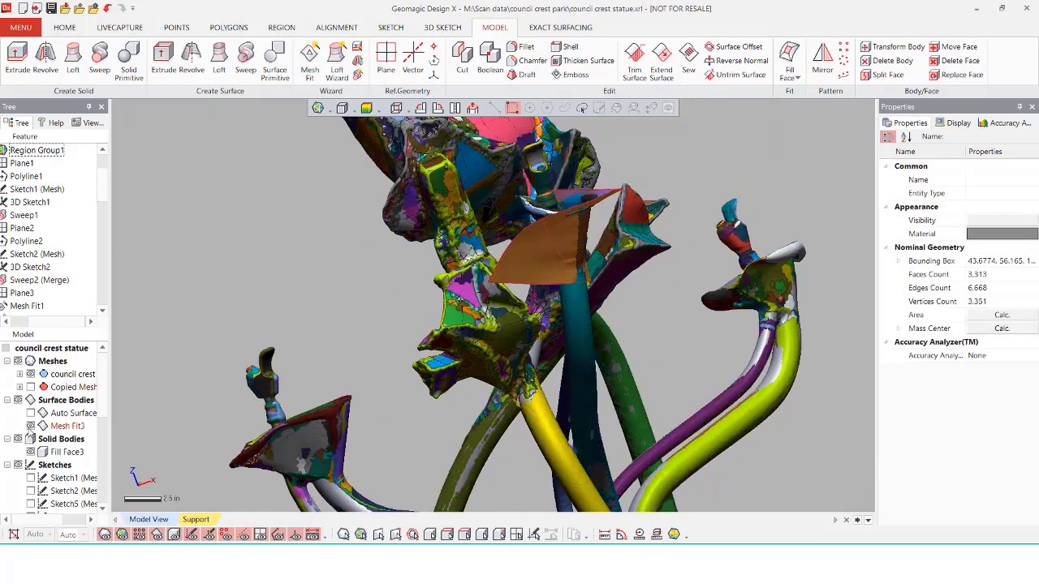
{"action": "right_click_drag", "start_coordinate": [483, 357], "coordinate": [537, 224]}
{"action": "left_click", "coordinate": [532, 219]}
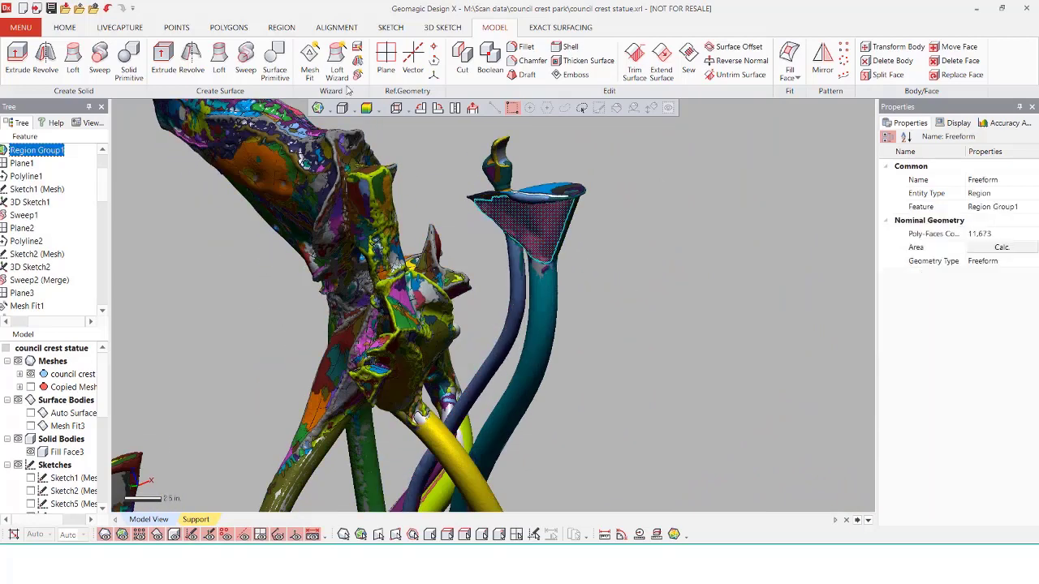
{"action": "left_click", "coordinate": [309, 62]}
{"action": "left_click", "coordinate": [236, 136]}
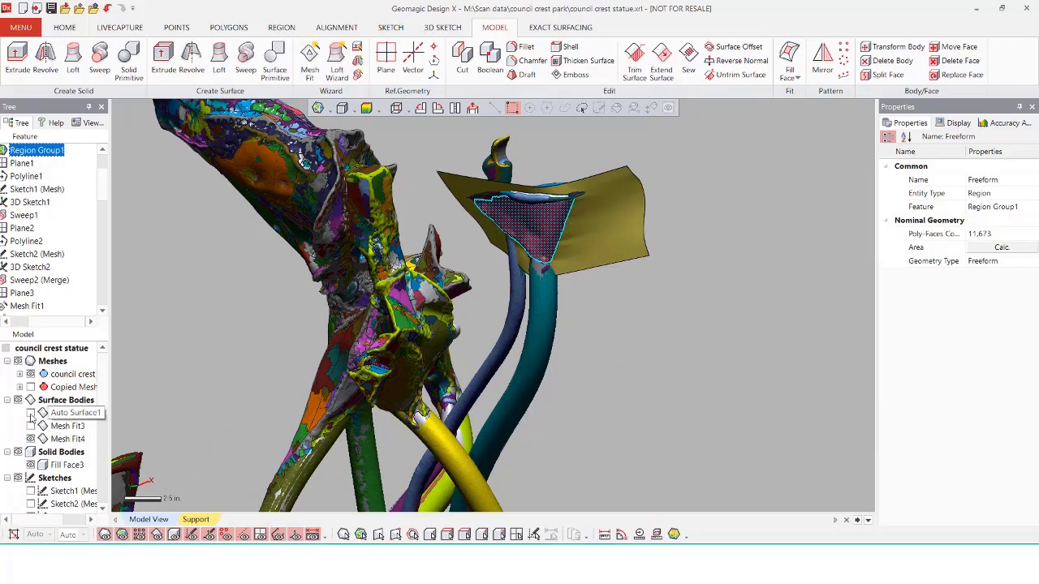
Compare the two fitted bowl surfaces together, hide both and clear the region selection
{"action": "right_click_drag", "start_coordinate": [764, 269], "coordinate": [577, 315]}
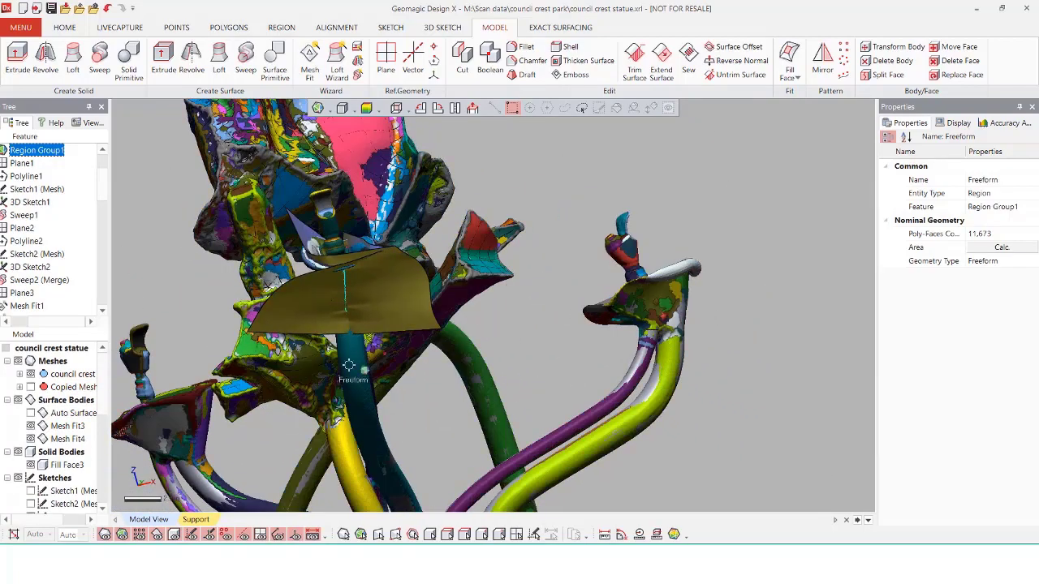
{"action": "left_click", "coordinate": [30, 426]}
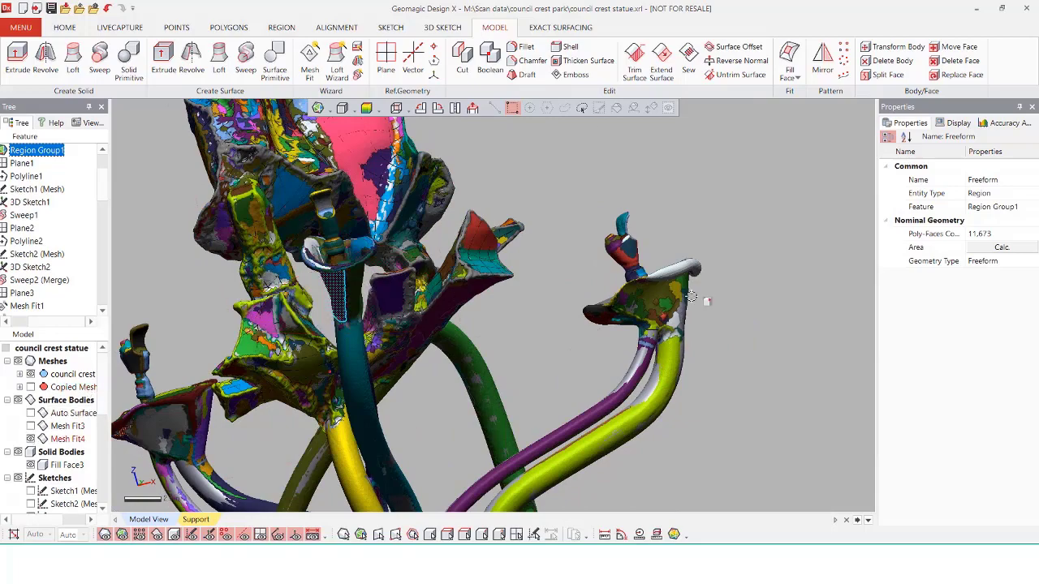
{"action": "left_click", "coordinate": [735, 191]}
Add a reference plane by definition through three positions picked on the bowl's rim
{"action": "scroll", "coordinate": [735, 191], "scroll_direction": "up", "scroll_amount": 3}
{"action": "right_click_drag", "start_coordinate": [673, 203], "coordinate": [707, 280]}
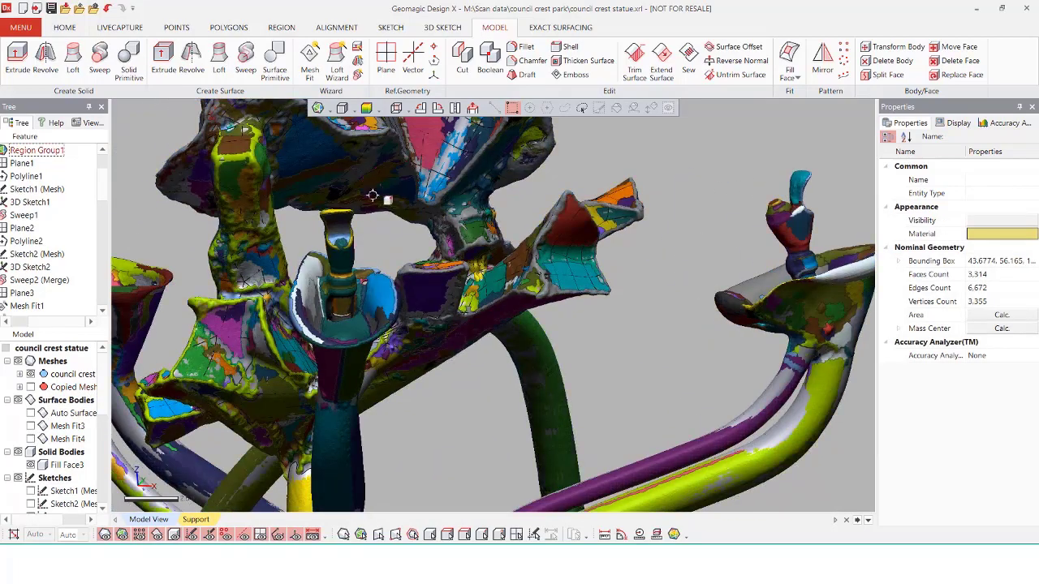
{"action": "left_click", "coordinate": [383, 58]}
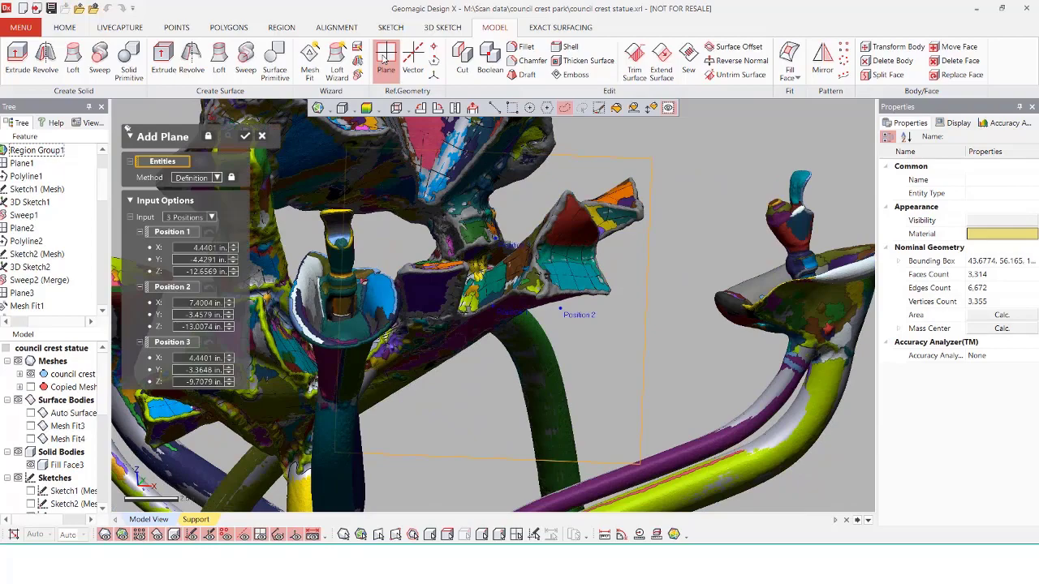
{"action": "left_click", "coordinate": [181, 236]}
{"action": "scroll", "coordinate": [276, 252], "scroll_direction": "up", "scroll_amount": 3}
{"action": "right_click_drag", "start_coordinate": [549, 331], "coordinate": [461, 322]}
{"action": "left_click", "coordinate": [173, 290]}
{"action": "mouse_move", "coordinate": [349, 276]}
{"action": "right_mouse_down"}
{"action": "mouse_move", "coordinate": [482, 259]}
{"action": "mouse_move", "coordinate": [492, 271]}
{"action": "mouse_move", "coordinate": [443, 231]}
{"action": "right_mouse_up"}
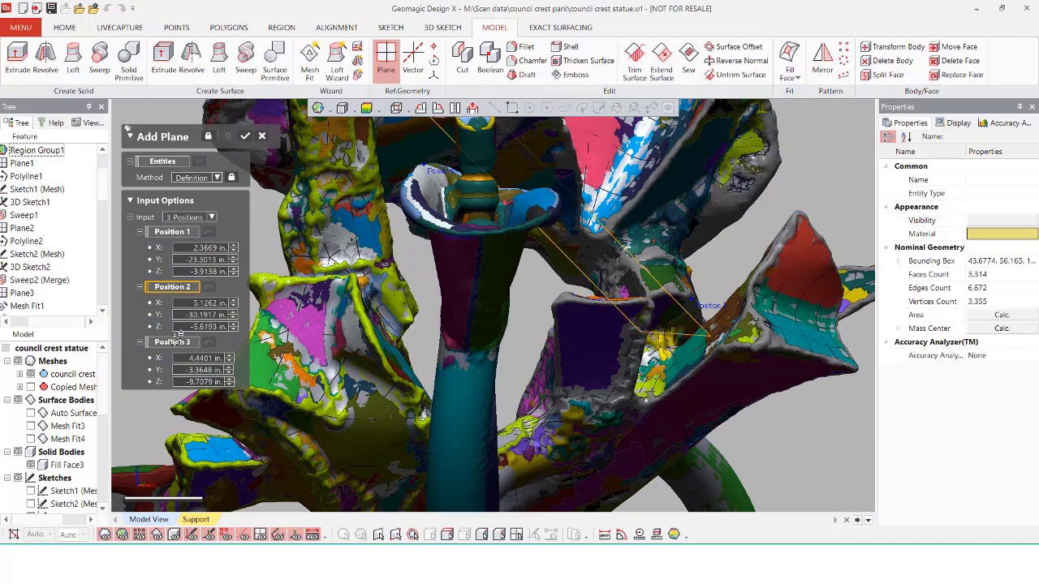
{"action": "scroll", "coordinate": [464, 249], "scroll_direction": "down", "scroll_amount": 5}
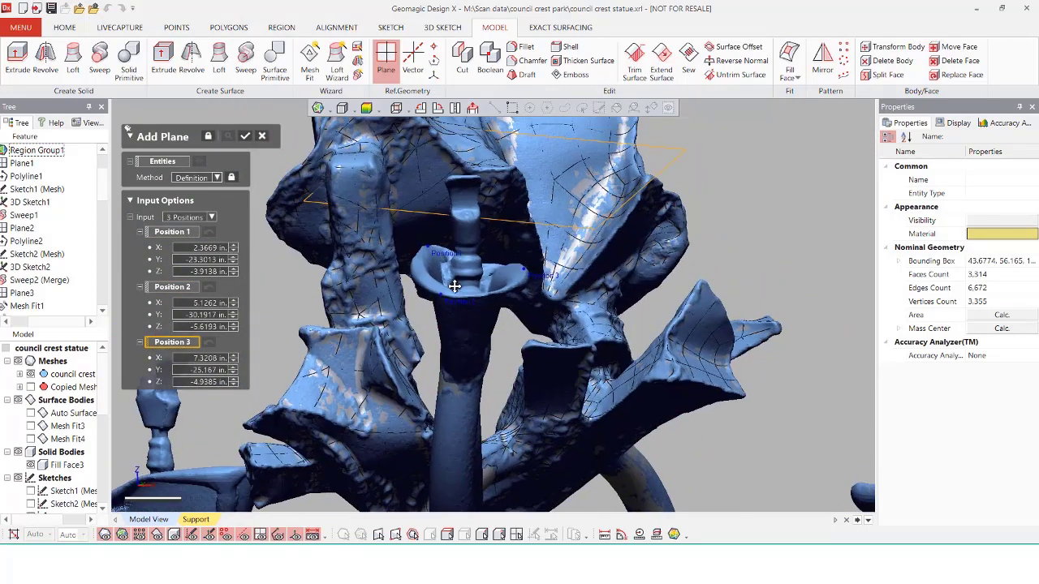
{"action": "mouse_move", "coordinate": [458, 284]}
{"action": "right_mouse_down"}
{"action": "mouse_move", "coordinate": [436, 251]}
{"action": "mouse_move", "coordinate": [438, 285]}
{"action": "right_mouse_up"}
{"action": "left_click", "coordinate": [245, 136]}
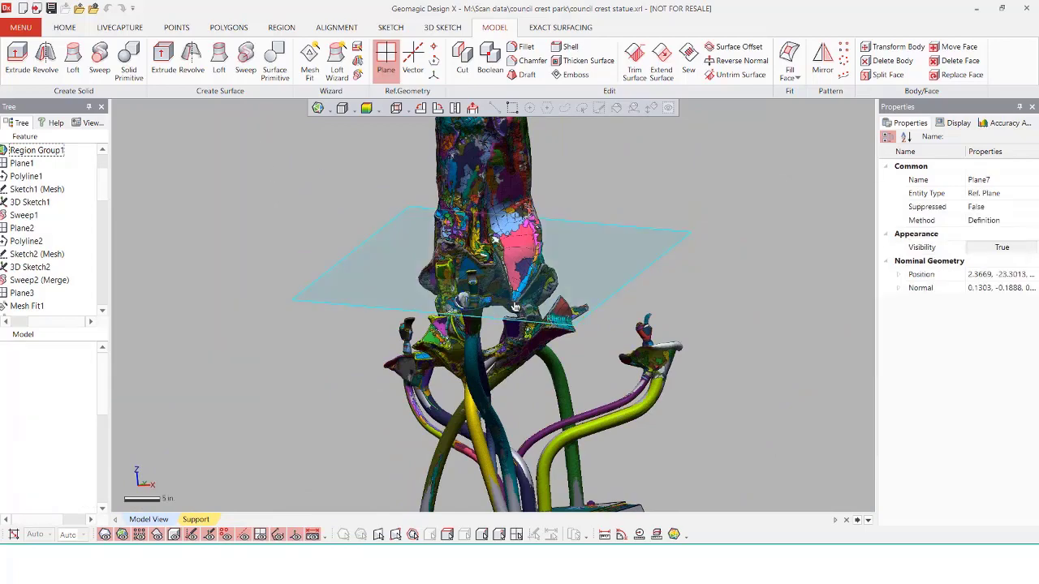
Create a mesh sketch on the new rim plane and trace a closed line-and-spline outline around the bowl's rim
{"action": "left_click", "coordinate": [389, 28]}
{"action": "left_click", "coordinate": [23, 75]}
{"action": "left_click", "coordinate": [46, 126]}
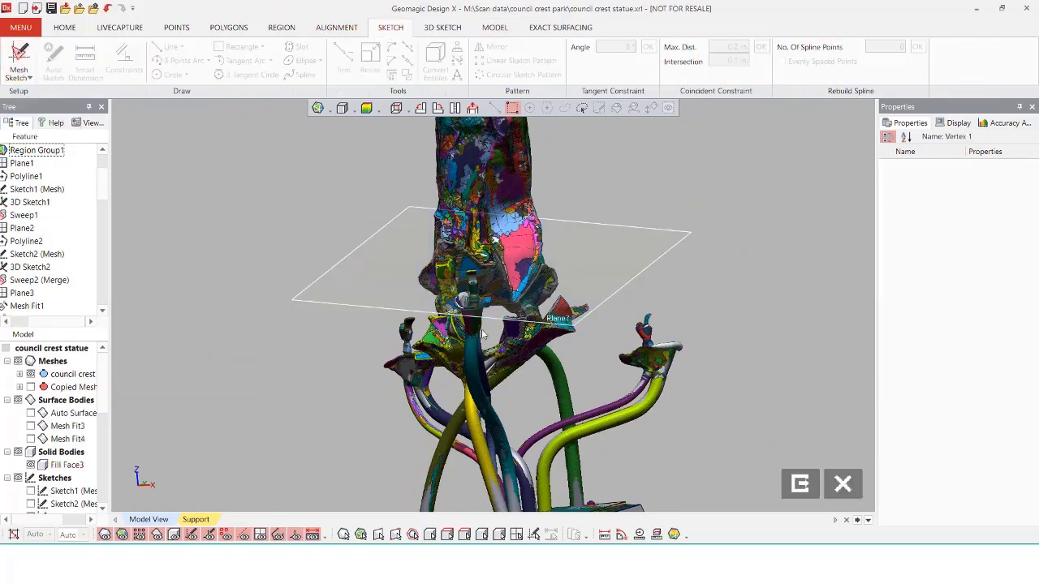
{"action": "left_click", "coordinate": [360, 283]}
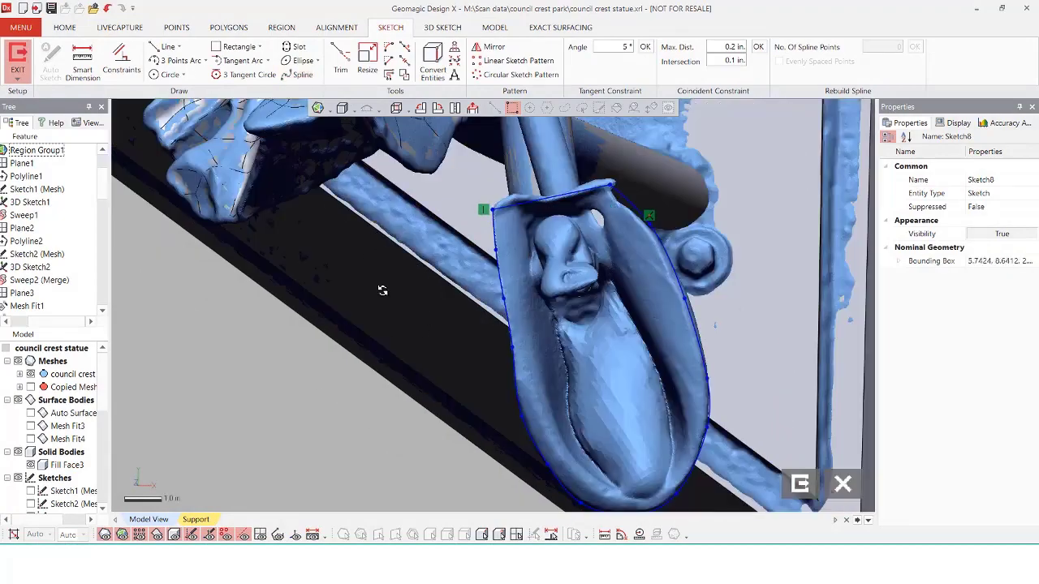
{"action": "right_click_drag", "start_coordinate": [382, 290], "coordinate": [596, 410]}
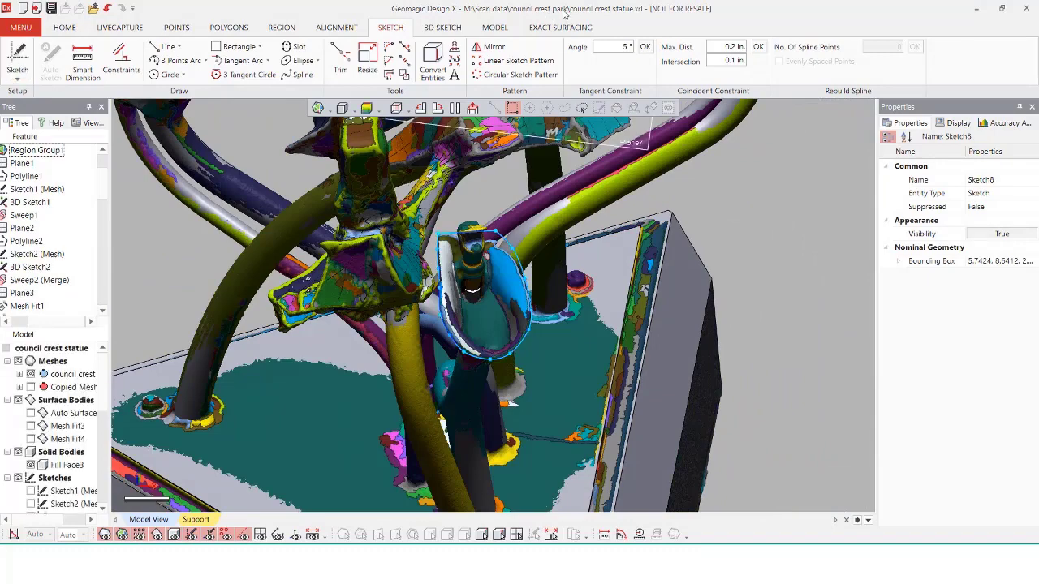
Fill the rim outline with a face and reverse the normal of that surface
{"action": "left_click", "coordinate": [494, 28]}
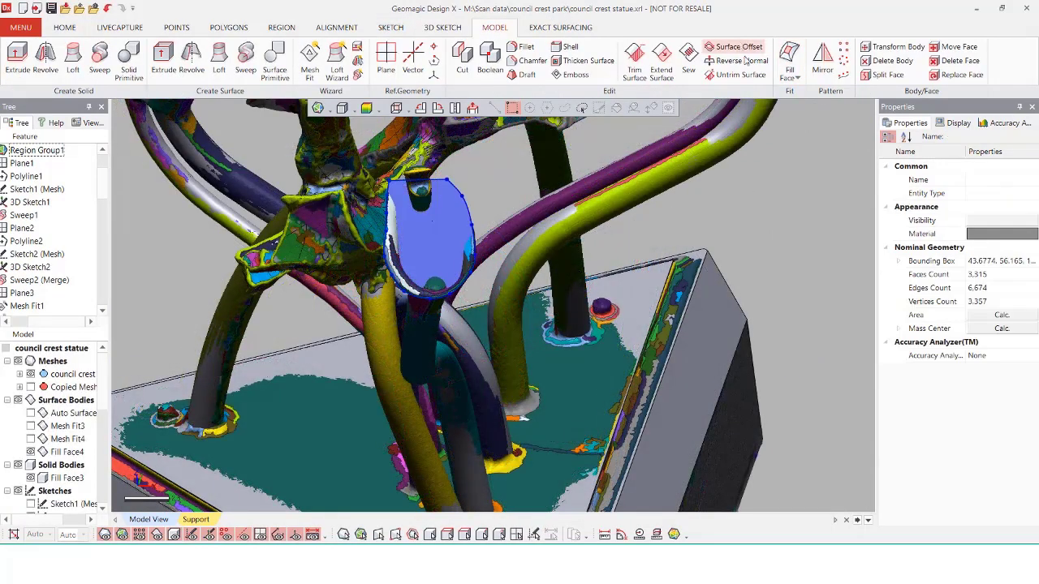
{"action": "left_click", "coordinate": [740, 60]}
{"action": "left_click", "coordinate": [419, 205]}
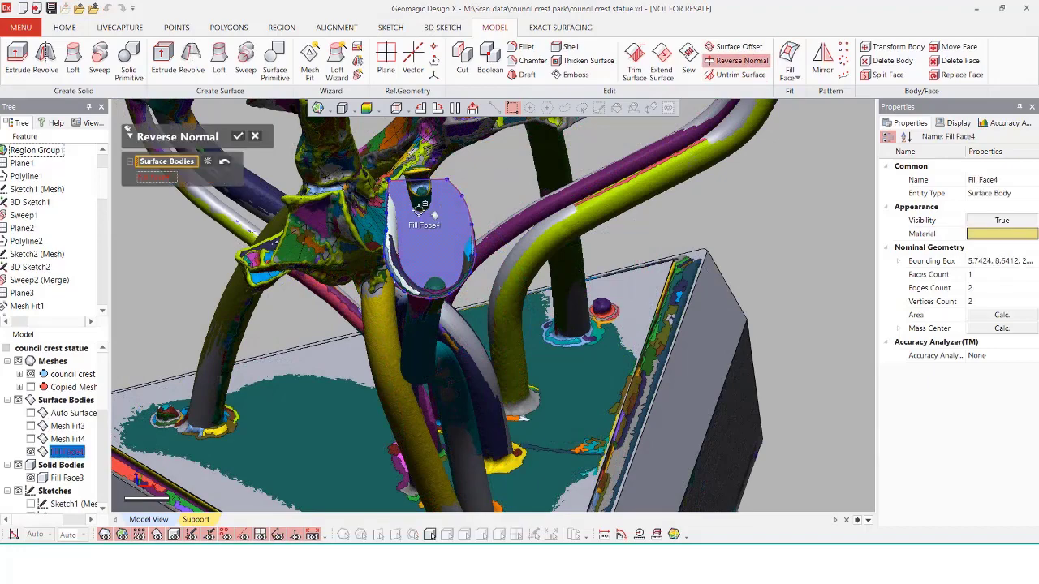
{"action": "left_click", "coordinate": [249, 143]}
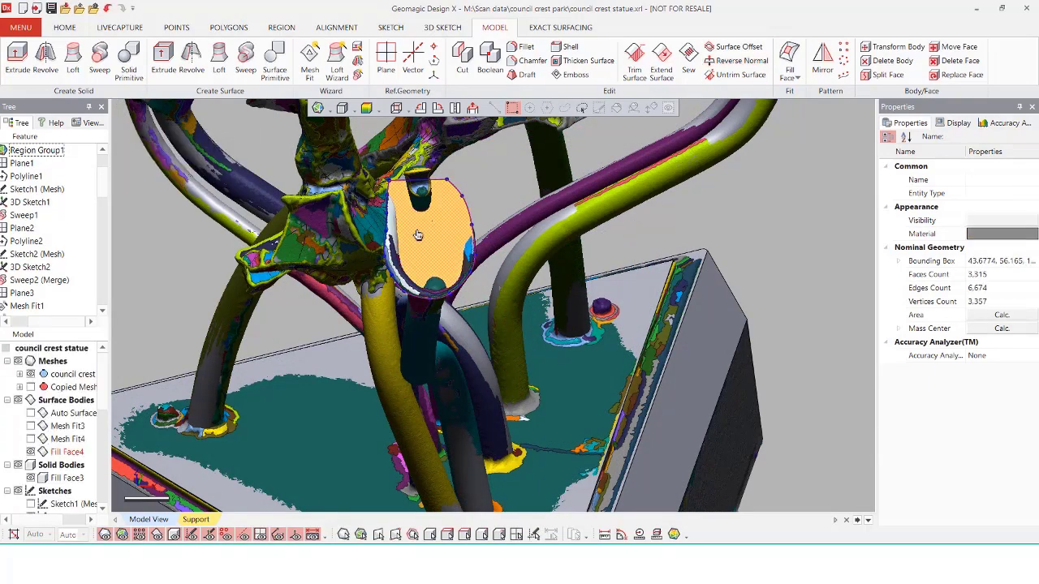
{"action": "left_click", "coordinate": [418, 235]}
Add a reference plane by definition through three positions picked on the bowl's flat back side
{"action": "right_click_drag", "start_coordinate": [702, 255], "coordinate": [657, 221]}
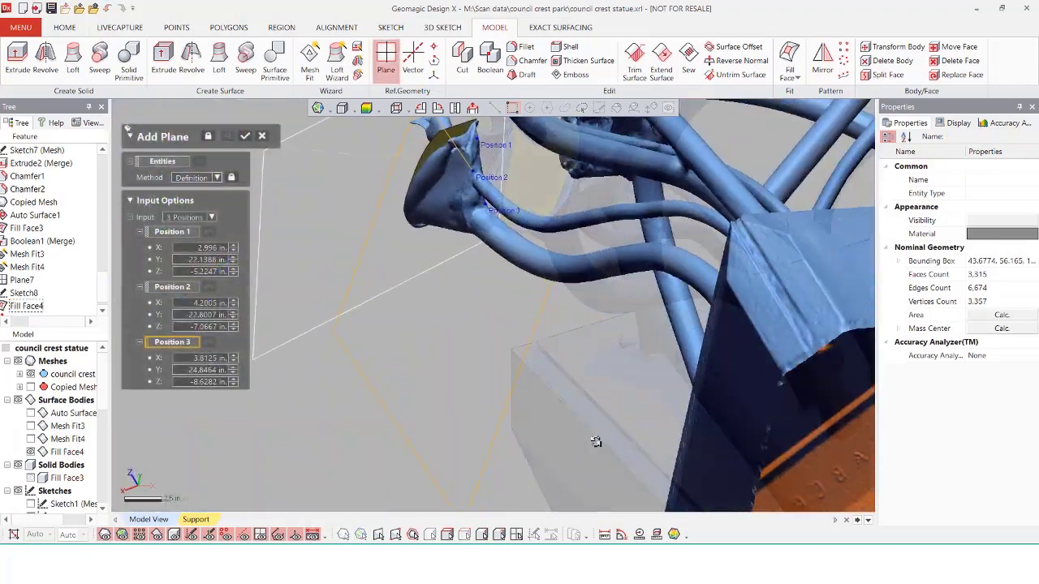
{"action": "mouse_move", "coordinate": [598, 439]}
{"action": "right_mouse_down"}
{"action": "mouse_move", "coordinate": [527, 187]}
{"action": "mouse_move", "coordinate": [387, 298]}
{"action": "mouse_move", "coordinate": [365, 199]}
{"action": "mouse_move", "coordinate": [284, 151]}
{"action": "right_mouse_up"}
{"action": "left_click", "coordinate": [244, 135]}
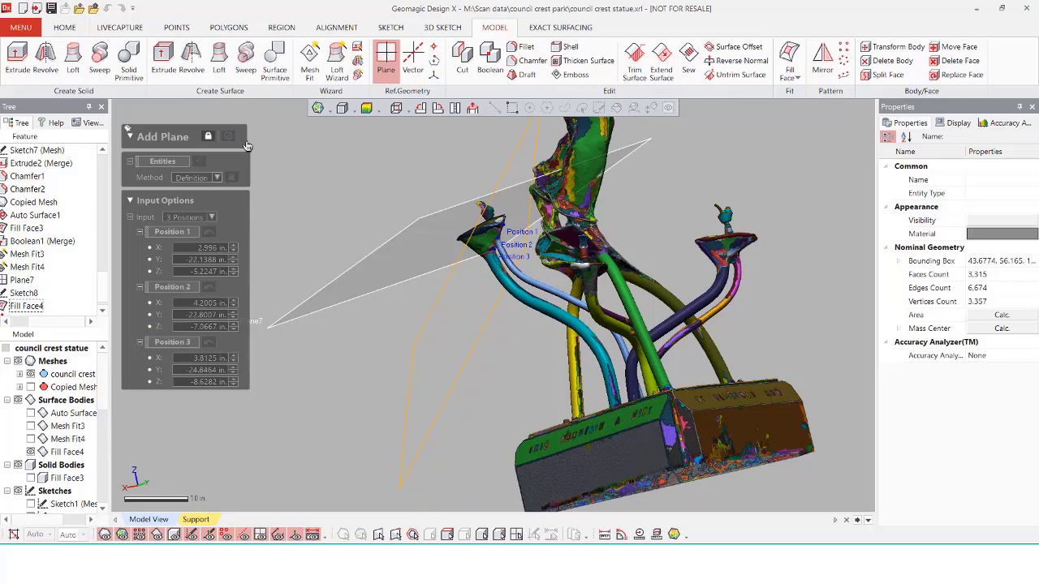
Sketch a rectangle on the new back plane, large enough to cover the bowl's back side
{"action": "left_click", "coordinate": [513, 167]}
{"action": "left_click", "coordinate": [391, 28]}
{"action": "left_click", "coordinate": [18, 61]}
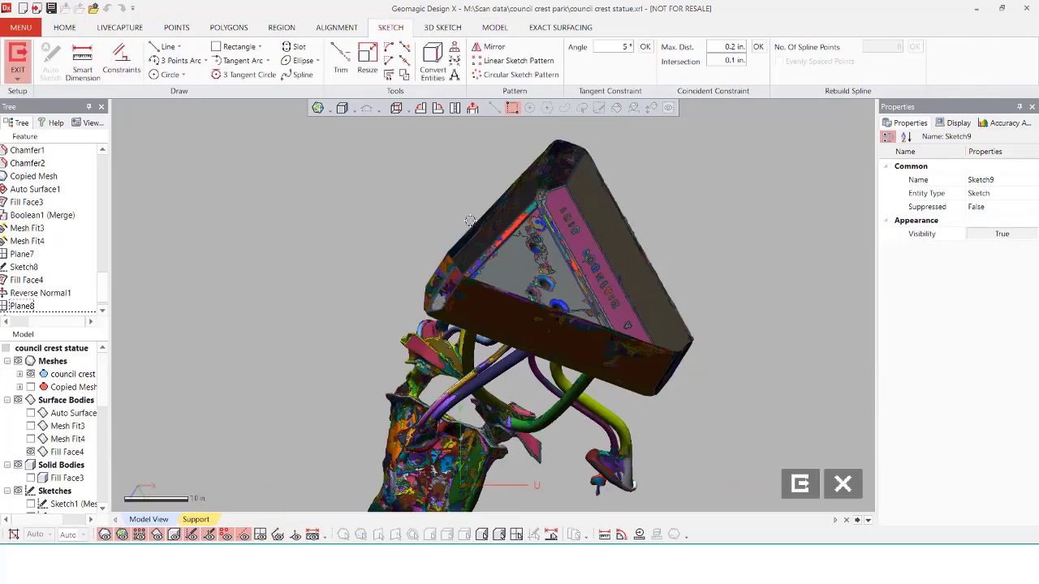
{"action": "right_click_drag", "start_coordinate": [453, 212], "coordinate": [424, 289]}
{"action": "scroll", "coordinate": [425, 289], "scroll_direction": "up", "scroll_amount": 3}
{"action": "left_click", "coordinate": [239, 47]}
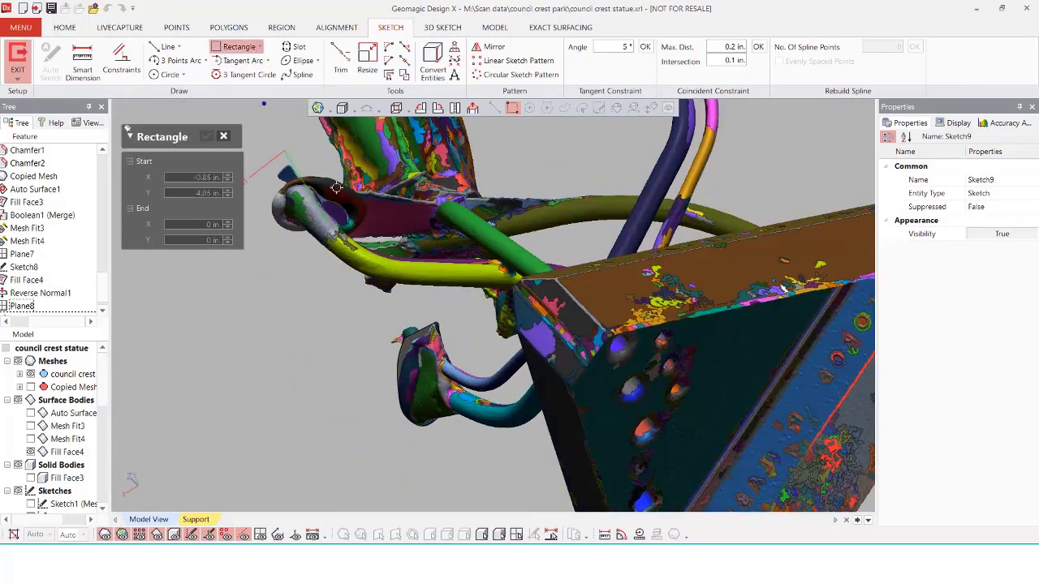
{"action": "left_click", "coordinate": [517, 438]}
{"action": "right_click_drag", "start_coordinate": [517, 438], "coordinate": [714, 216]}
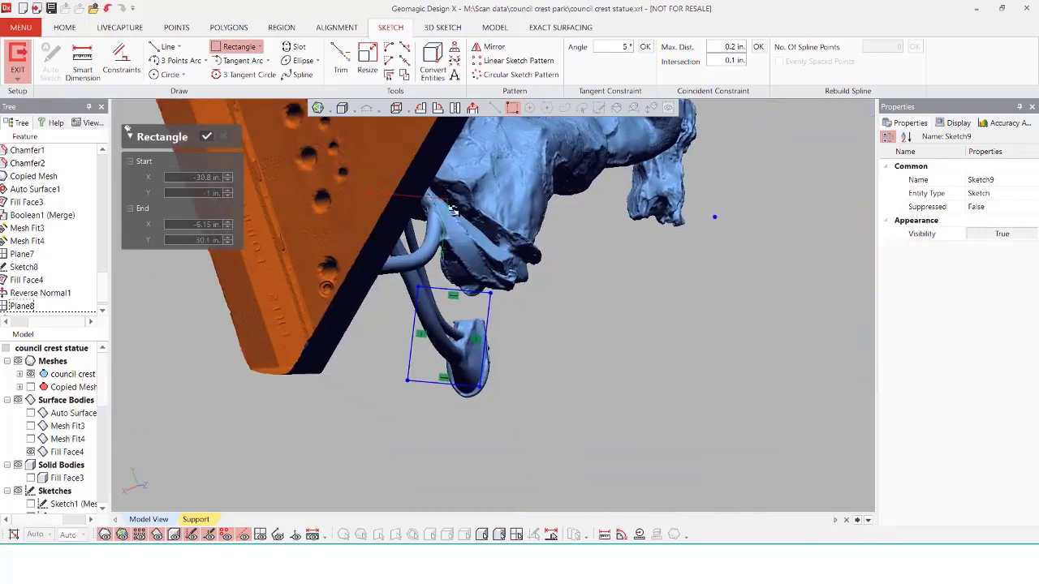
{"action": "left_click", "coordinate": [211, 136]}
{"action": "mouse_move", "coordinate": [492, 400]}
{"action": "right_mouse_down"}
{"action": "mouse_move", "coordinate": [124, 314]}
{"action": "mouse_move", "coordinate": [188, 183]}
{"action": "mouse_move", "coordinate": [180, 169]}
{"action": "right_mouse_up"}
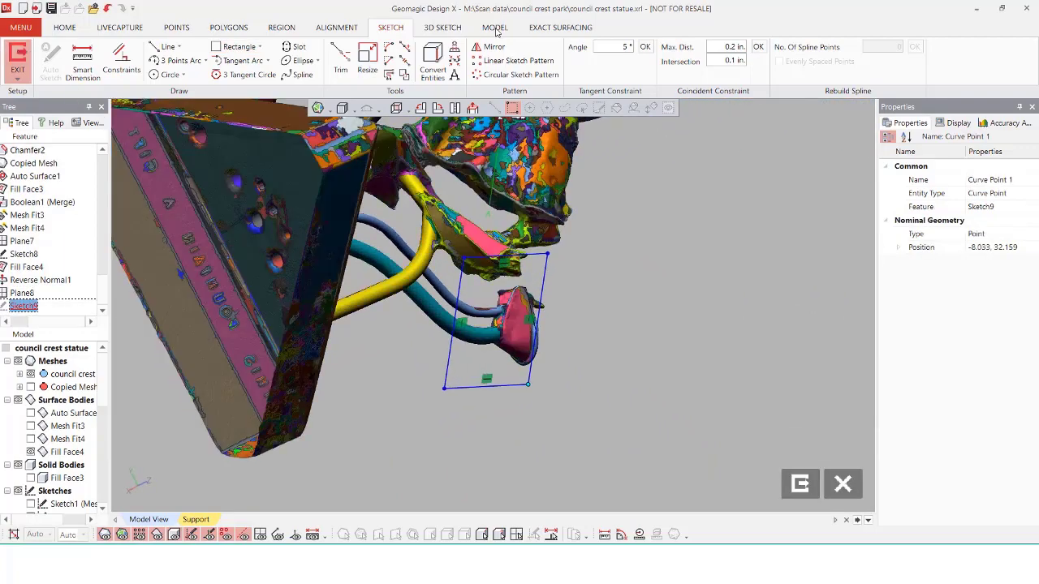
Fill the rectangle's four curves with a face, then show both fitted bowl surfaces and hide the scan mesh
{"action": "left_click", "coordinate": [495, 28]}
{"action": "left_click", "coordinate": [788, 55]}
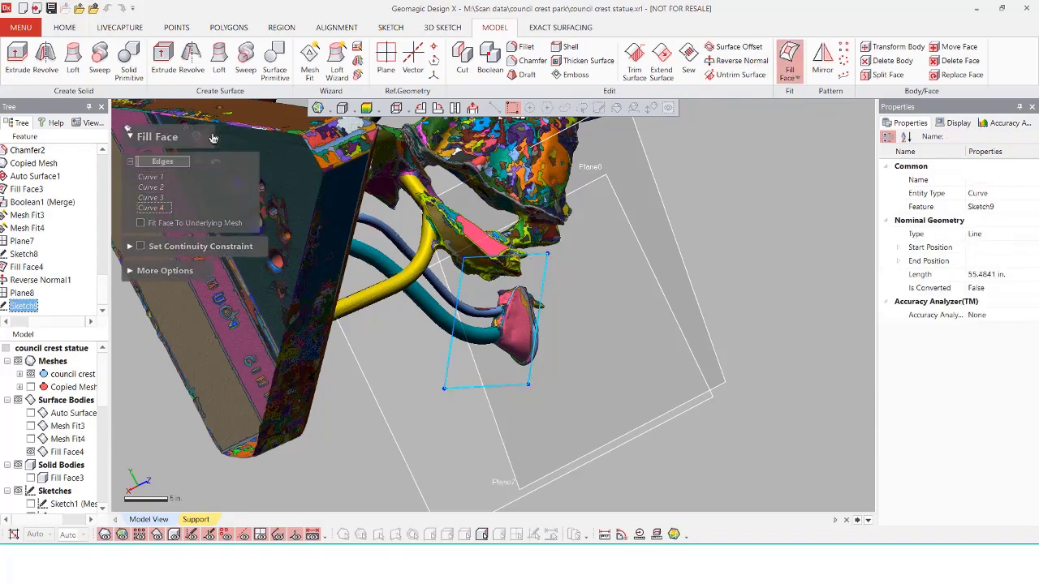
{"action": "right_click_drag", "start_coordinate": [503, 295], "coordinate": [608, 252]}
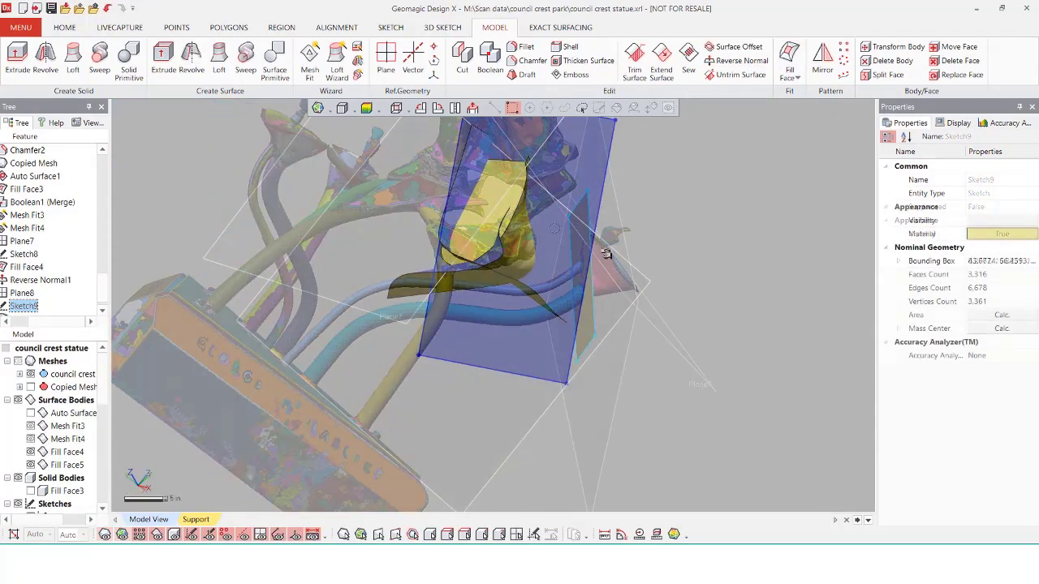
{"action": "right_click_drag", "start_coordinate": [608, 252], "coordinate": [694, 117]}
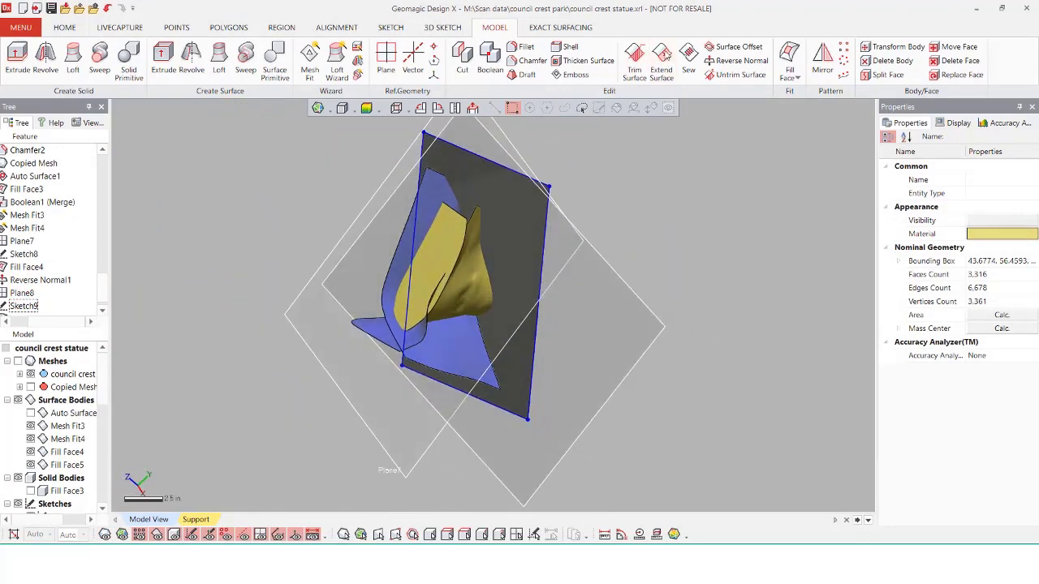
Extend the first fitted side surface linearly by 2 in. so it reaches past the neighbouring surfaces
{"action": "left_click", "coordinate": [661, 60]}
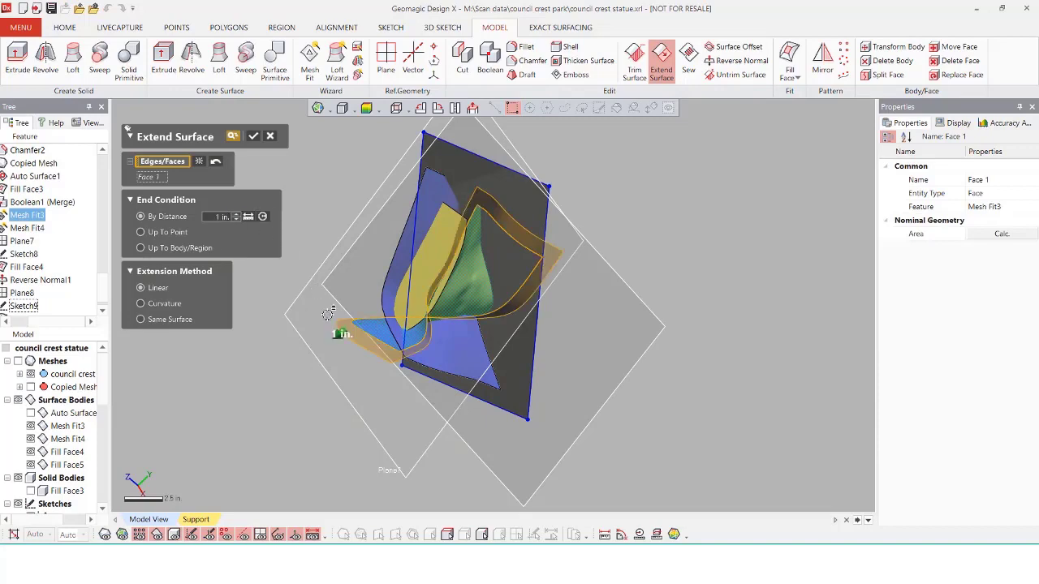
{"action": "right_click_drag", "start_coordinate": [327, 313], "coordinate": [229, 226]}
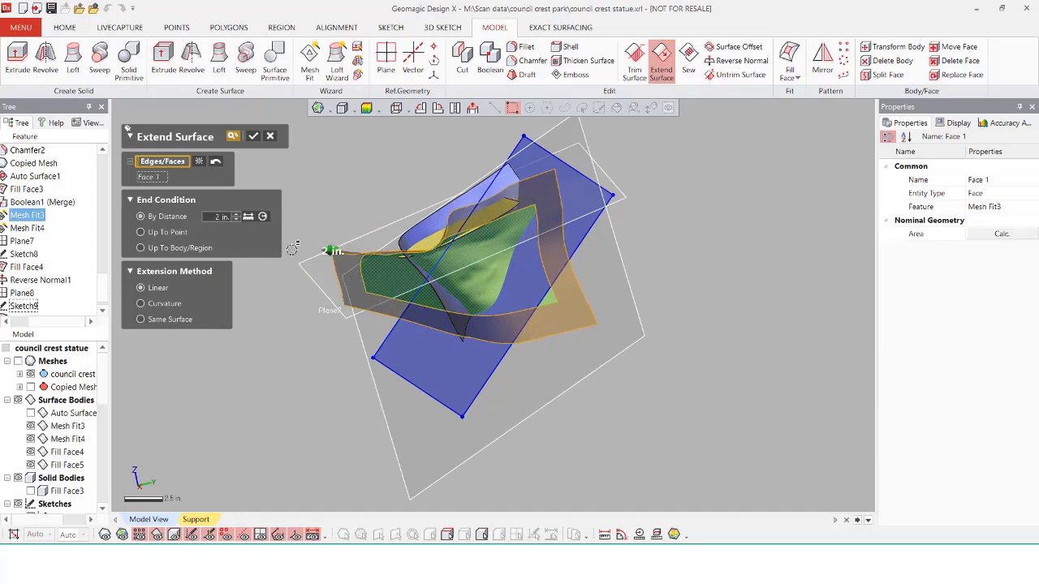
{"action": "right_click_drag", "start_coordinate": [292, 250], "coordinate": [382, 256]}
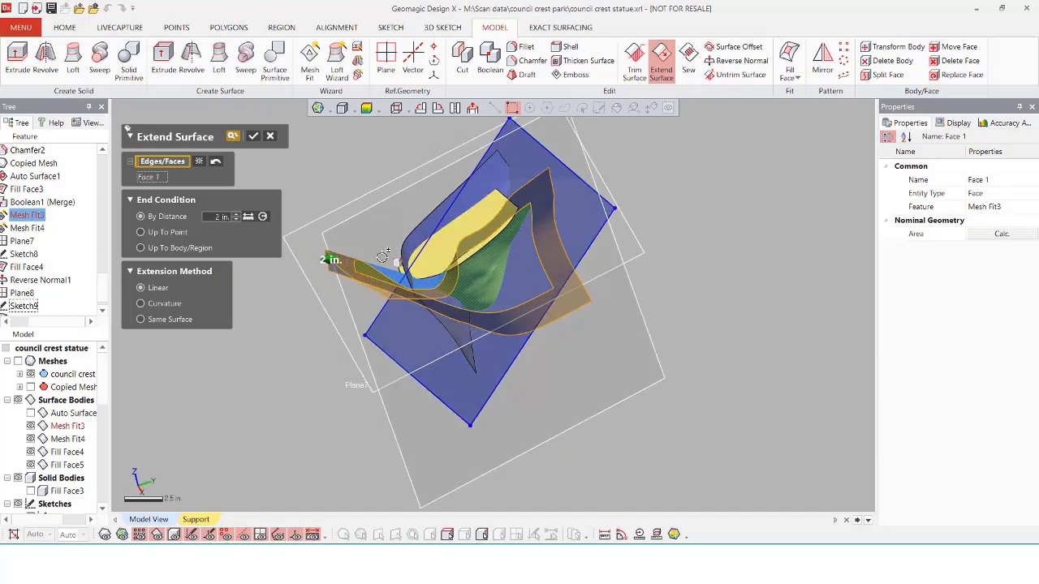
{"action": "left_click", "coordinate": [253, 138]}
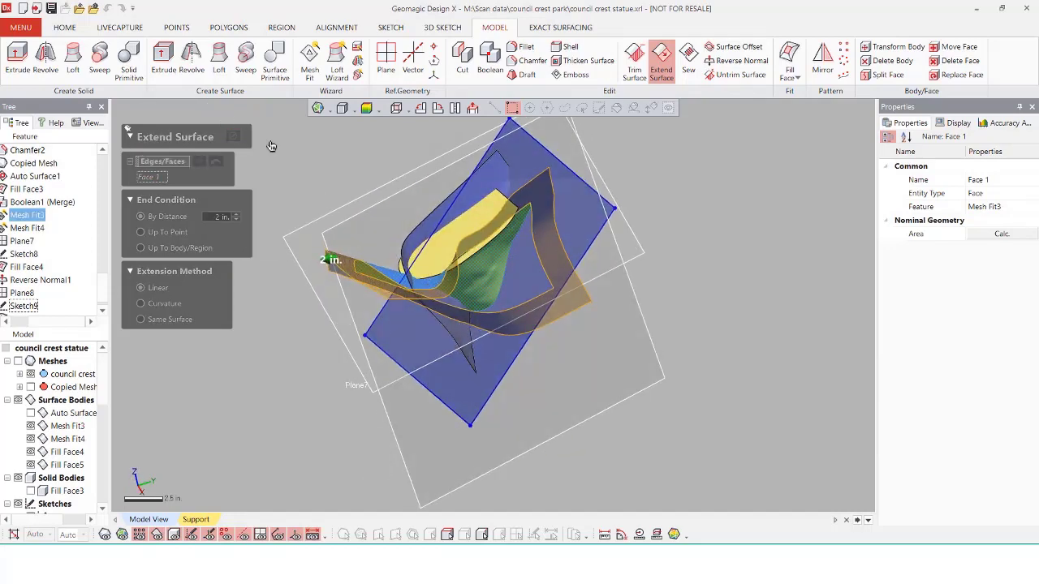
Extend the rim fill face linearly by 2 in. past the bowl's side surfaces
{"action": "left_click", "coordinate": [665, 57]}
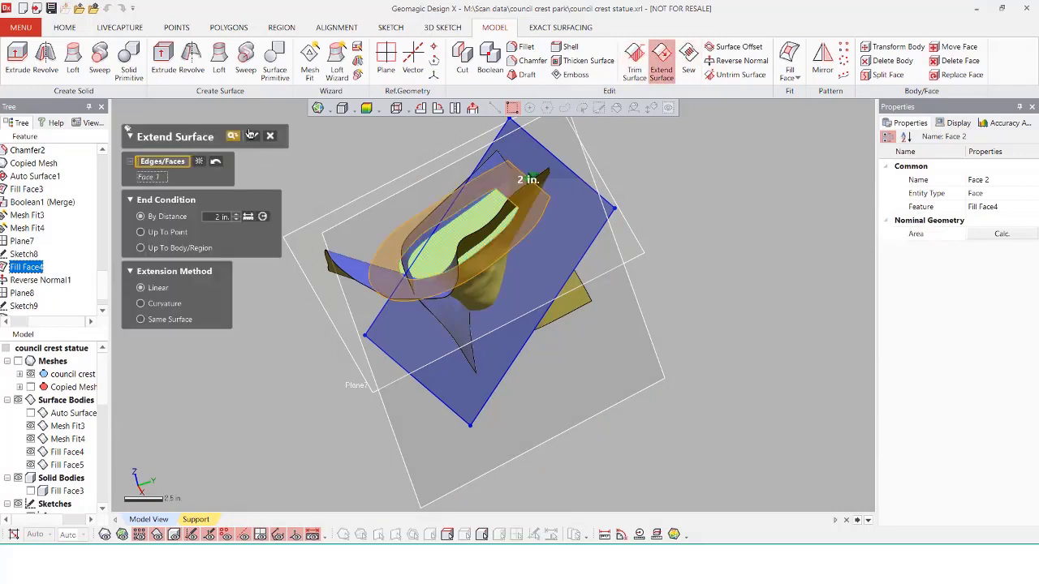
{"action": "left_click", "coordinate": [251, 135]}
{"action": "right_click_drag", "start_coordinate": [389, 268], "coordinate": [525, 364]}
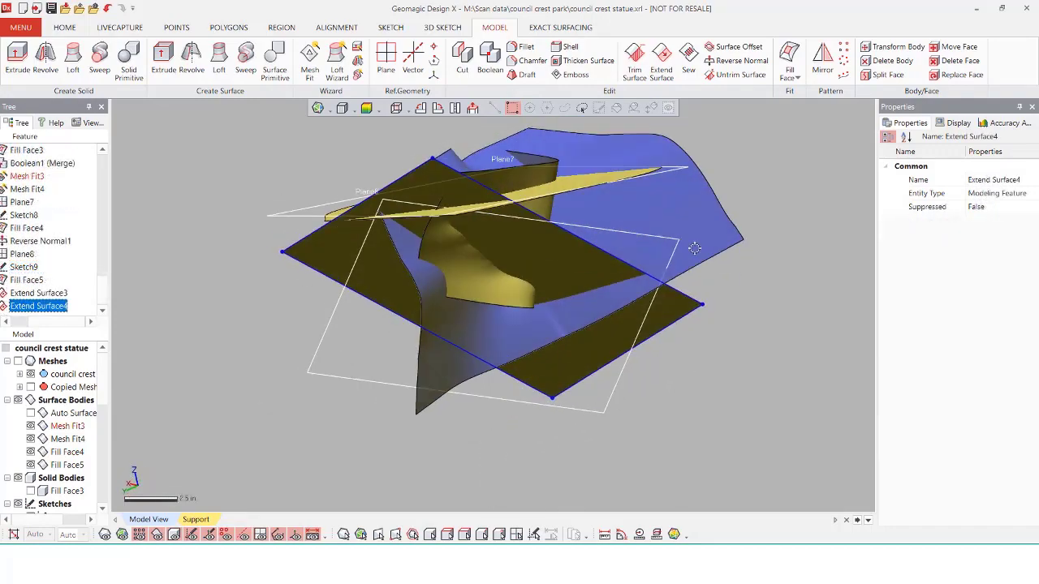
{"action": "right_click_drag", "start_coordinate": [492, 292], "coordinate": [365, 268]}
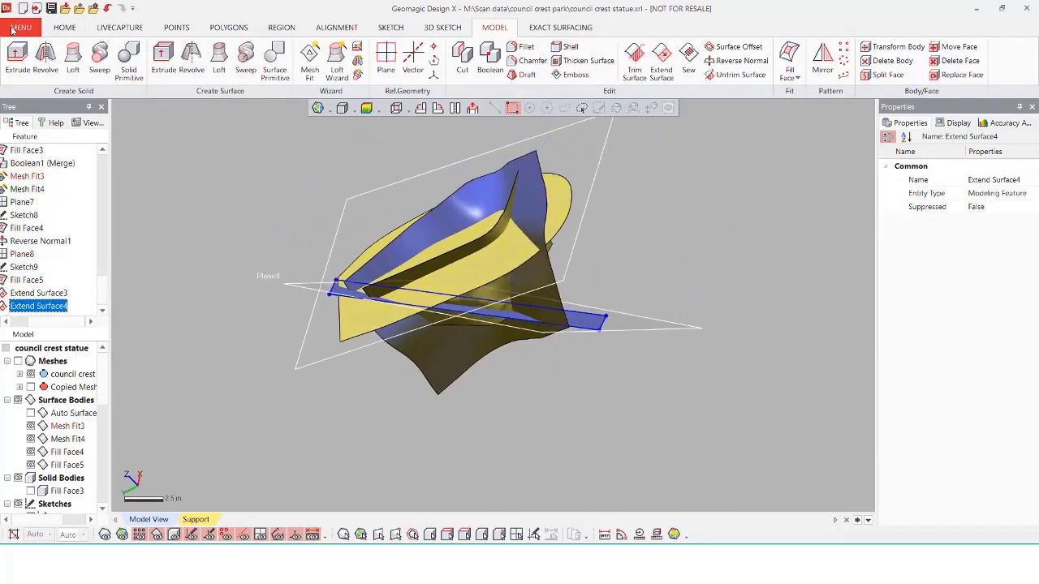
Solidify the two fitted side surfaces, the rim face and the back face into one closed bowl body
{"action": "left_click", "coordinate": [11, 29]}
{"action": "mouse_move", "coordinate": [37, 89]}
{"action": "mouse_move", "coordinate": [162, 140]}
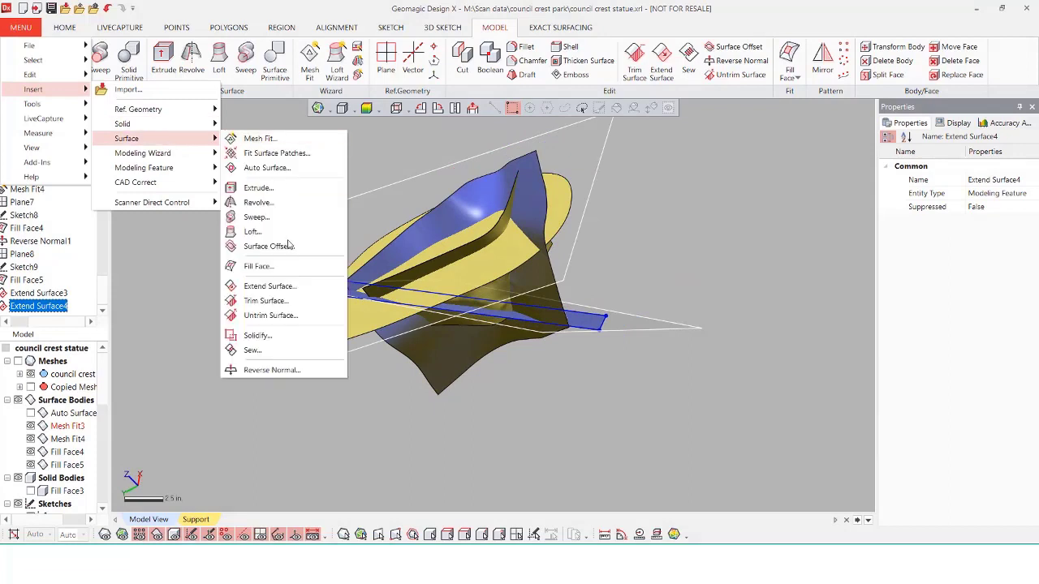
{"action": "left_click", "coordinate": [257, 335]}
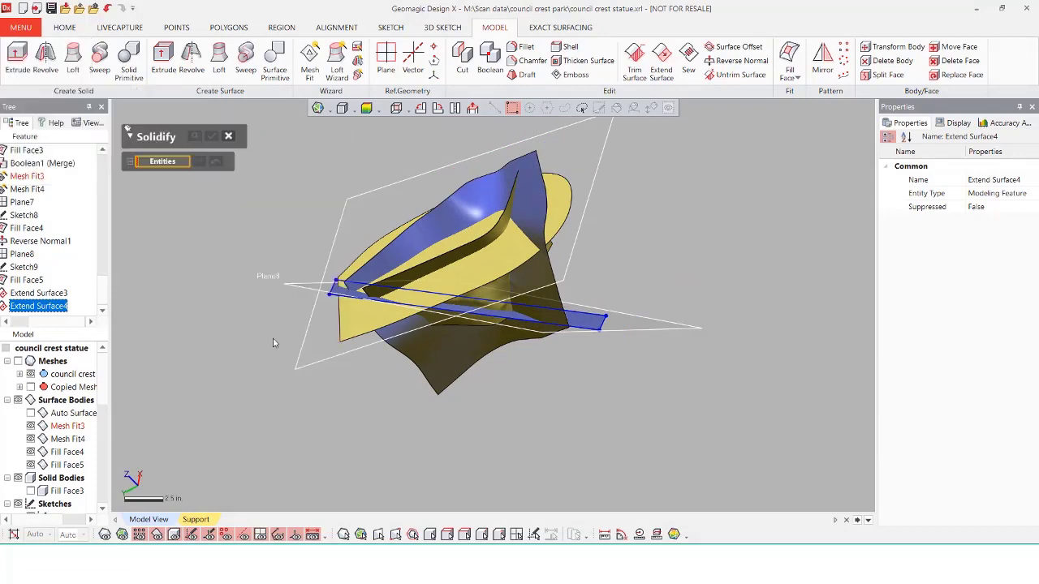
{"action": "left_click", "coordinate": [444, 280]}
{"action": "left_click", "coordinate": [447, 255]}
{"action": "left_click", "coordinate": [454, 222]}
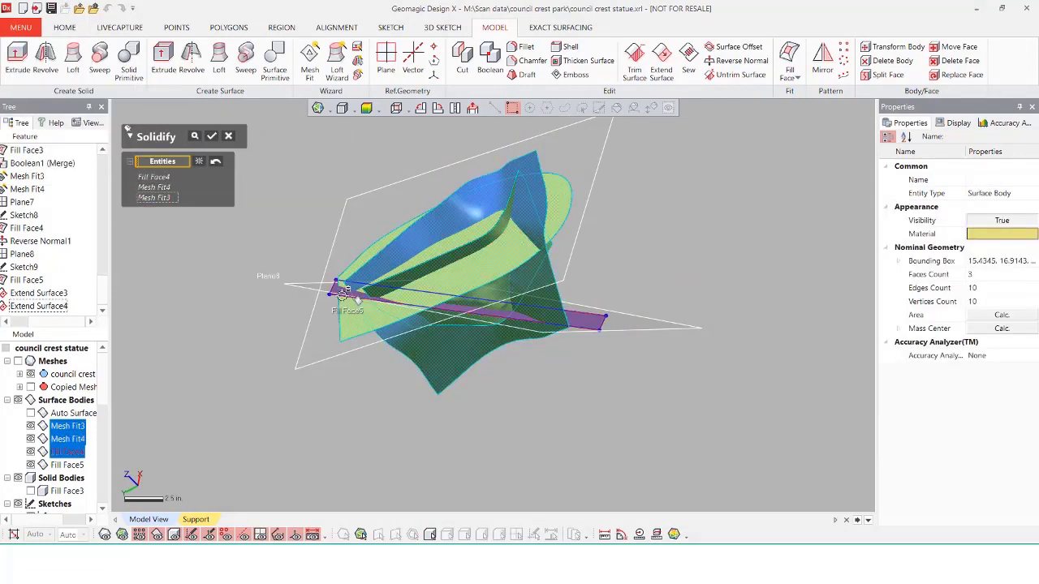
{"action": "left_click", "coordinate": [211, 137]}
{"action": "scroll", "coordinate": [55, 479], "scroll_direction": "down", "scroll_amount": 2}
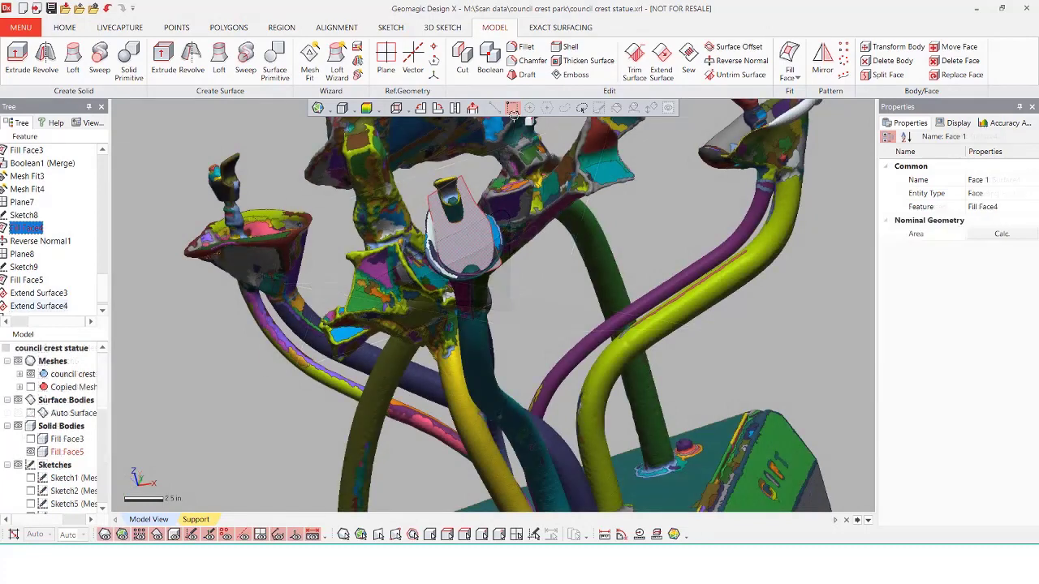
Shell the solid bowl to a 0.1 in. depth, removing its open rim face
{"action": "left_click", "coordinate": [569, 46]}
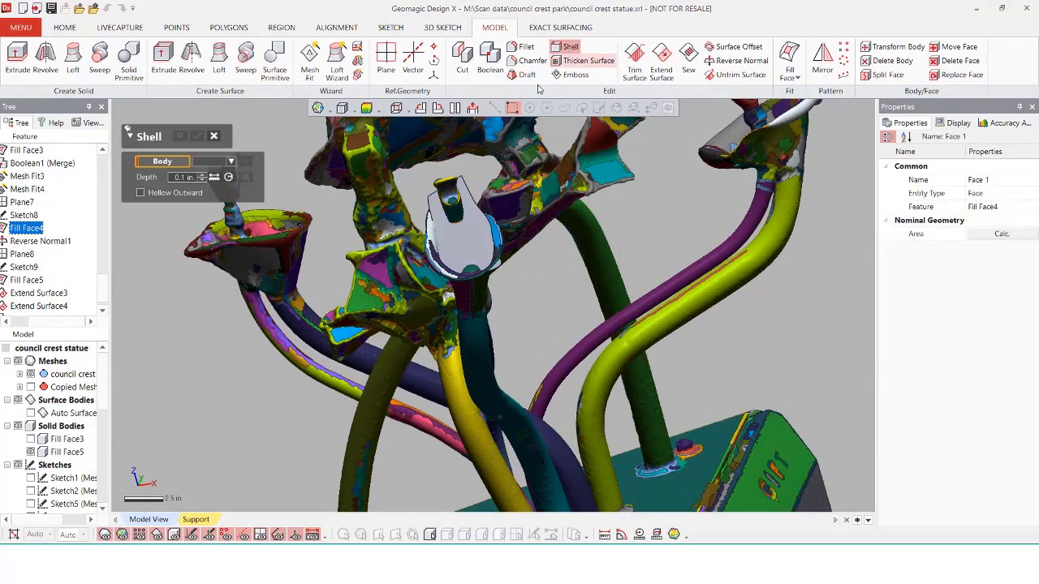
{"action": "left_click", "coordinate": [477, 221]}
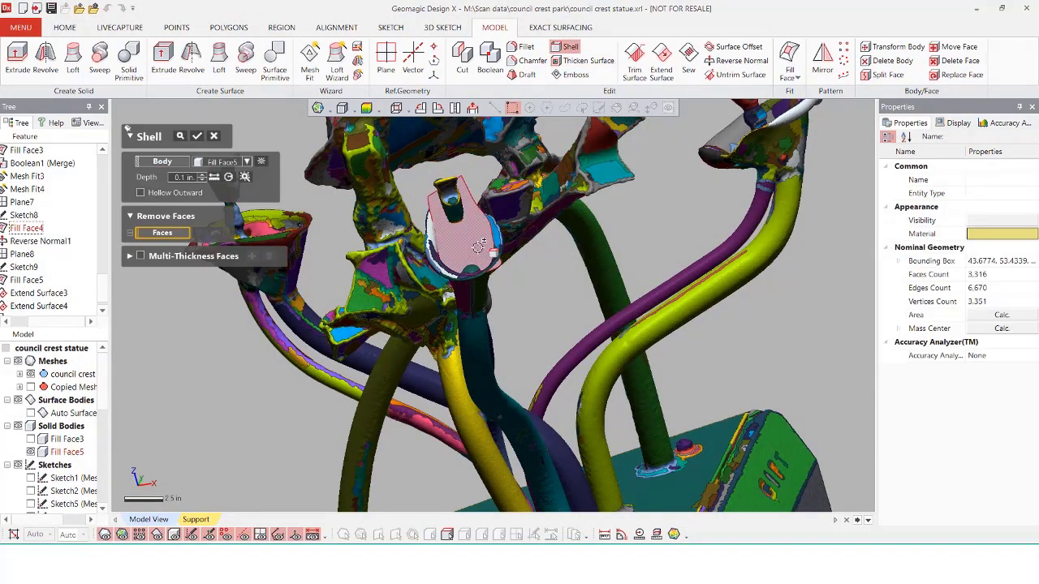
{"action": "left_click", "coordinate": [479, 245]}
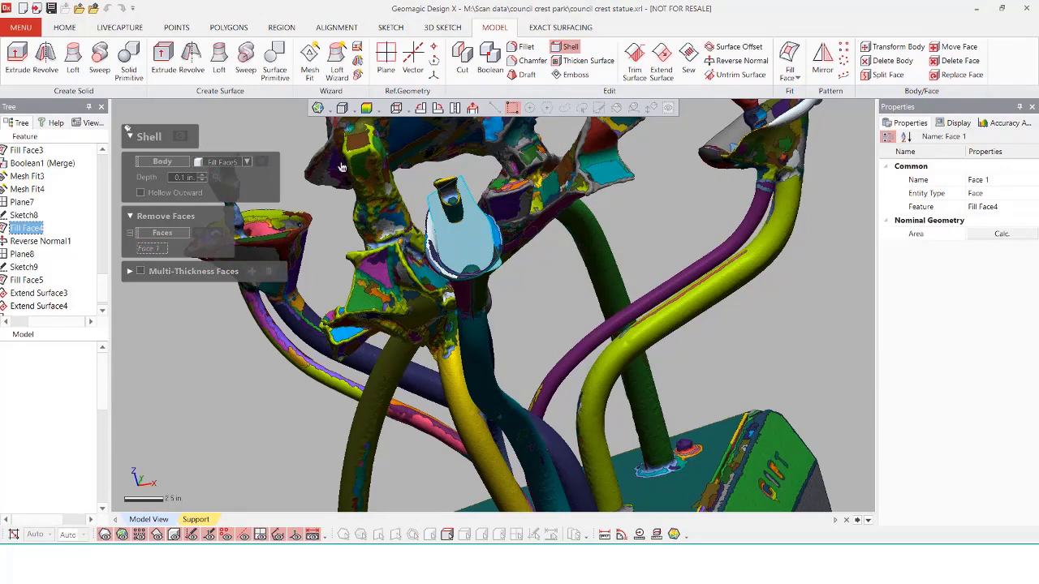
Hide the scan mesh and show the merged statue solid together with the shelled bowl
{"action": "left_click", "coordinate": [32, 375]}
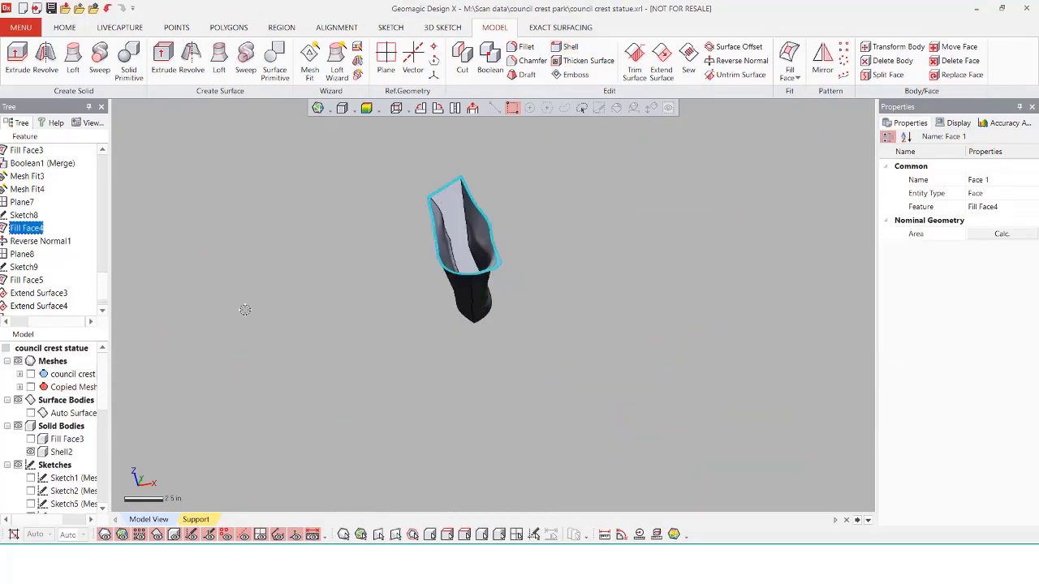
{"action": "left_click", "coordinate": [244, 310]}
{"action": "right_click_drag", "start_coordinate": [405, 365], "coordinate": [574, 357]}
{"action": "left_click", "coordinate": [30, 439]}
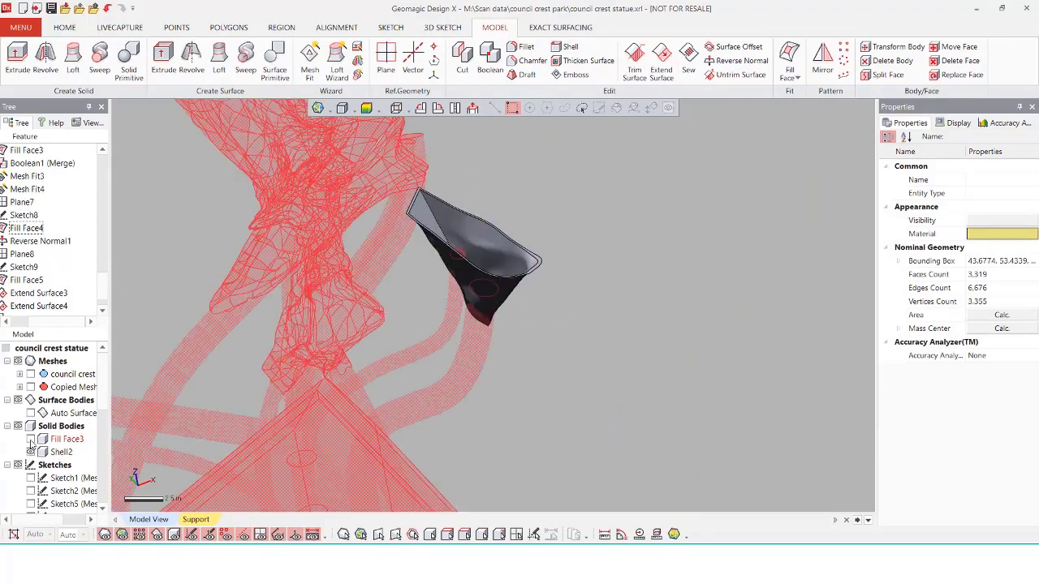
{"action": "right_click_drag", "start_coordinate": [431, 326], "coordinate": [515, 262]}
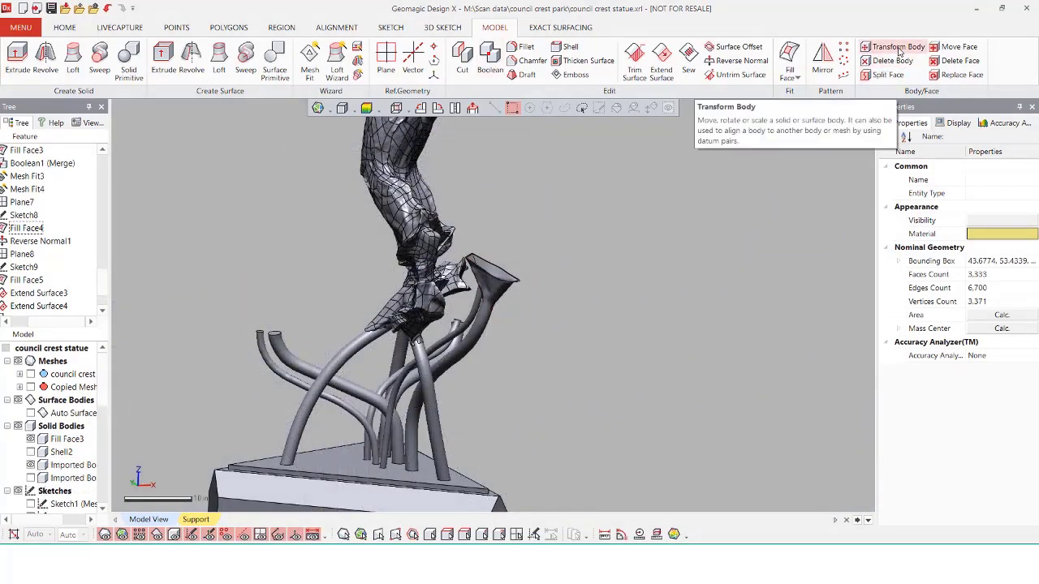
Transform one copied bowl body onto another tube end, rotating it about -127.58° around Z and translating it about 3.64, -6.90, -12 in
{"action": "left_click", "coordinate": [899, 48]}
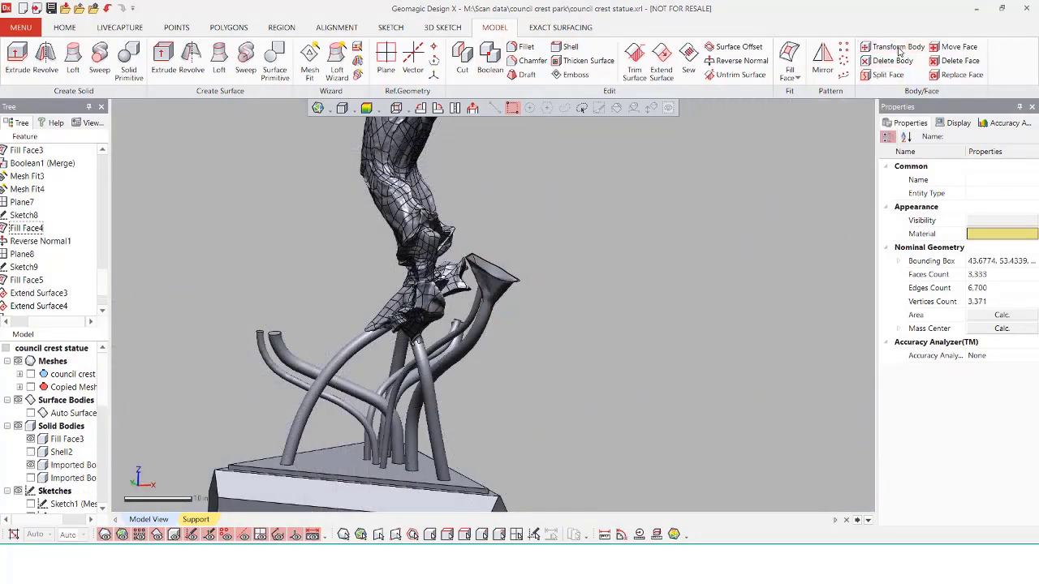
{"action": "left_click", "coordinate": [498, 286]}
{"action": "left_click", "coordinate": [274, 136]}
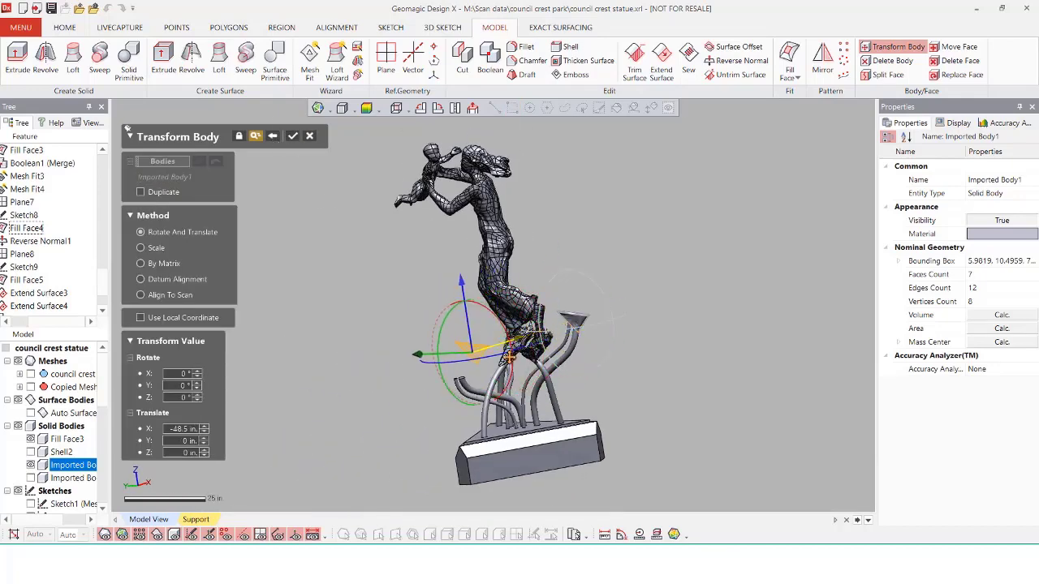
{"action": "right_click_drag", "start_coordinate": [581, 390], "coordinate": [727, 372]}
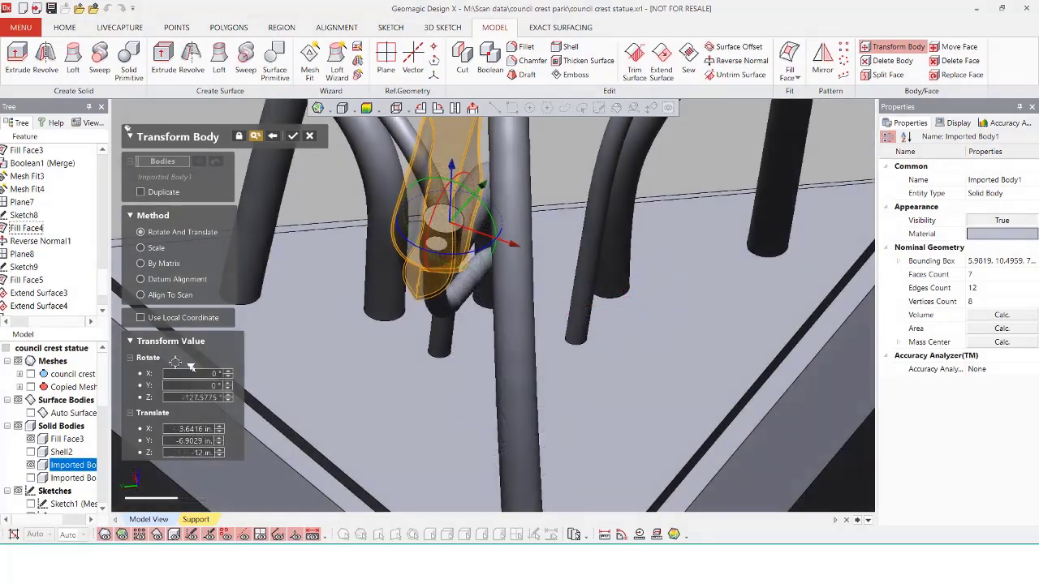
Show the scan mesh and align the copied bowl to it, with X rotation about -5.04° and translation about 4.00, -7.37, -13.54 in
{"action": "left_click", "coordinate": [31, 375]}
{"action": "right_click_drag", "start_coordinate": [568, 280], "coordinate": [667, 254]}
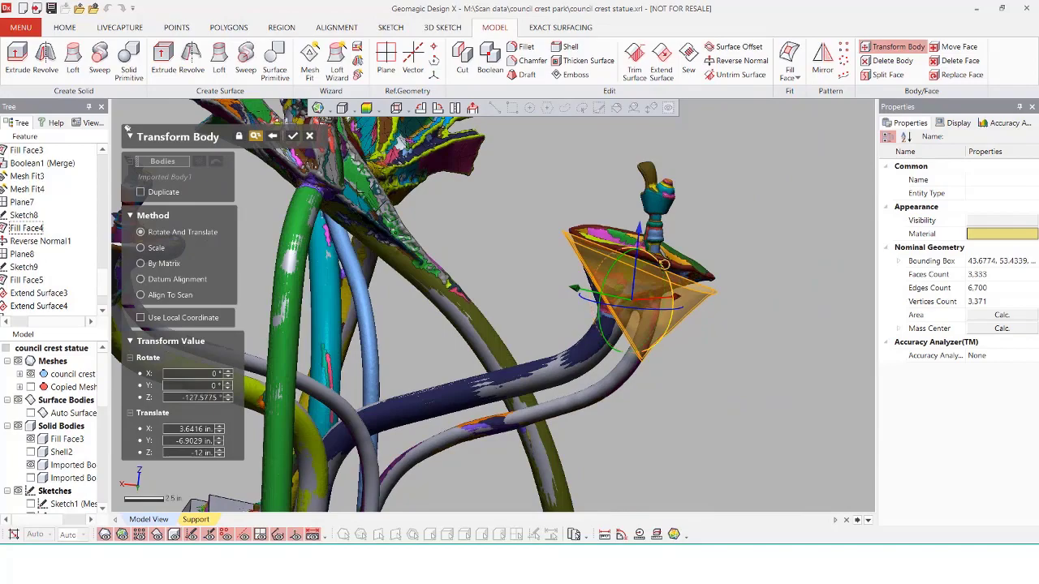
{"action": "left_click_drag", "start_coordinate": [664, 263], "coordinate": [637, 222]}
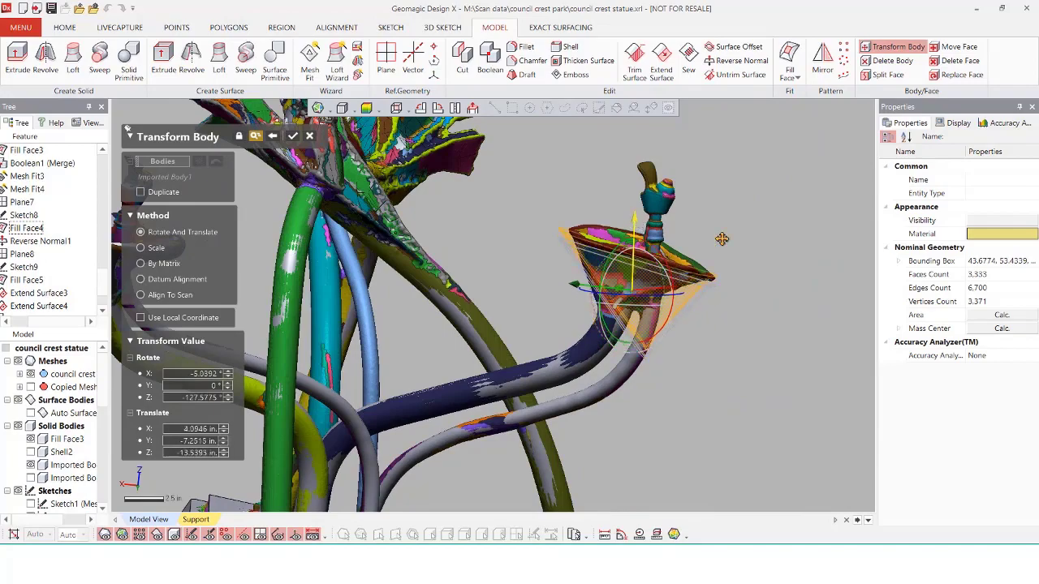
{"action": "right_click_drag", "start_coordinate": [722, 239], "coordinate": [489, 232]}
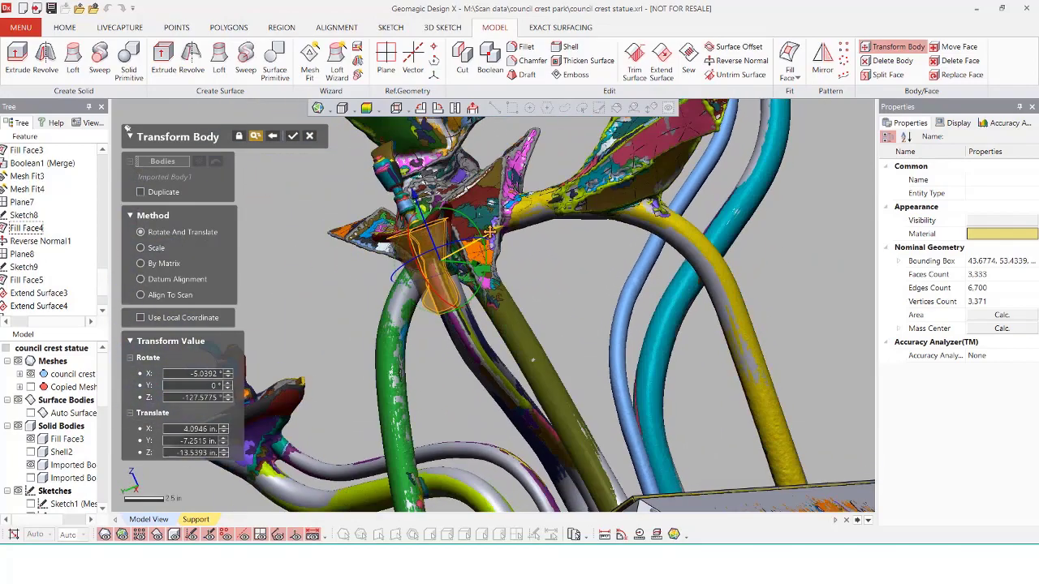
{"action": "left_click", "coordinate": [291, 136]}
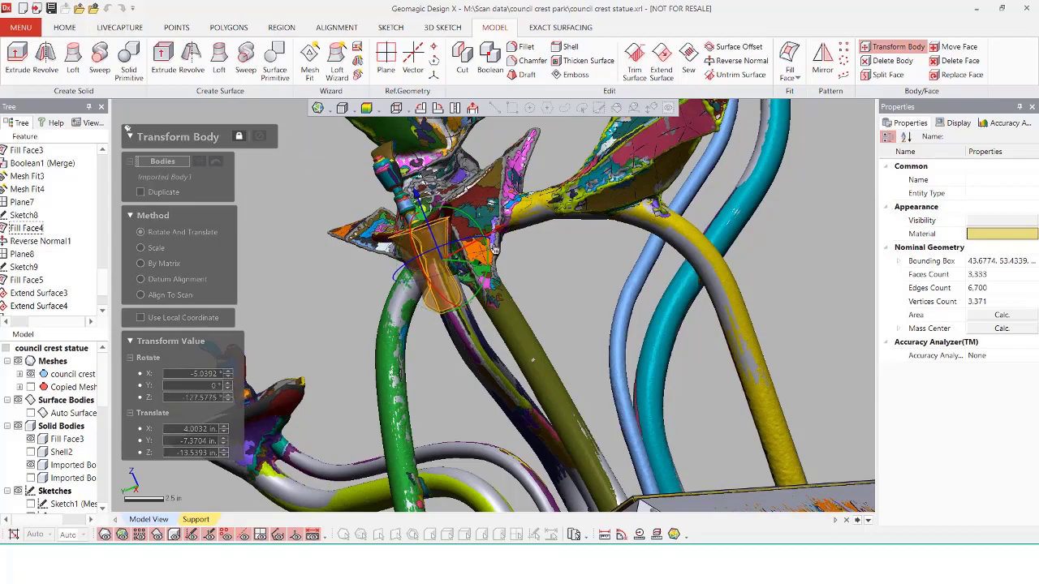
{"action": "right_click_drag", "start_coordinate": [535, 256], "coordinate": [612, 369]}
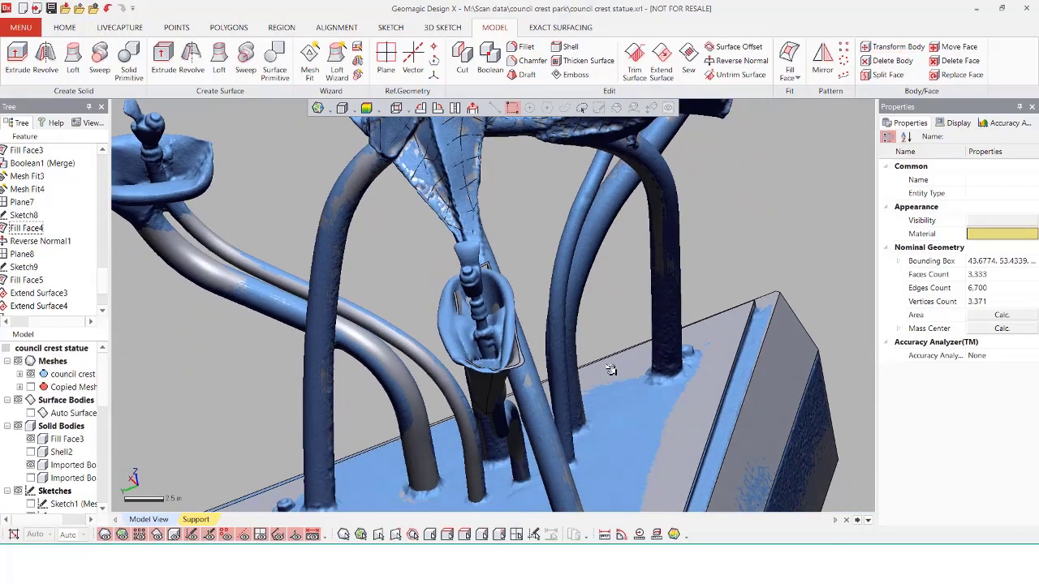
{"action": "right_click_drag", "start_coordinate": [612, 369], "coordinate": [569, 333]}
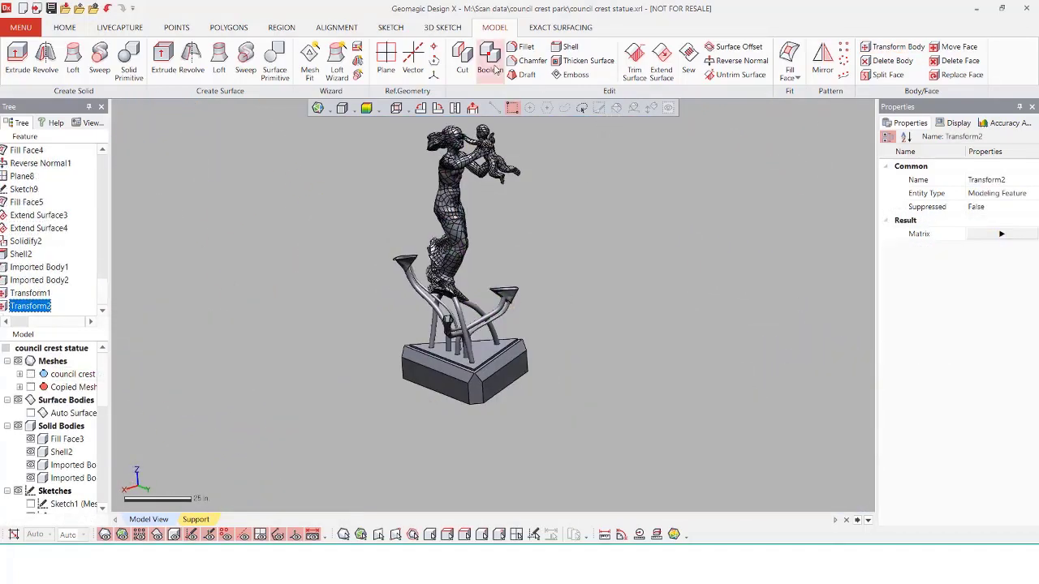
Merge the statue solid, the shelled bowl and both copied bowls into one solid body with a Boolean
{"action": "left_click", "coordinate": [495, 70]}
{"action": "left_click", "coordinate": [465, 221]}
{"action": "left_click", "coordinate": [410, 265]}
{"action": "left_click", "coordinate": [447, 324]}
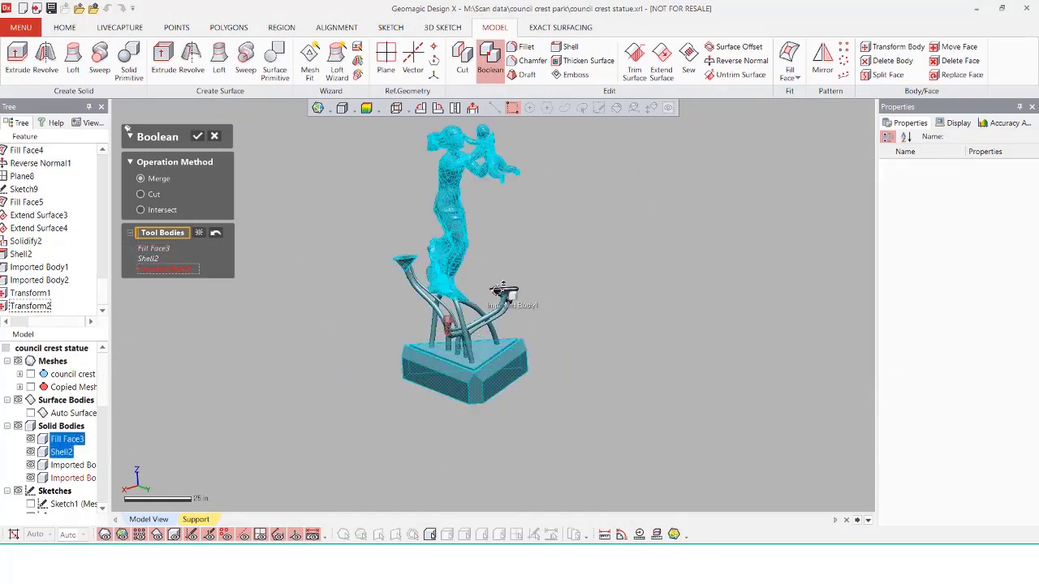
{"action": "left_click", "coordinate": [501, 291]}
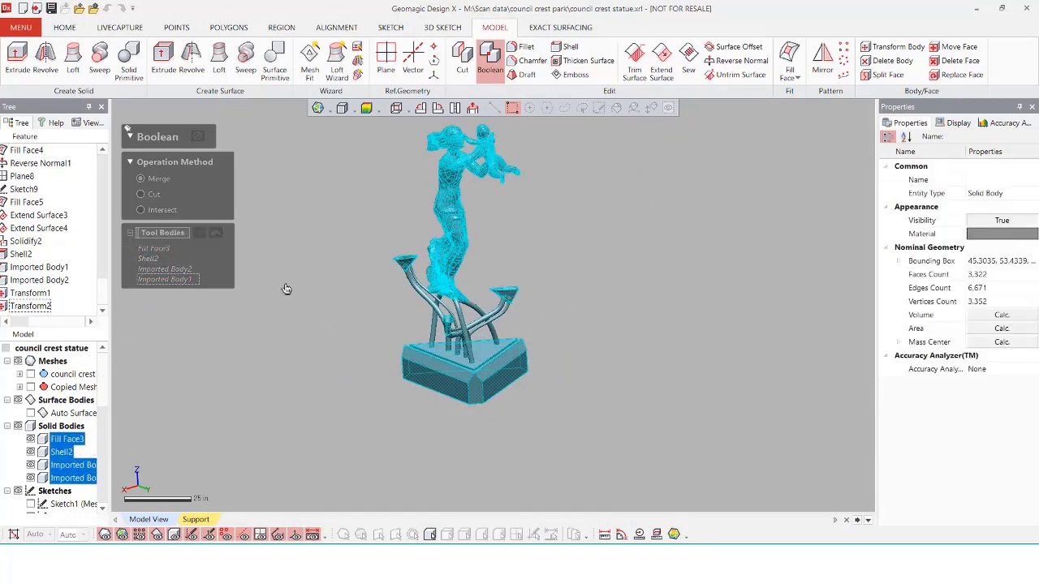
{"action": "scroll", "coordinate": [466, 278], "scroll_direction": "up", "scroll_amount": 3}
{"action": "right_click_drag", "start_coordinate": [487, 264], "coordinate": [512, 309], "text": "ctrl"}
{"action": "right_click_drag", "start_coordinate": [520, 311], "coordinate": [637, 309]}
{"action": "scroll", "coordinate": [636, 309], "scroll_direction": "down", "scroll_amount": 3}
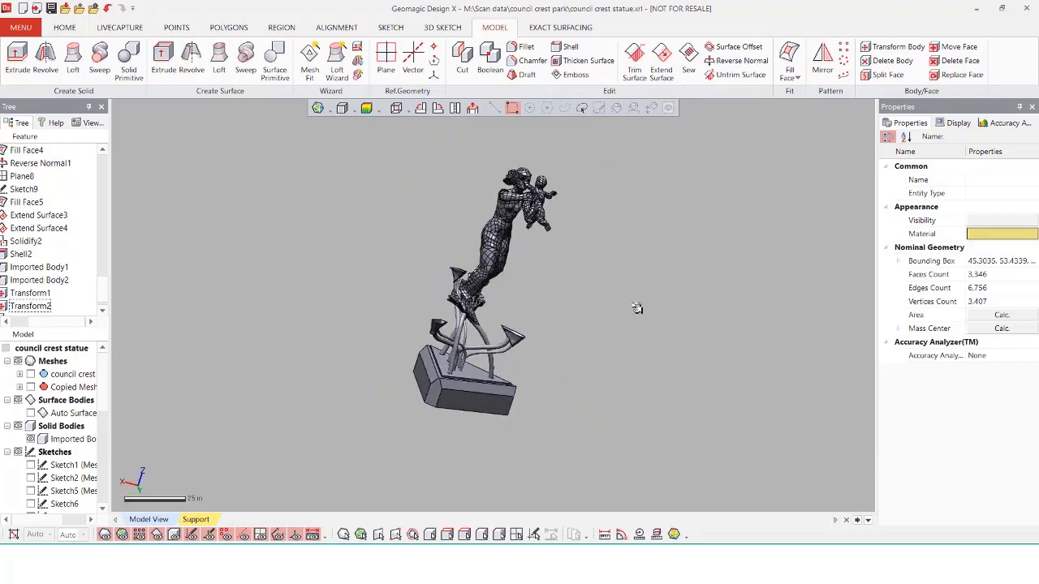